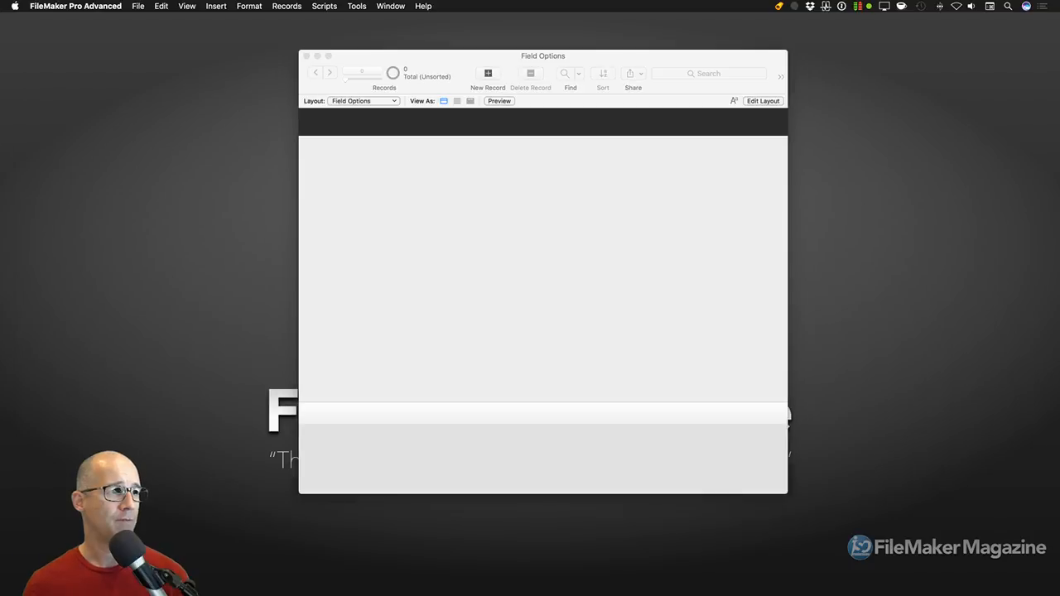
Arrange the database window and open Manage Database with Shift-Cmd-D
left_click_drag(584, 64, 553, 52)
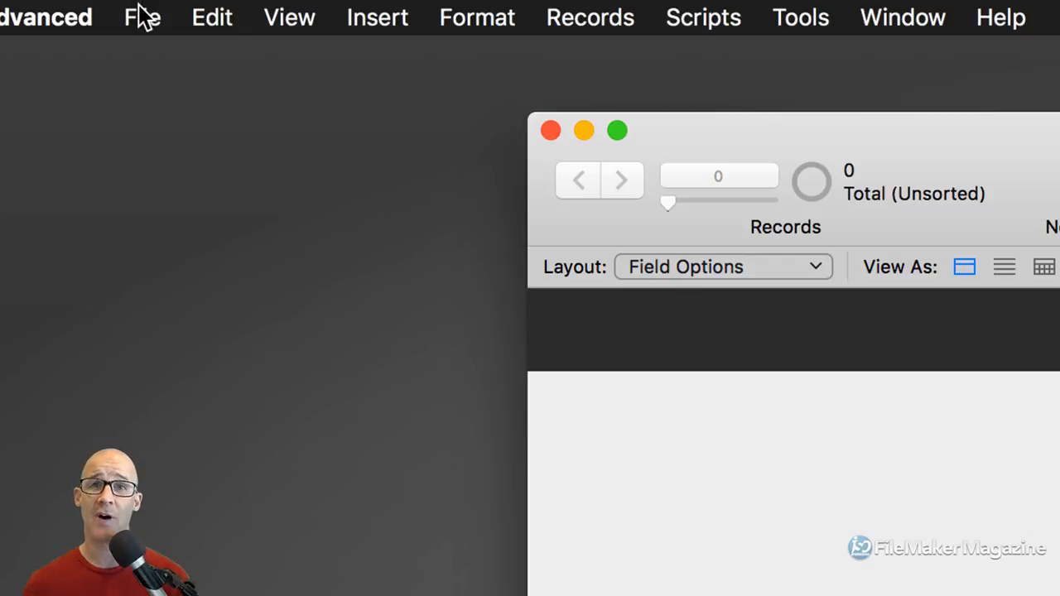
left_click(142, 17)
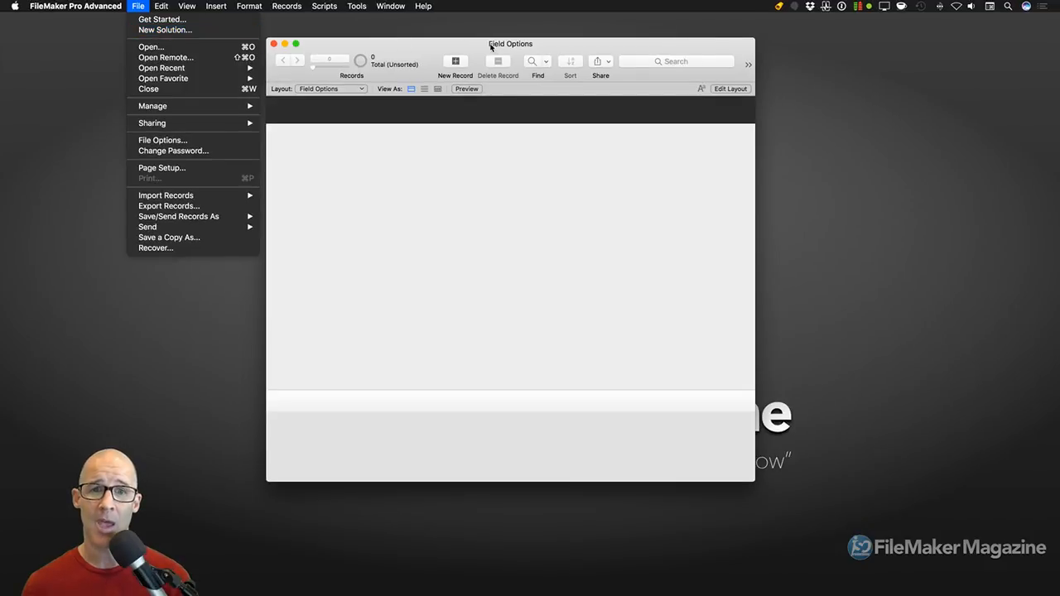
left_click(491, 48)
left_click_drag(491, 46, 489, 49)
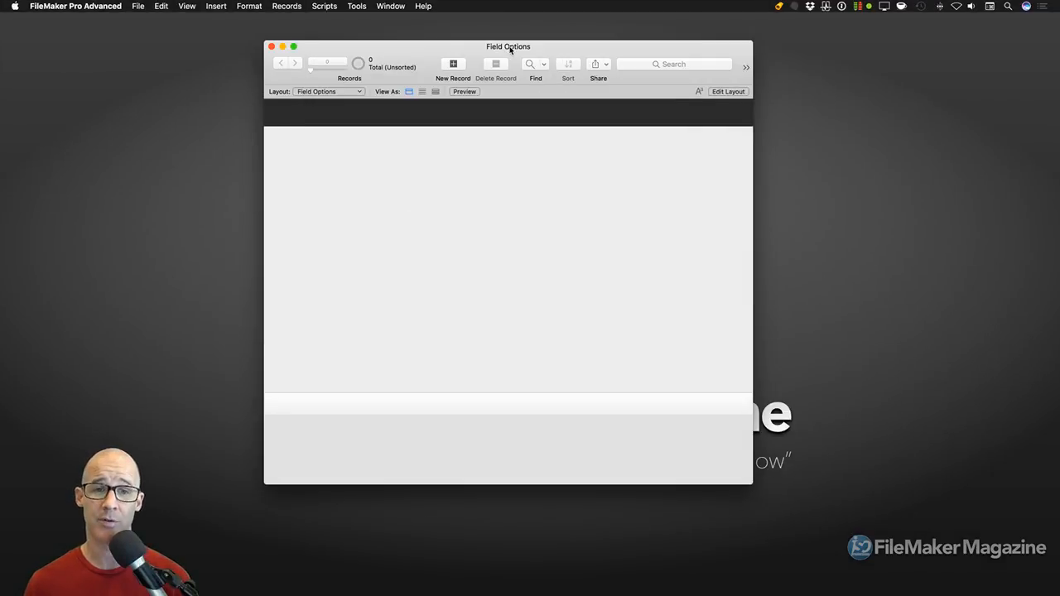
left_click_drag(511, 48, 534, 50)
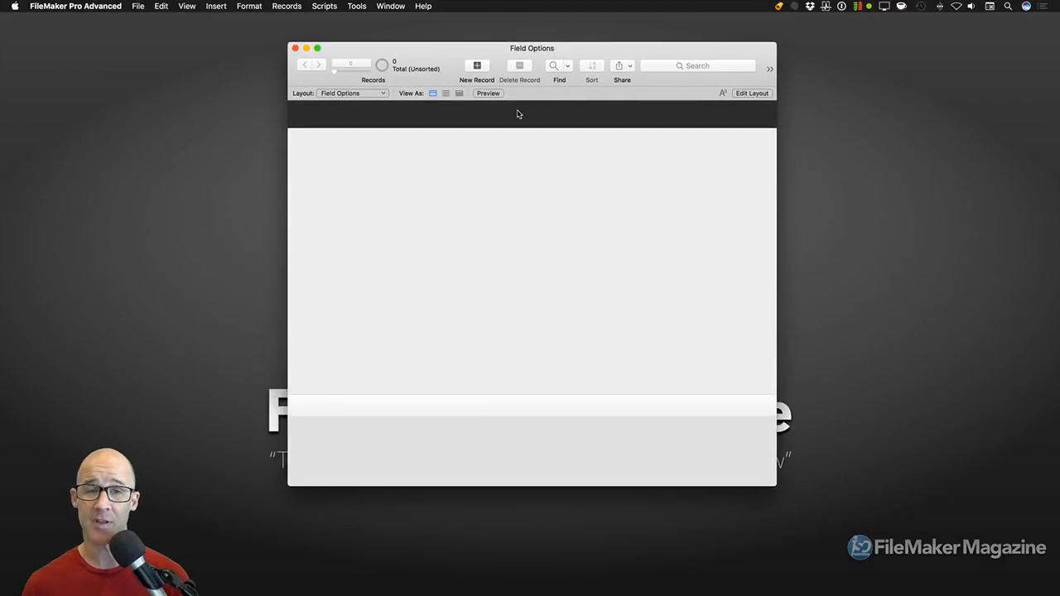
key("super+shift+d")
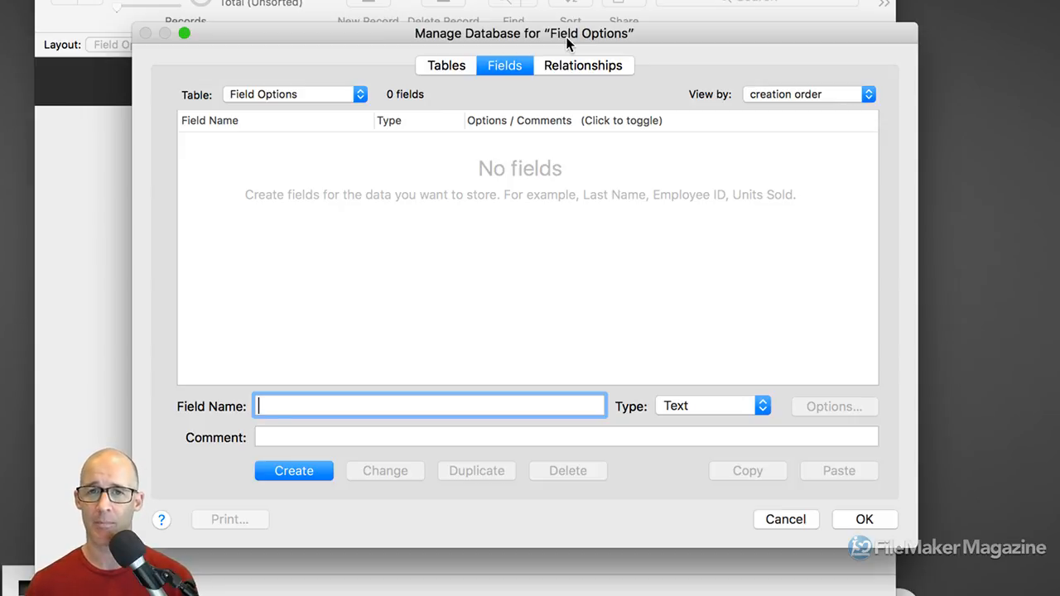
left_click_drag(567, 38, 589, 29)
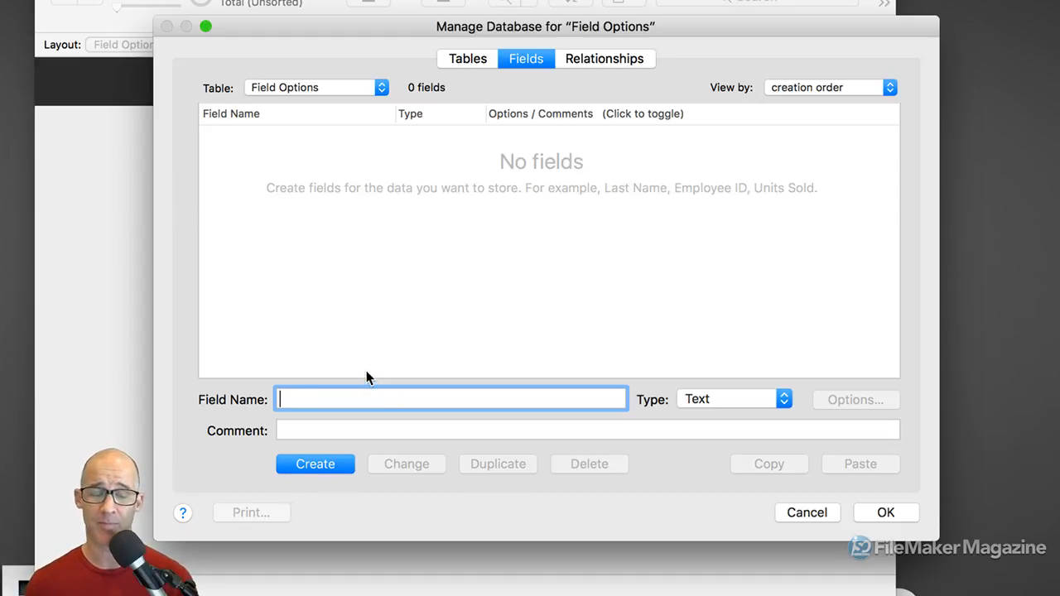
Create Text fields AutoEnter, Validation and Storage, then select AutoEnter
type("Aut")
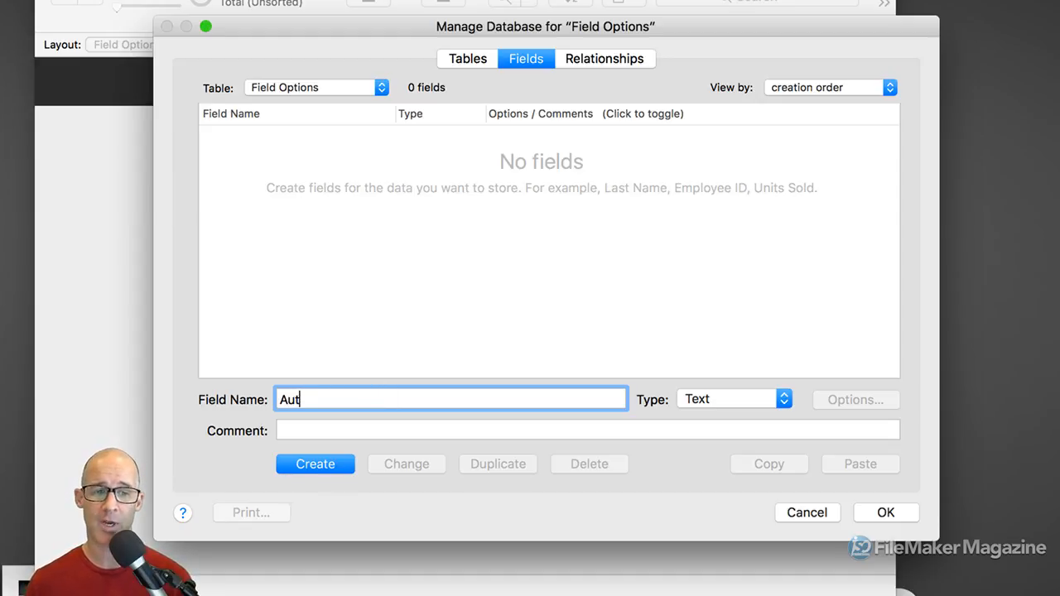
type("o")
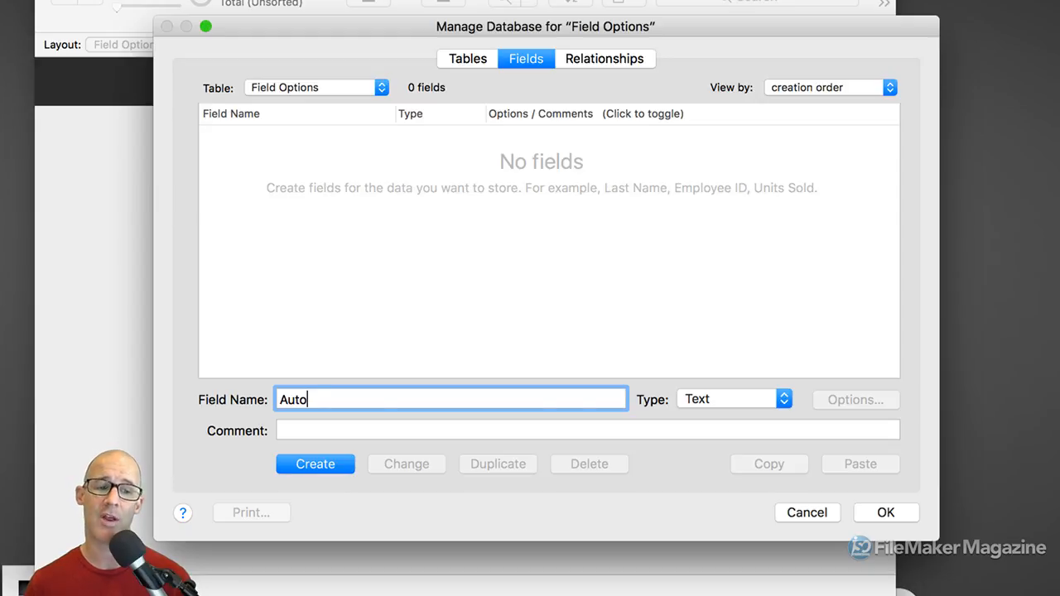
type("Enter")
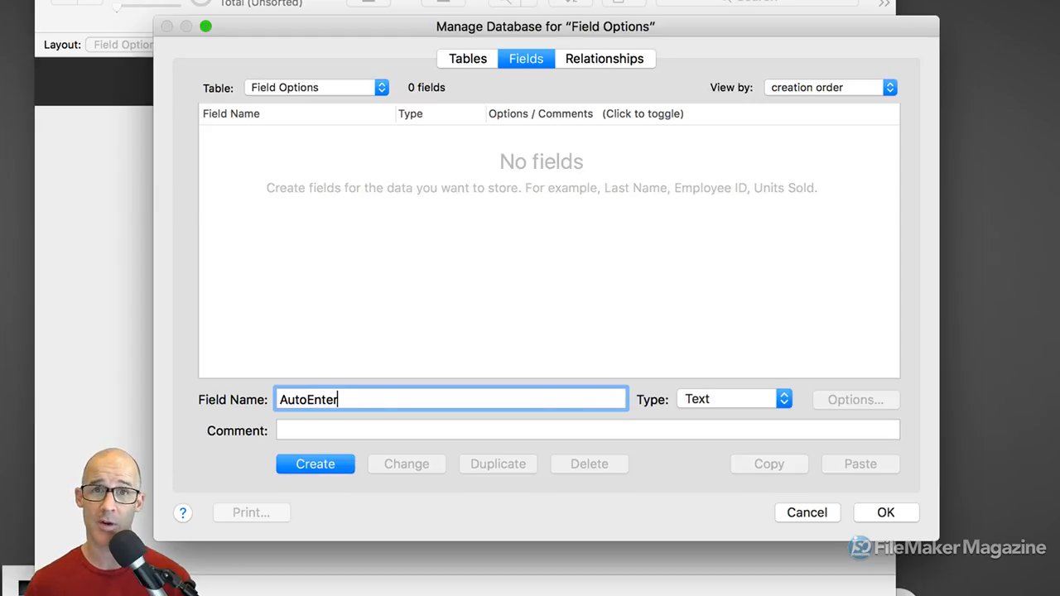
key("Return")
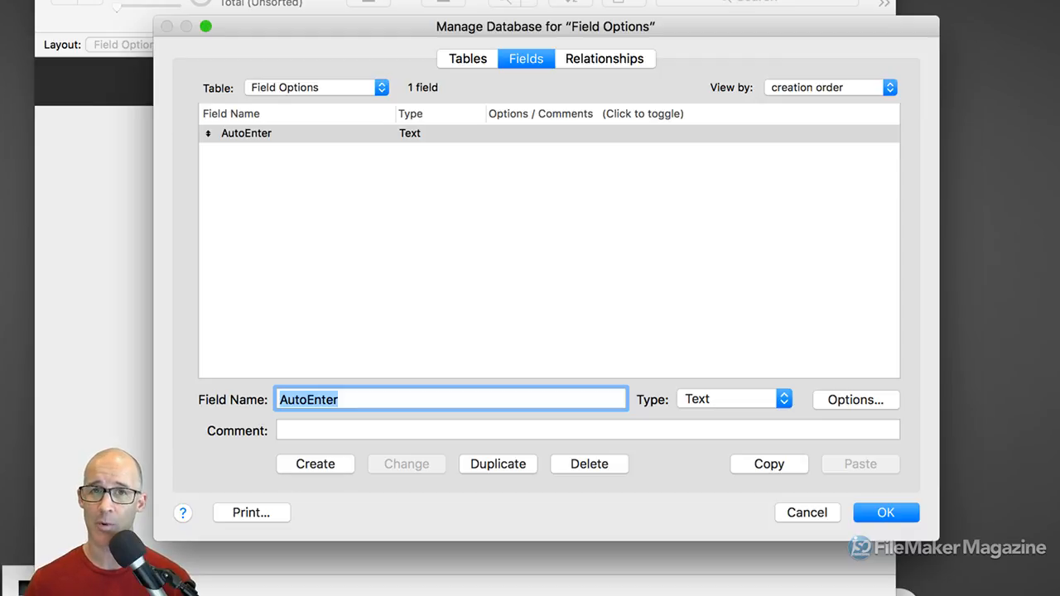
type("Validation")
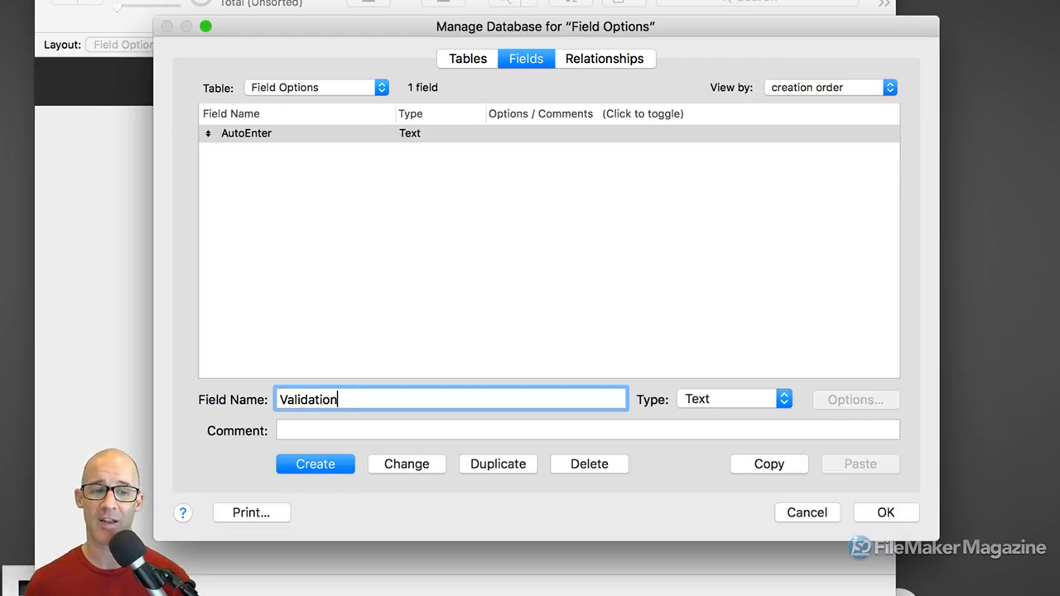
key("Return")
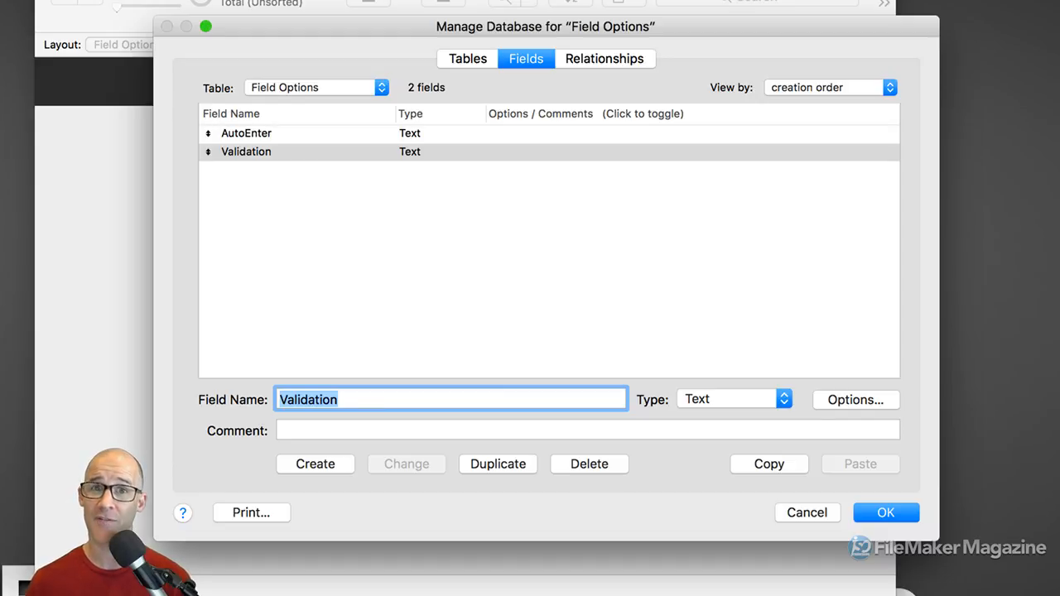
type("Storage")
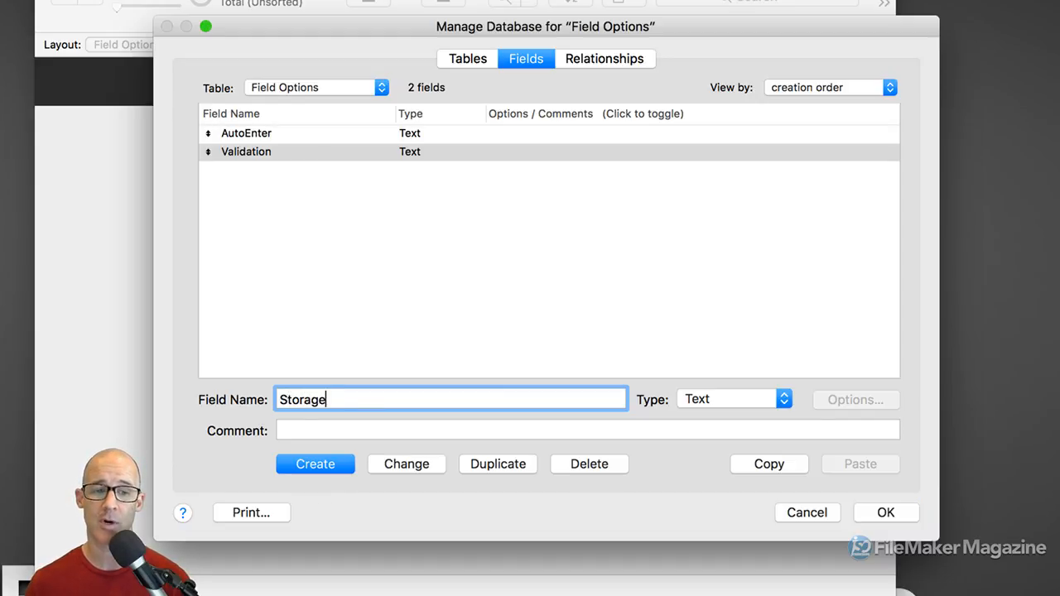
key("Return")
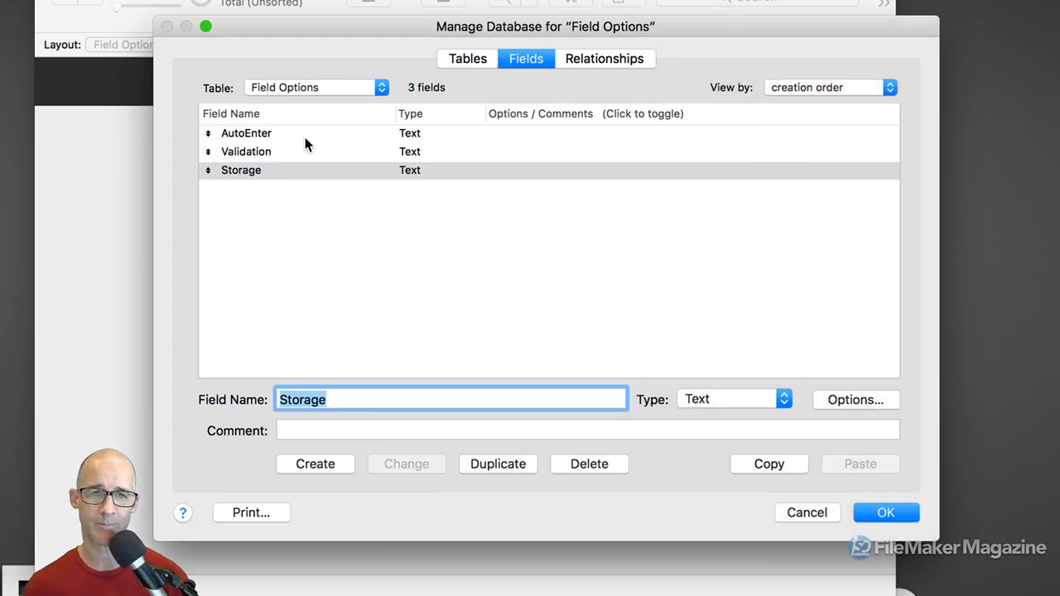
left_click(304, 133)
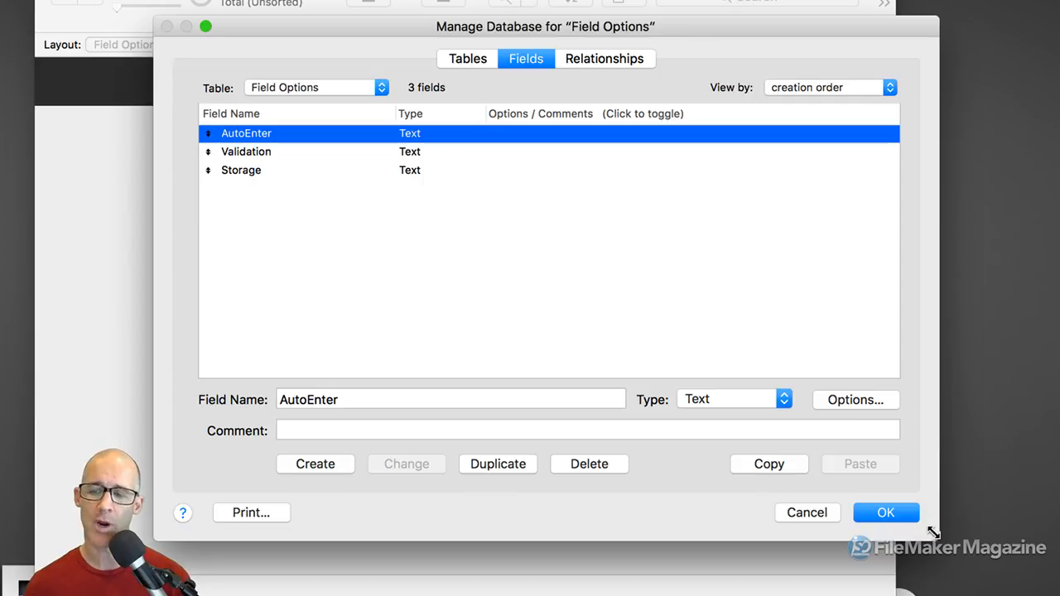
left_click_drag(933, 534, 888, 464)
left_click_drag(615, 27, 725, 23)
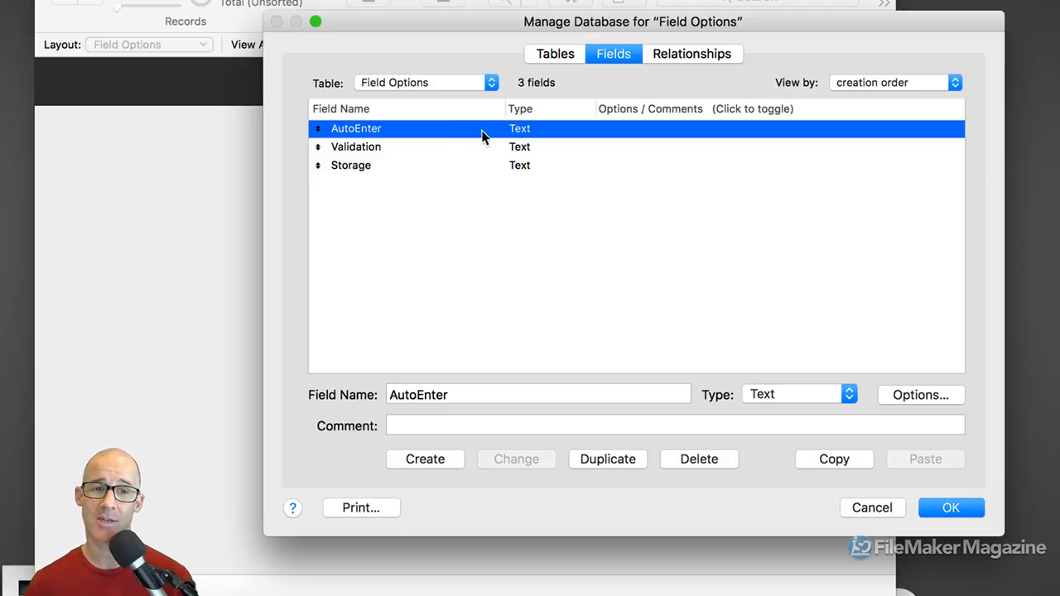
left_click(407, 146)
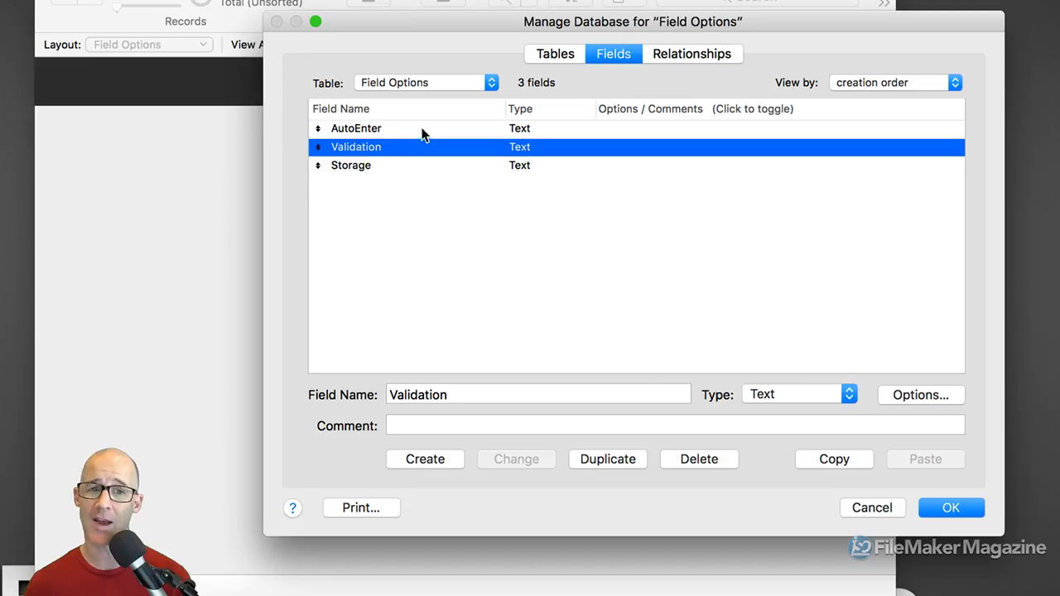
left_click(423, 130)
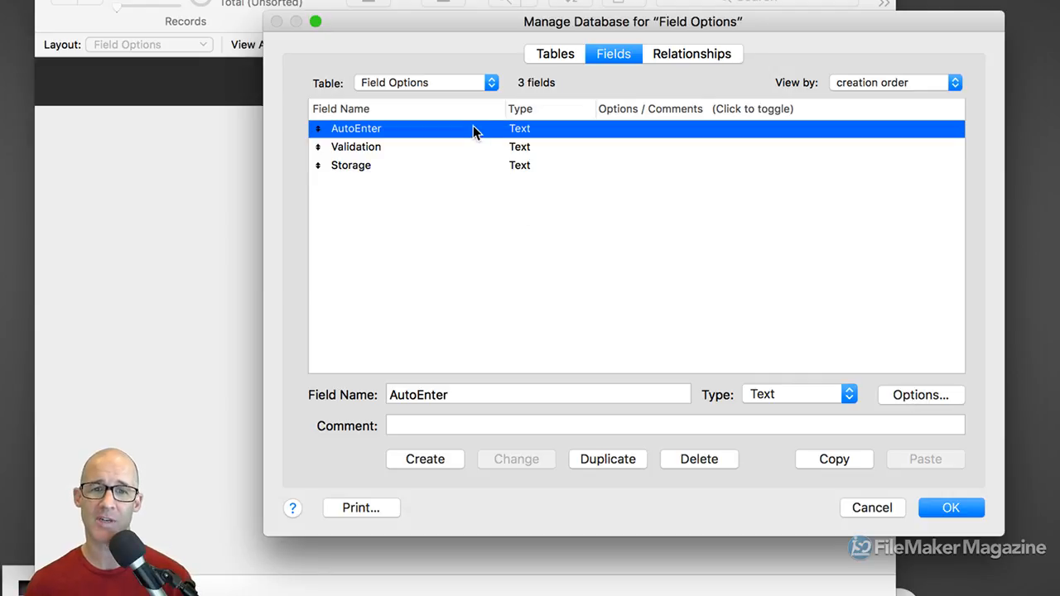
Open Options for Field on AutoEnter, glance at Furigana, and return to Auto-Enter settings
double_click(472, 129)
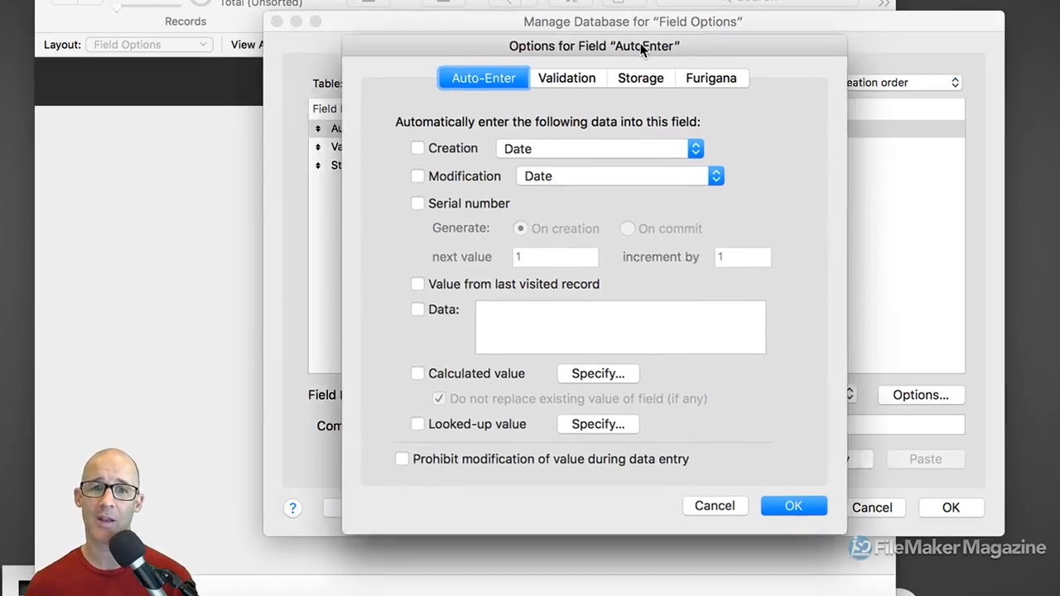
left_click_drag(642, 47, 633, 25)
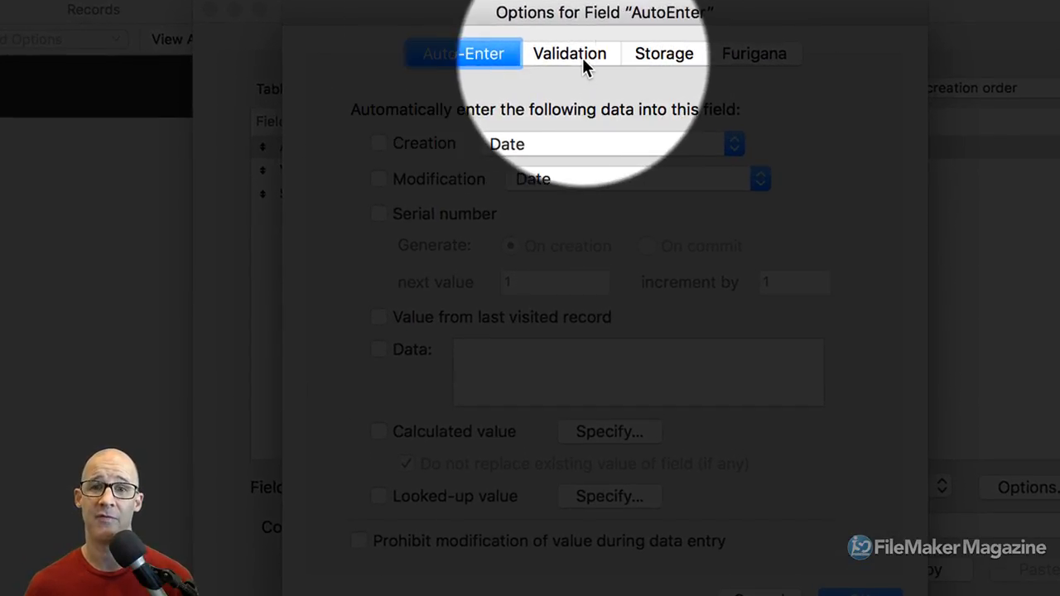
left_click(754, 58)
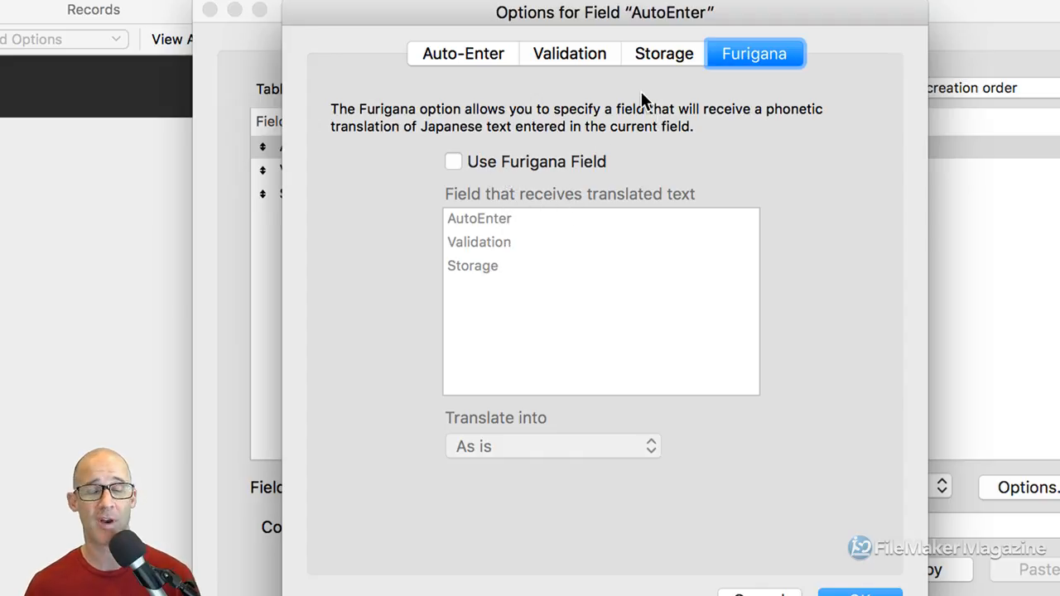
left_click(462, 51)
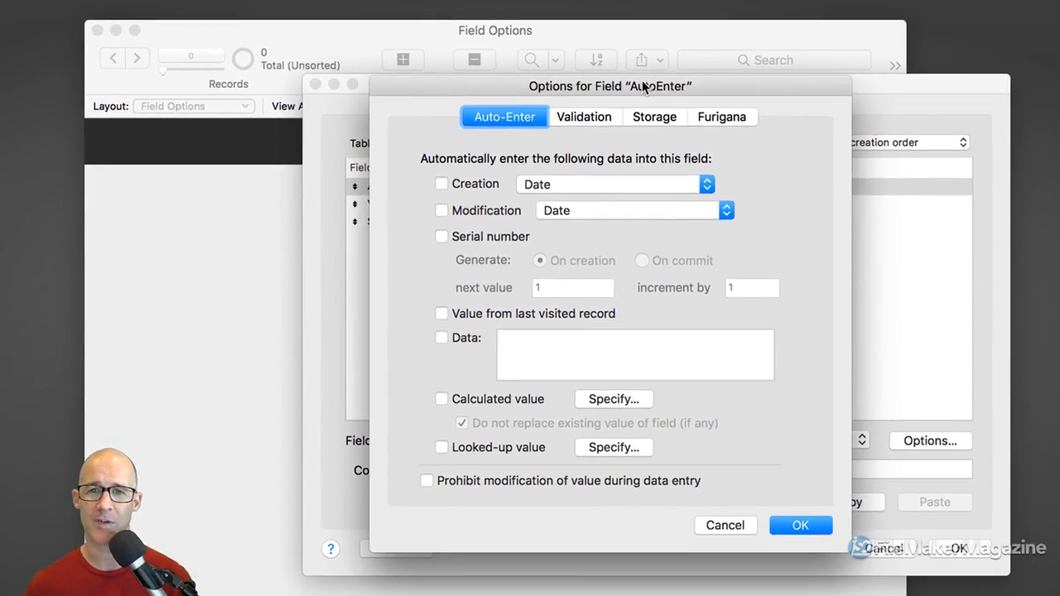
left_click_drag(642, 80, 640, 27)
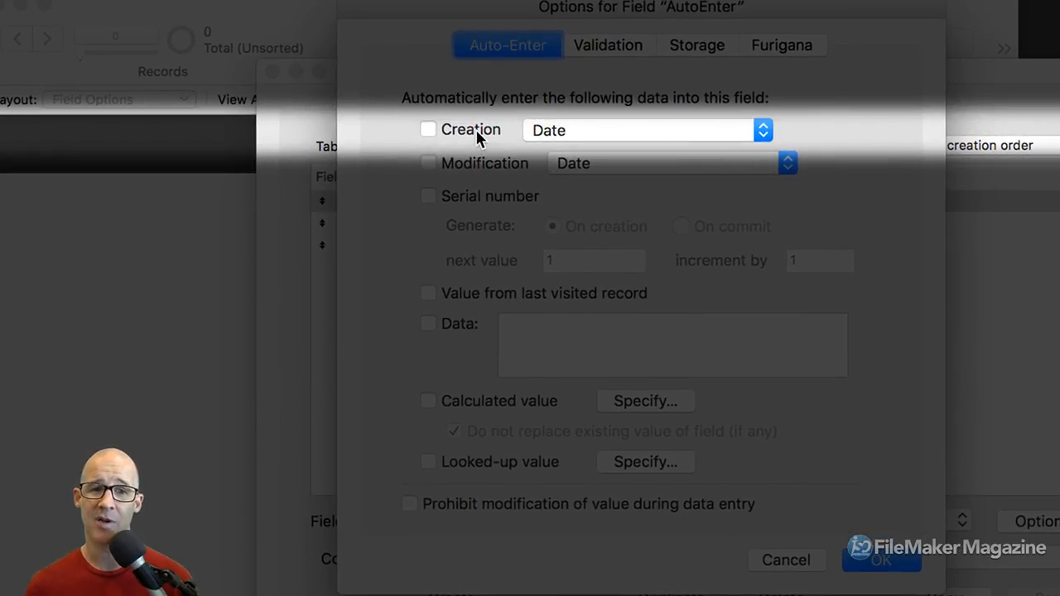
Set Creation to Account Name and keep Modification as Date, leaving both unticked
left_click(477, 130)
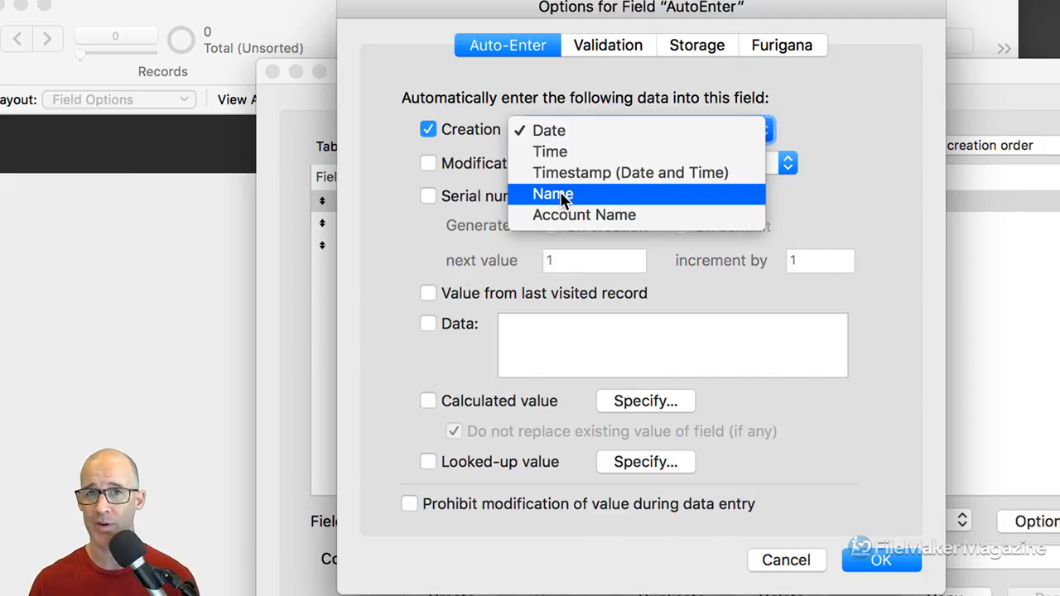
left_click(643, 217)
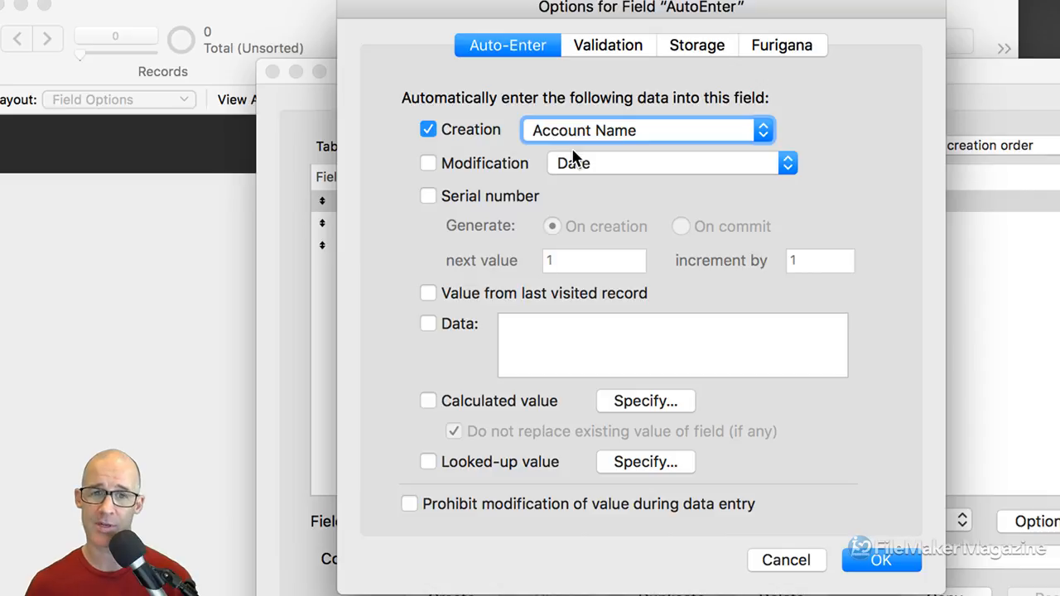
left_click(429, 130)
left_click(429, 164)
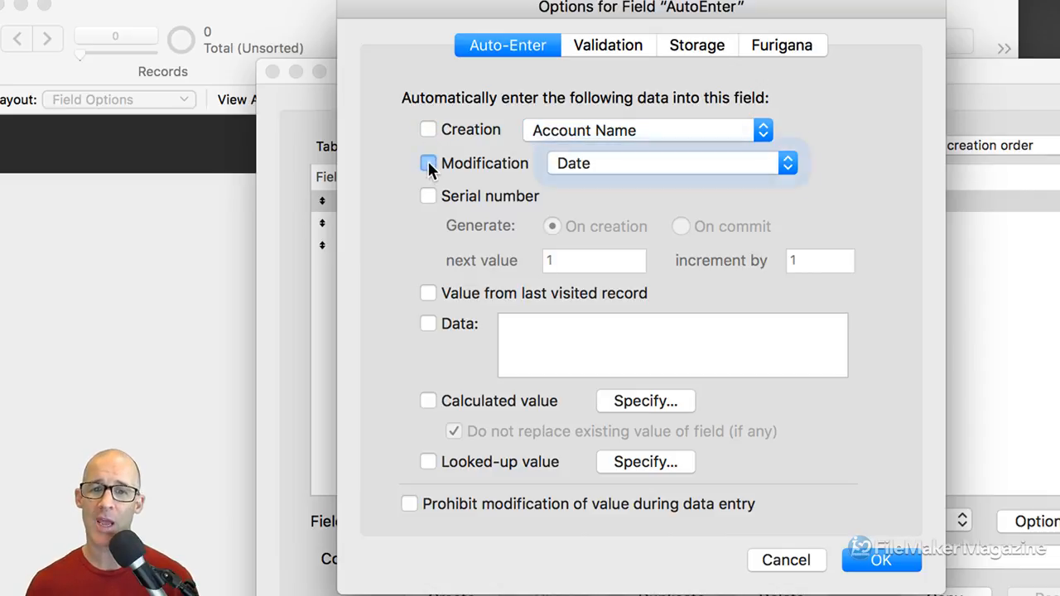
left_click(598, 164)
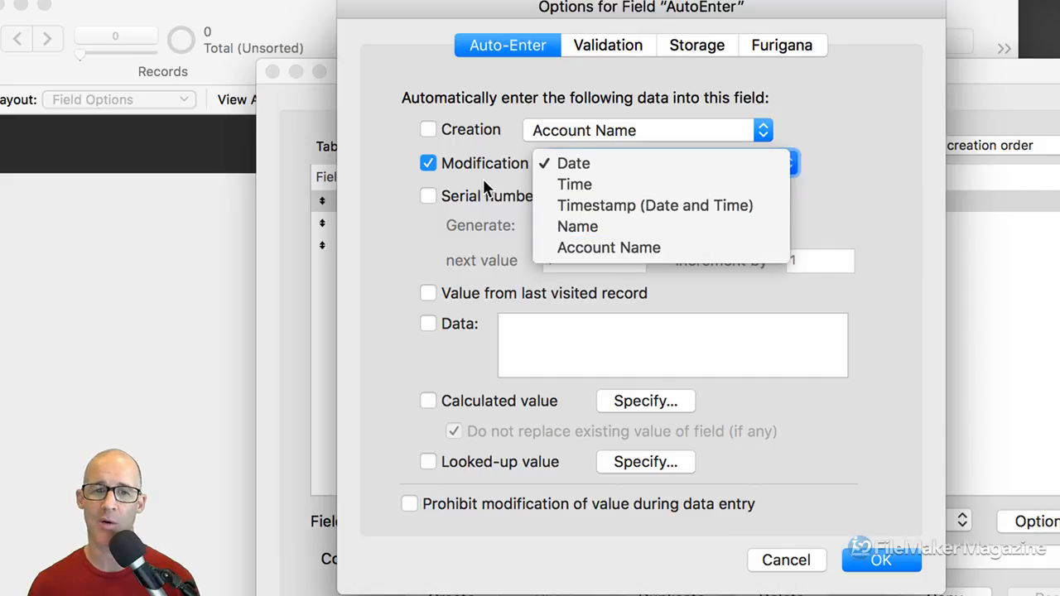
left_click(464, 162)
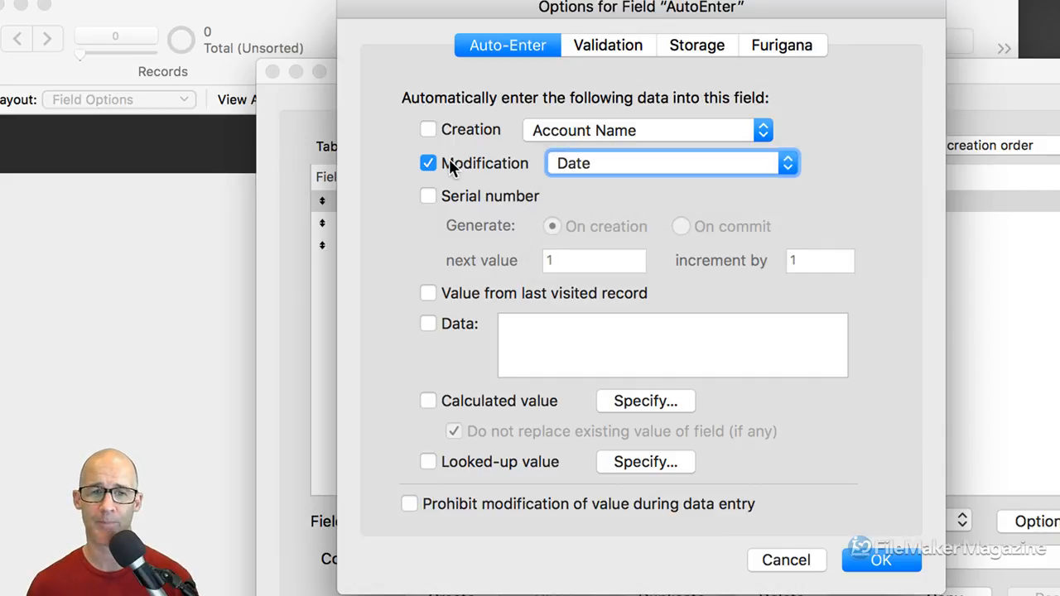
left_click(427, 165)
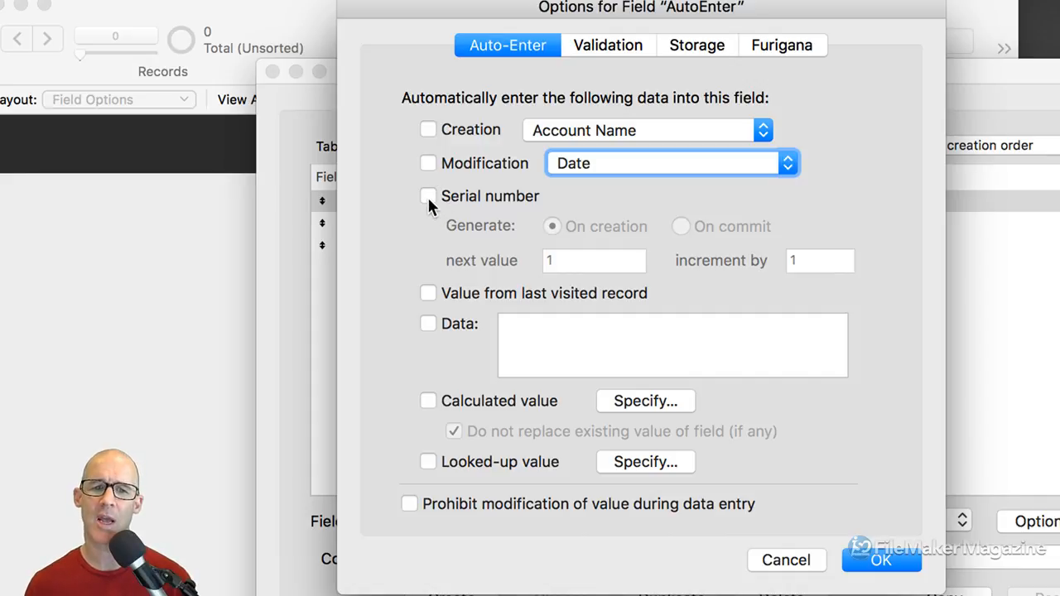
Toggle Serial number on and off, leaving start 1 and increment 1
left_click(427, 195)
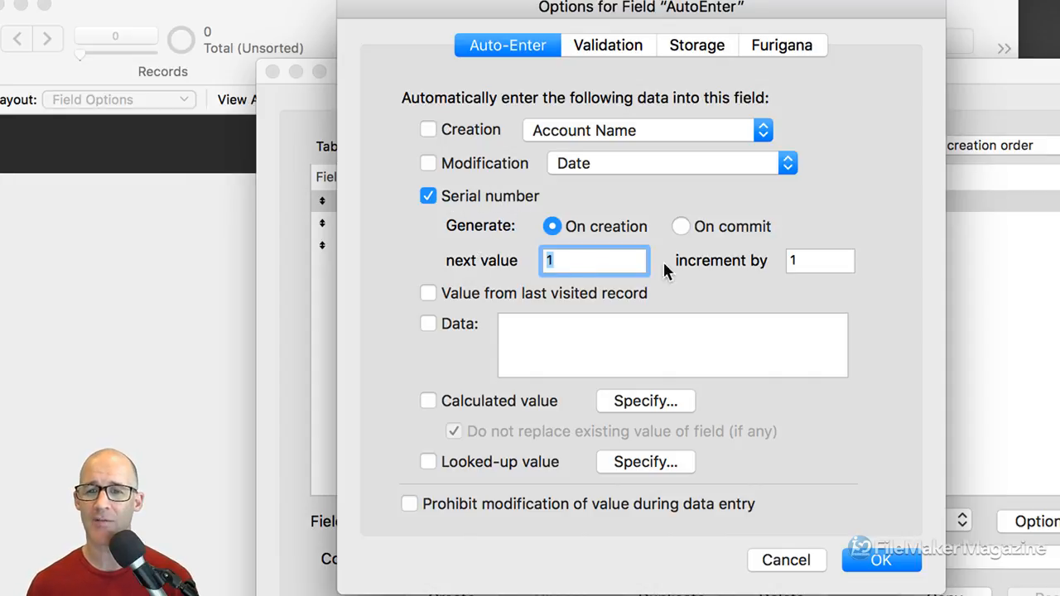
left_click(497, 203)
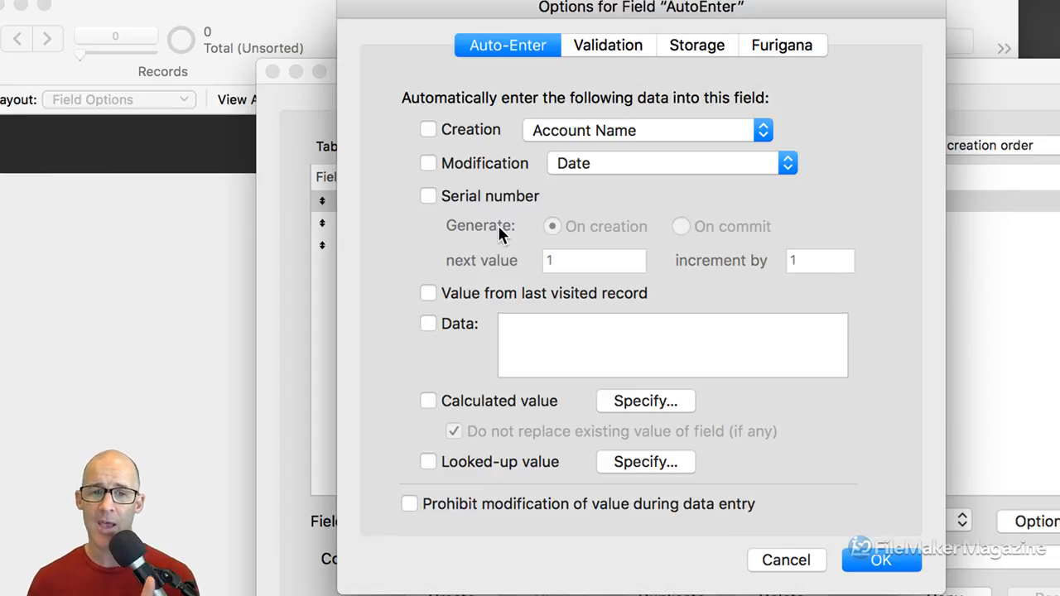
Toggle Serial number on and off again, then switch on the Data auto-enter option
left_click(496, 200)
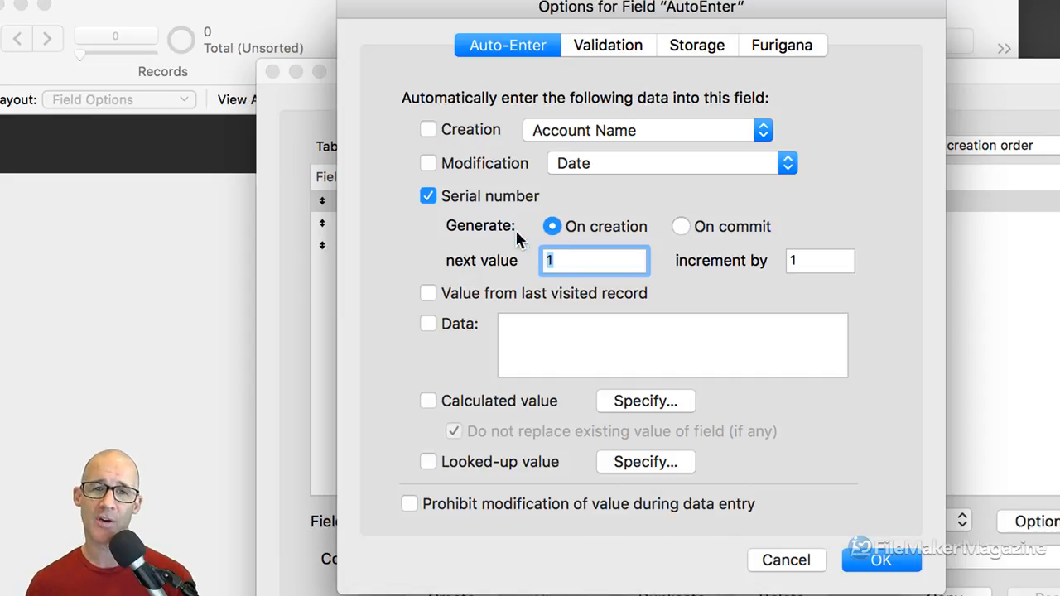
left_click(447, 196)
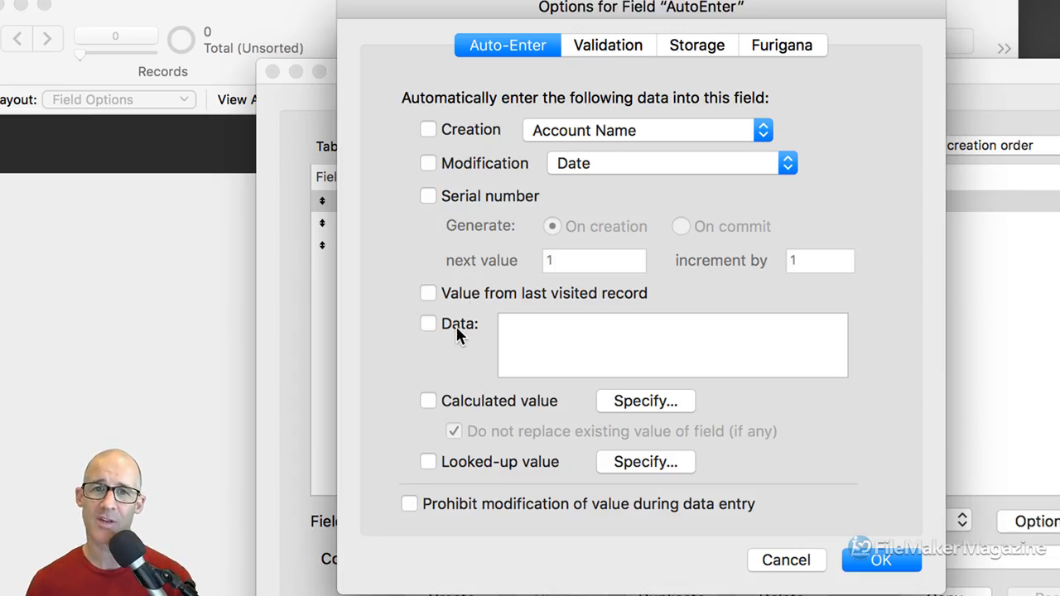
left_click(453, 331)
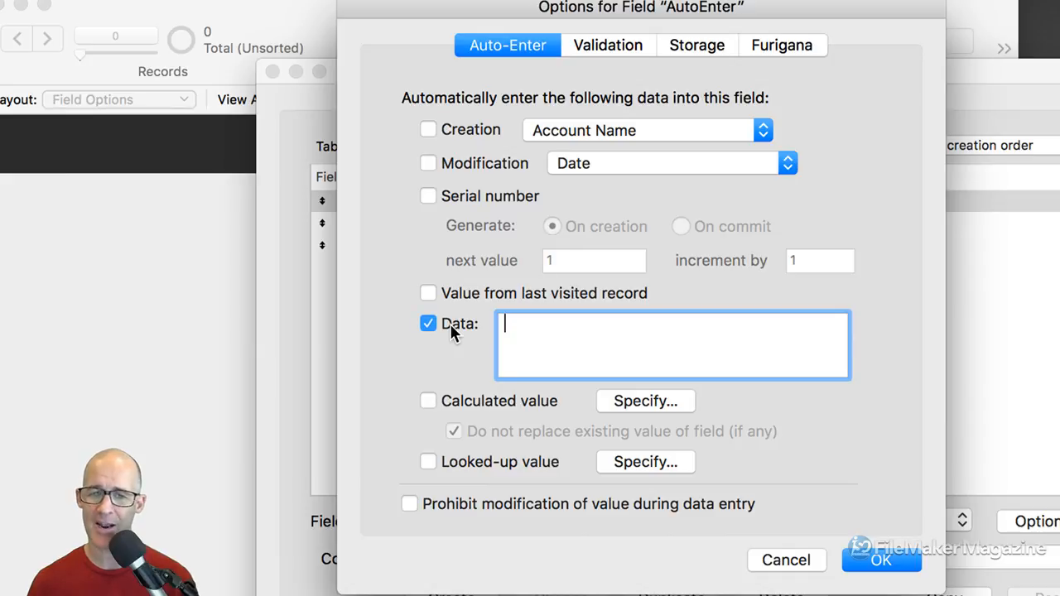
left_click(439, 400)
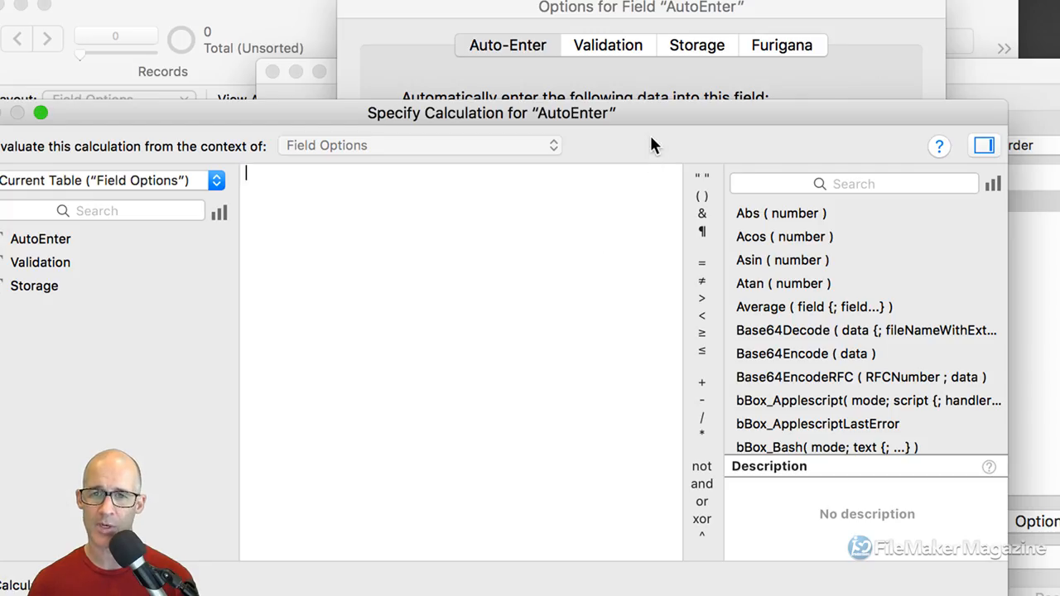
left_click_drag(653, 121, 713, 27)
left_click(895, 525)
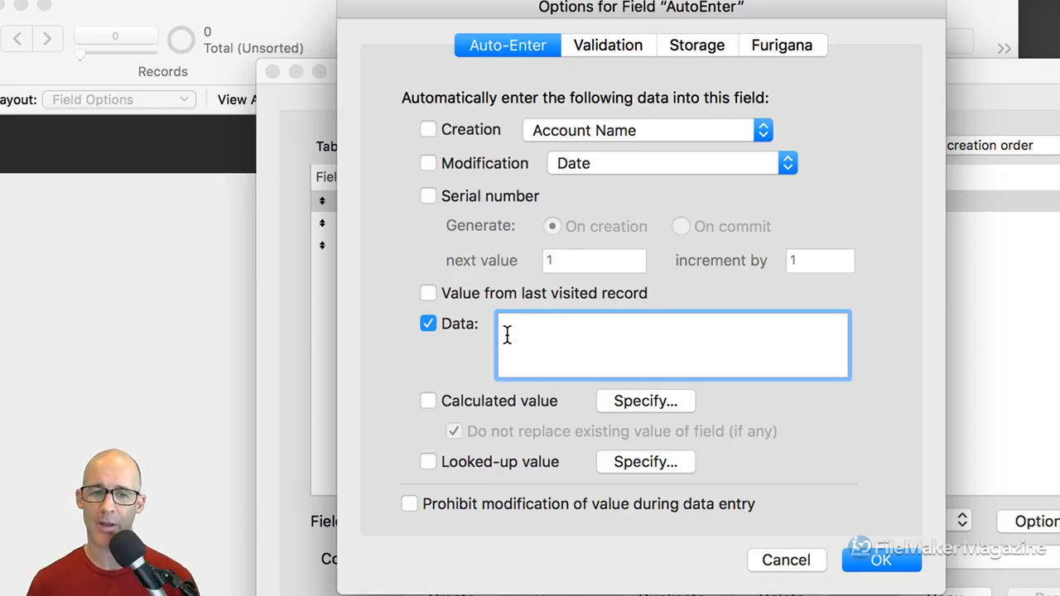
Enter Yes as the Data value, then swap Data for Calculated value
type("Yes")
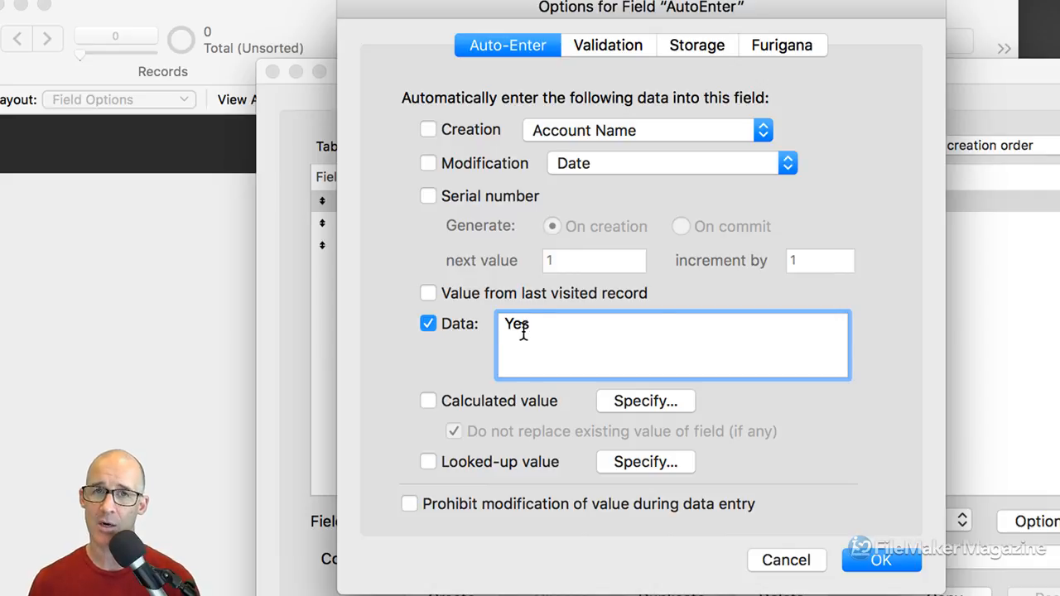
left_click(431, 325)
left_click(428, 398)
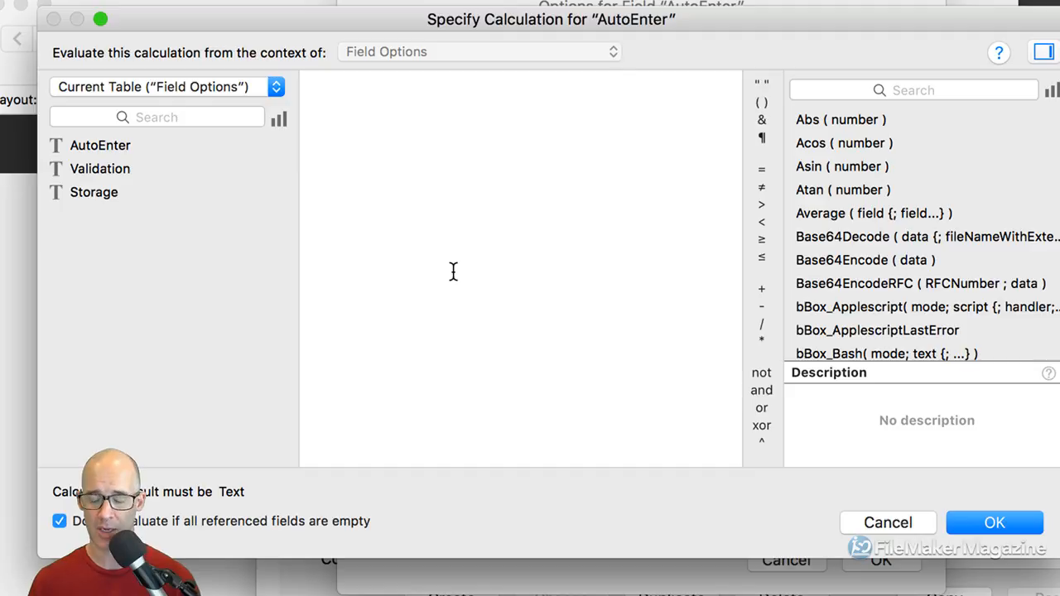
Set the calculation to "Yes", confirm it, then reopen it and select the expression
type("\"Yes\"")
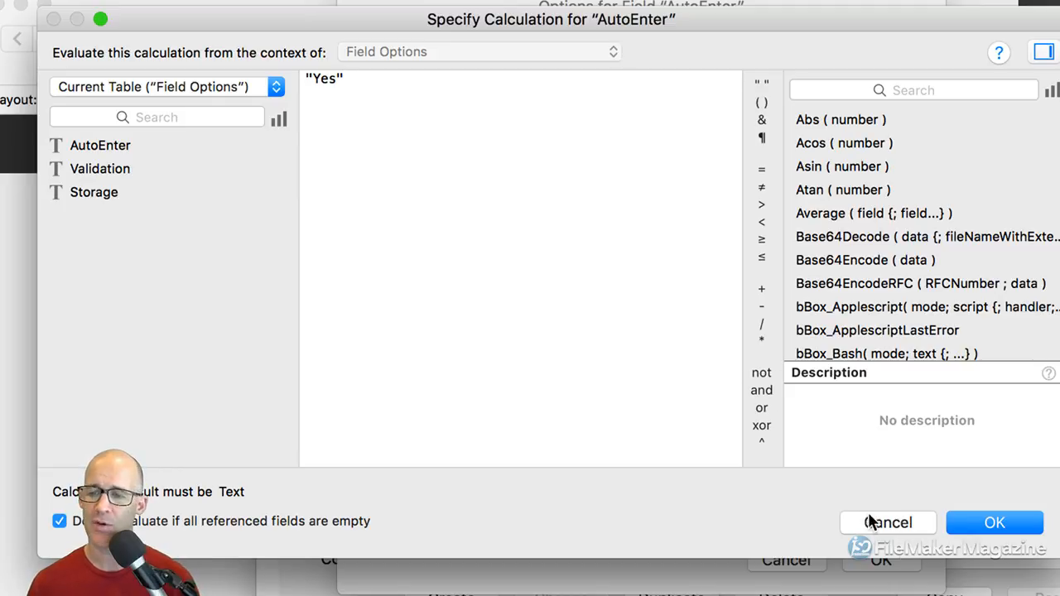
left_click(965, 524)
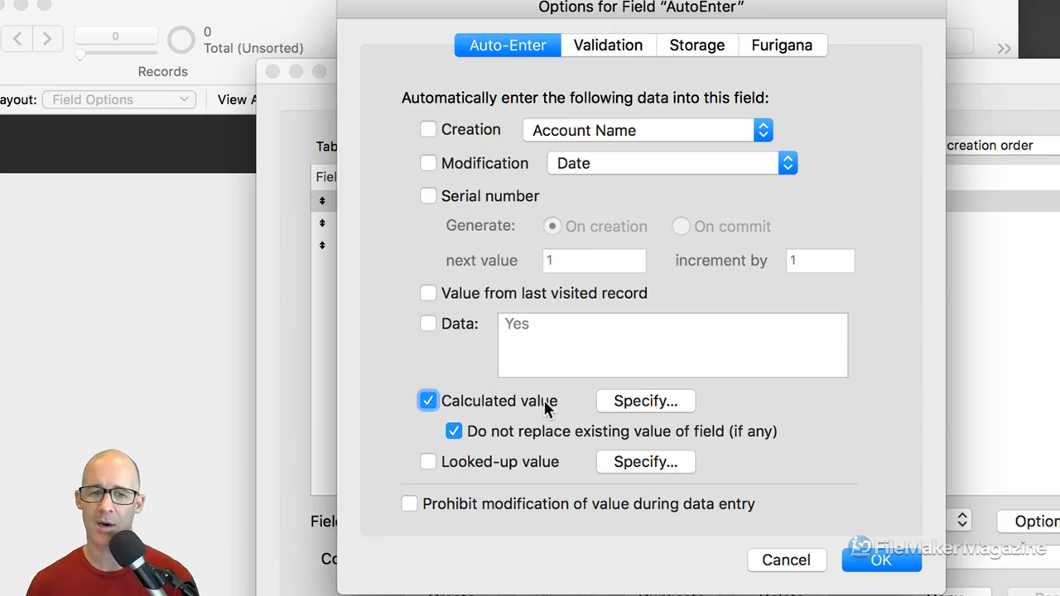
left_click(480, 403)
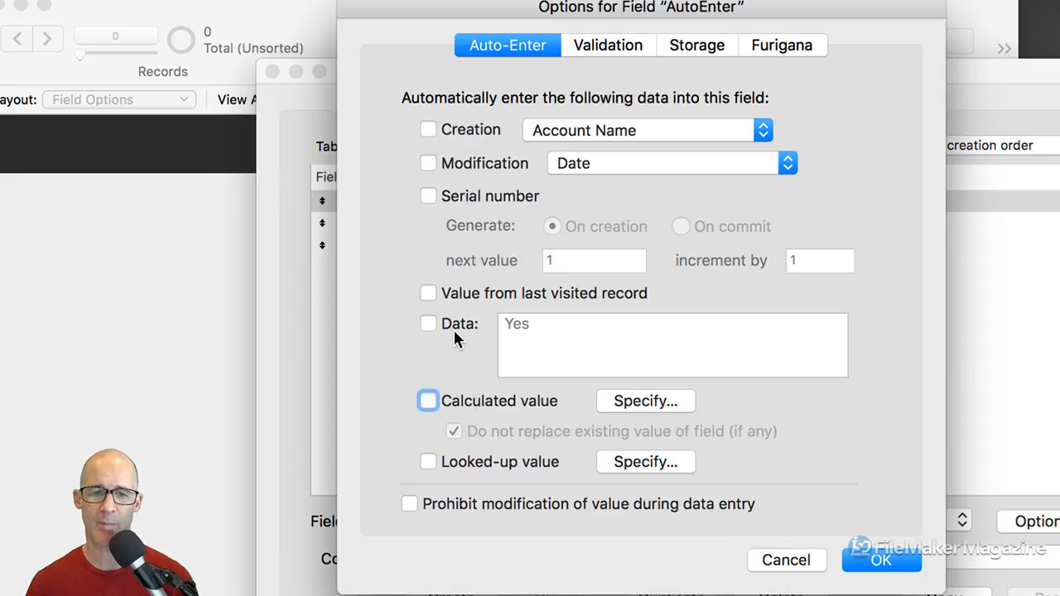
left_click(455, 326)
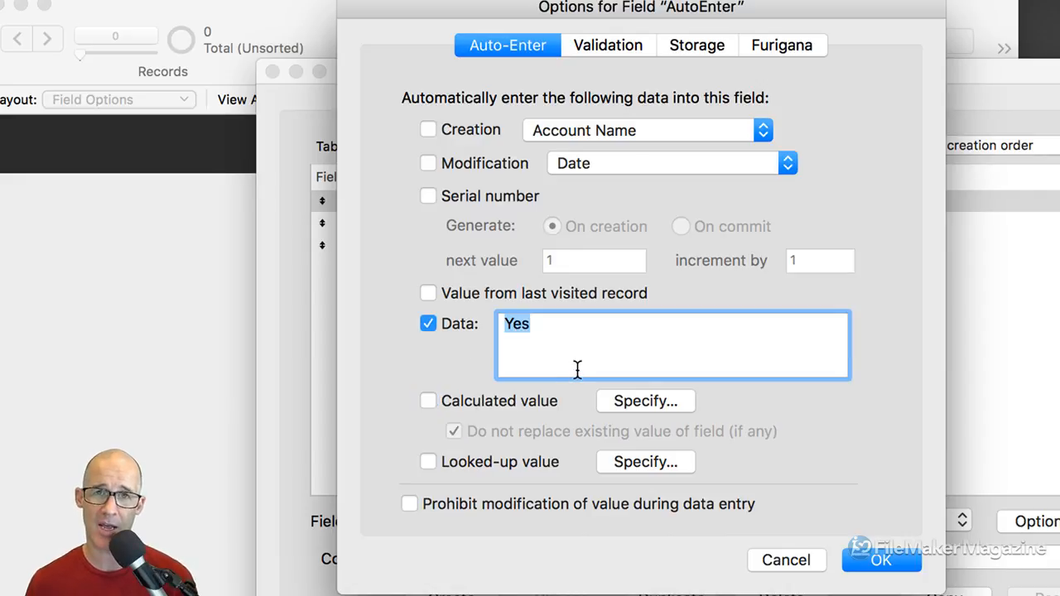
left_click(426, 323)
left_click(428, 398)
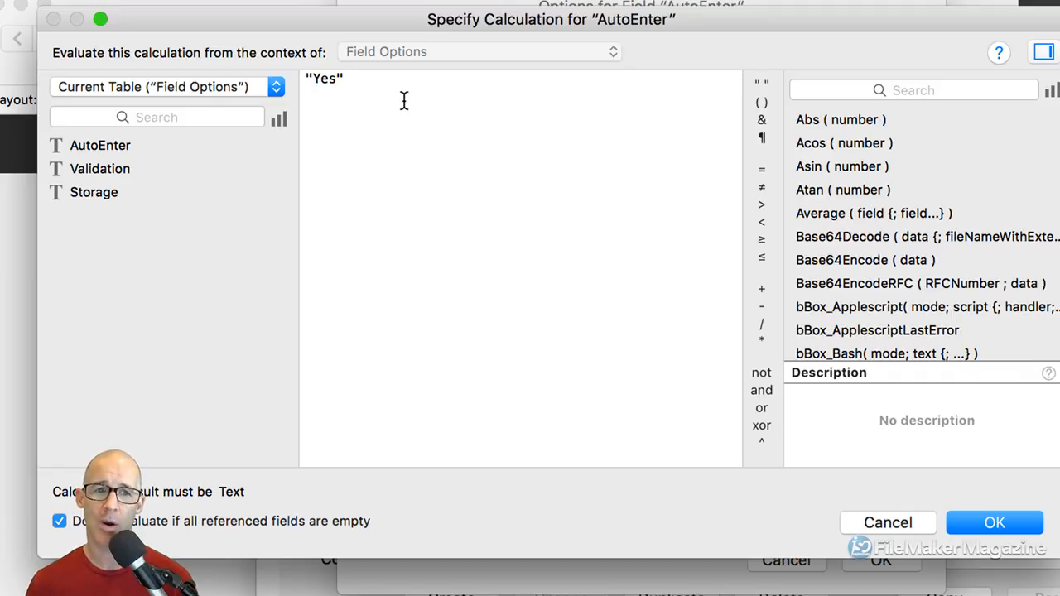
left_click_drag(351, 75, 304, 70)
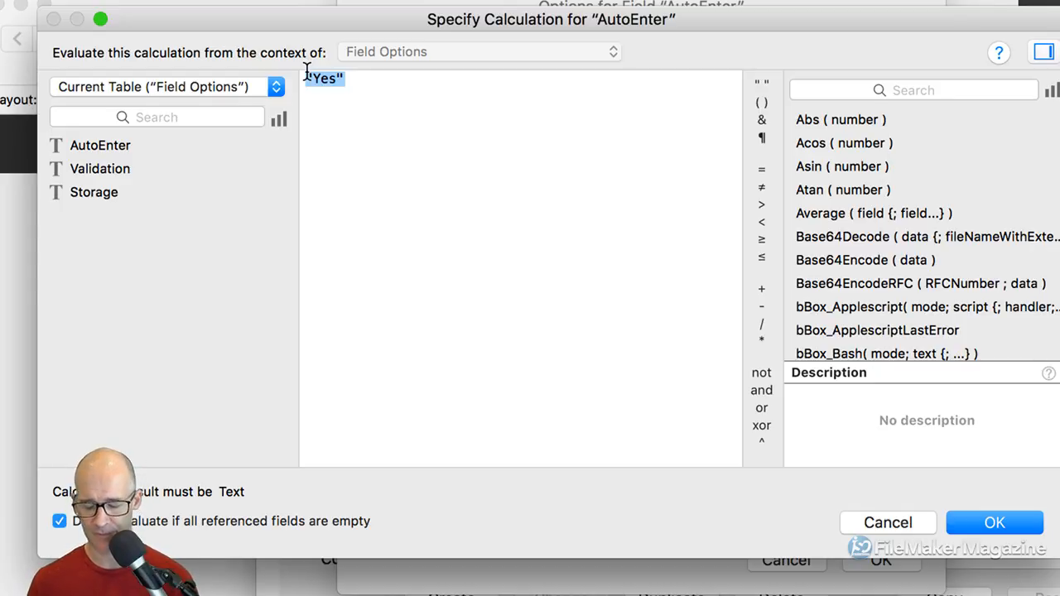
Replace "Yes" with the Self function using the autocomplete suggestion
type("self")
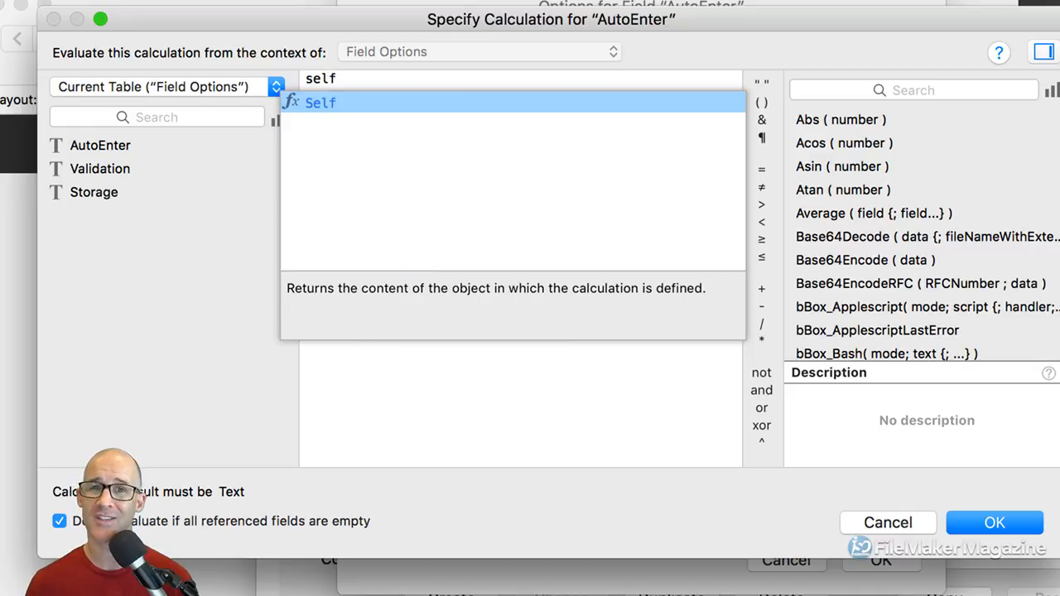
key("Return")
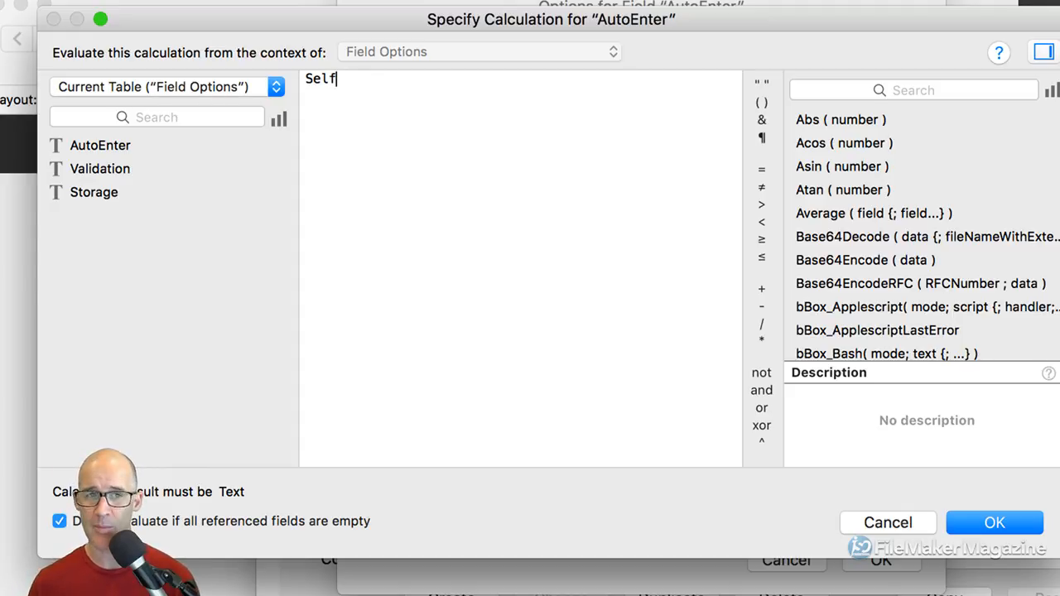
left_click(306, 79)
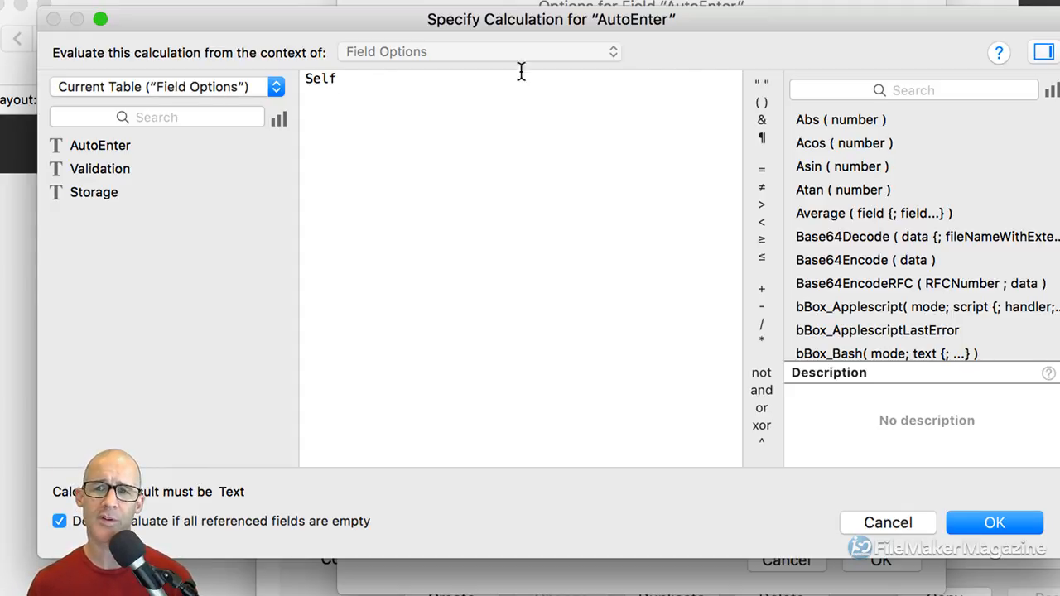
left_click(1051, 91)
left_click(1020, 83)
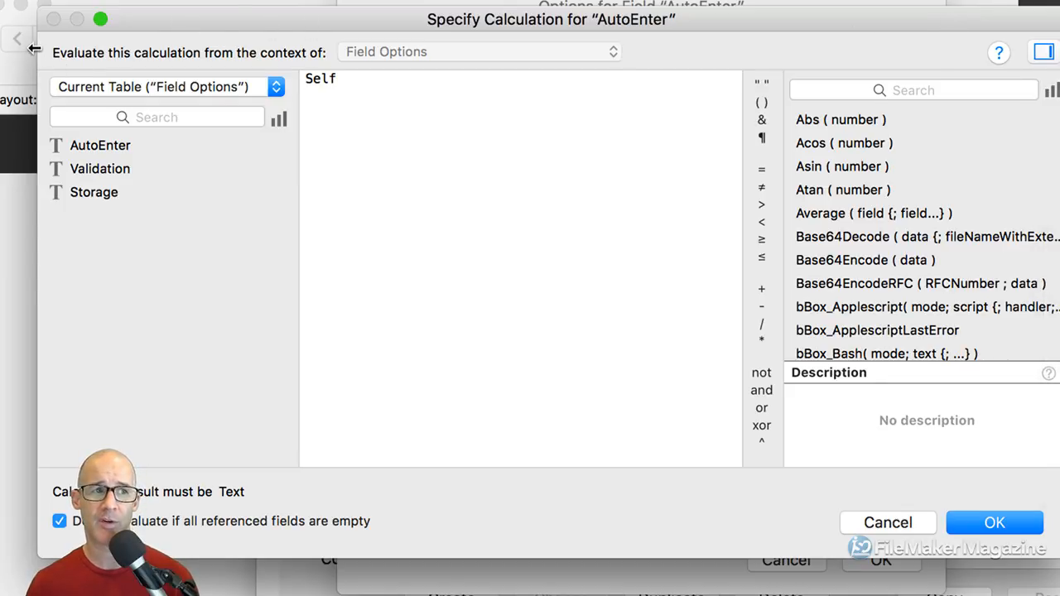
left_click_drag(282, 26, 228, 29)
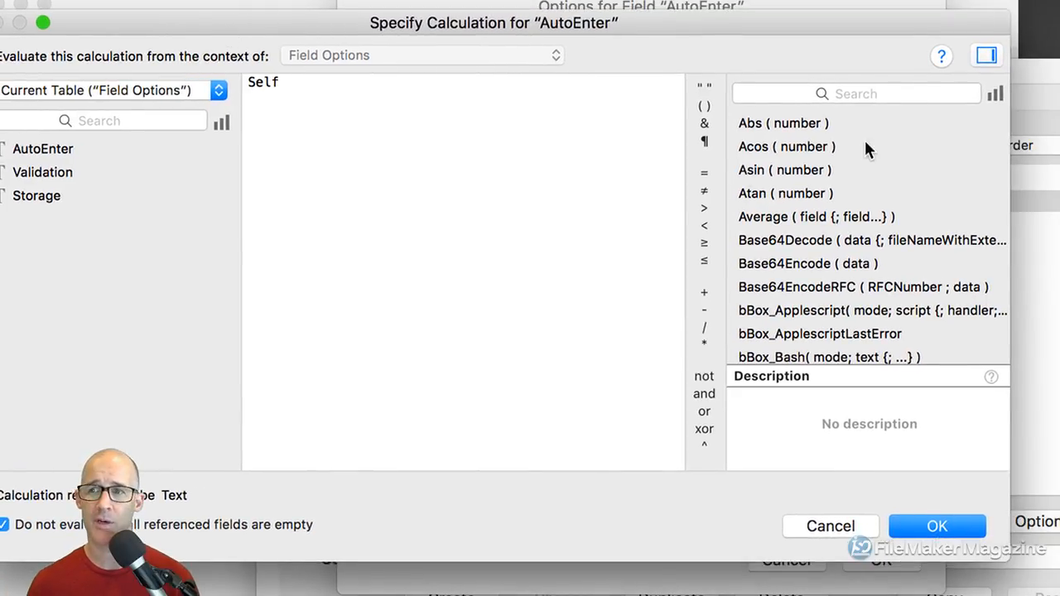
List all functions by type and expand the Text formatting group
left_click(997, 93)
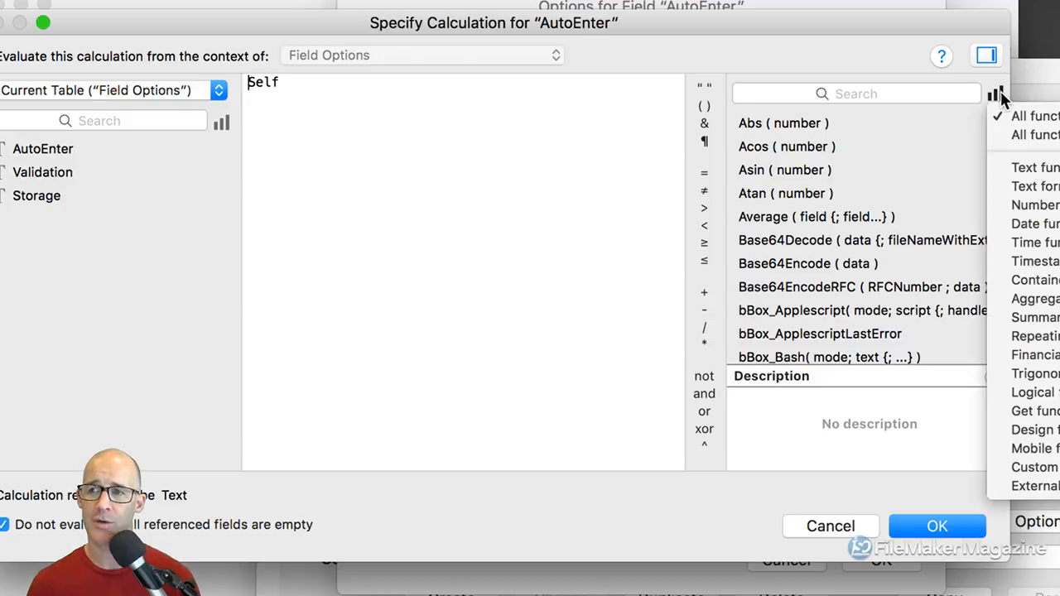
left_click(1019, 138)
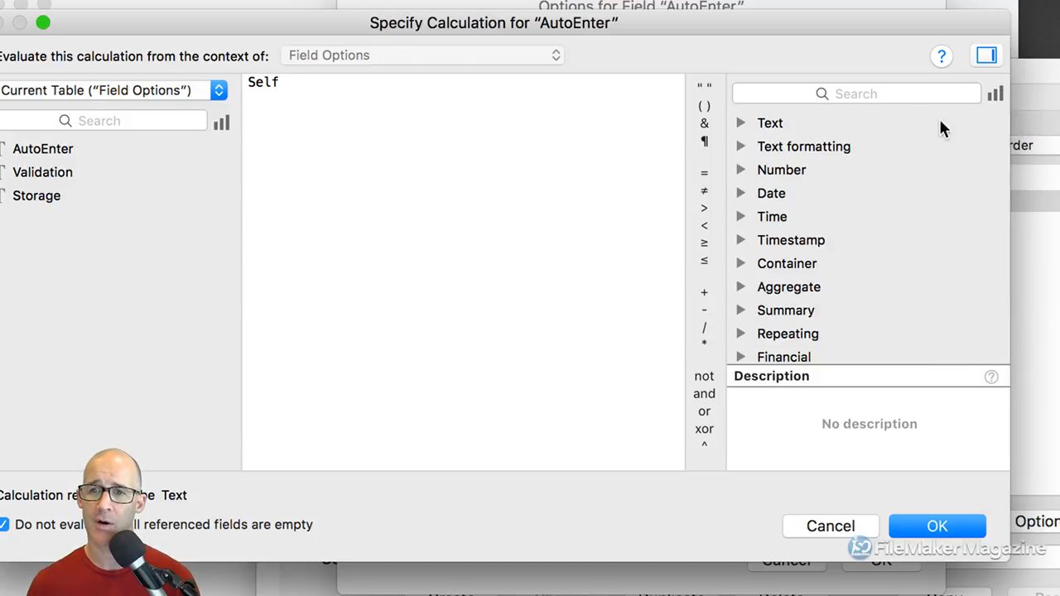
left_click(741, 146)
left_click_drag(791, 26, 731, 25)
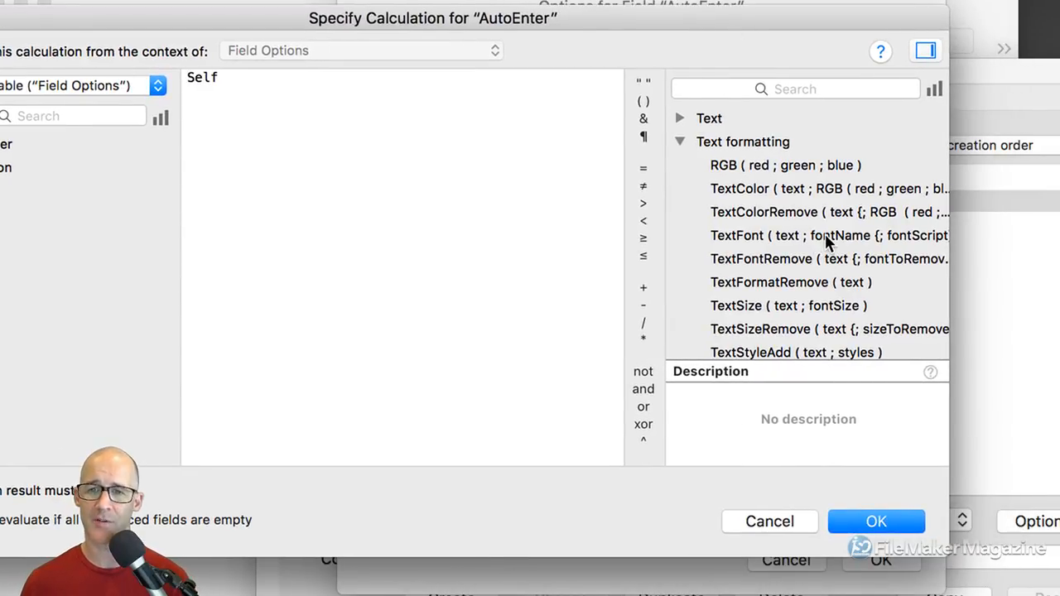
scroll(825, 233, "down", 3)
scroll(825, 234, "up", 3)
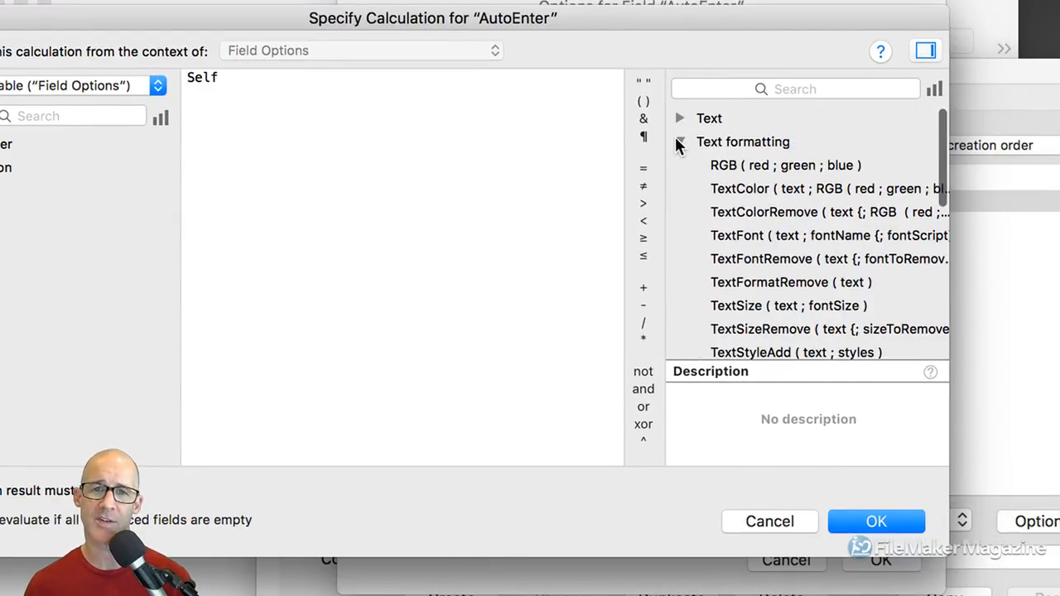
Expand the Text functions and view the description of Proper ( text )
left_click(678, 139)
left_click(681, 118)
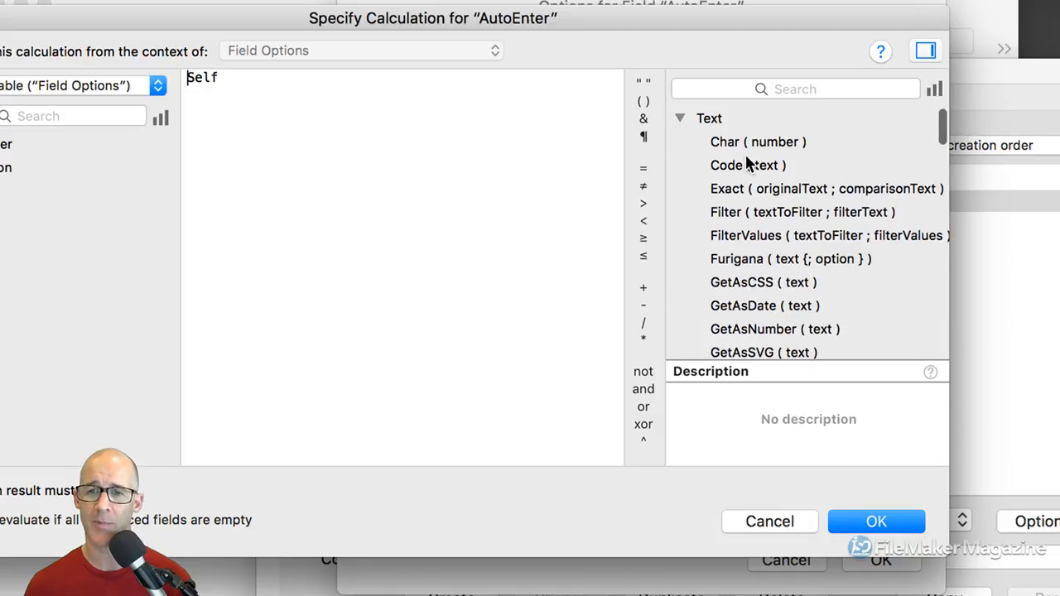
scroll(746, 160, "down", 10)
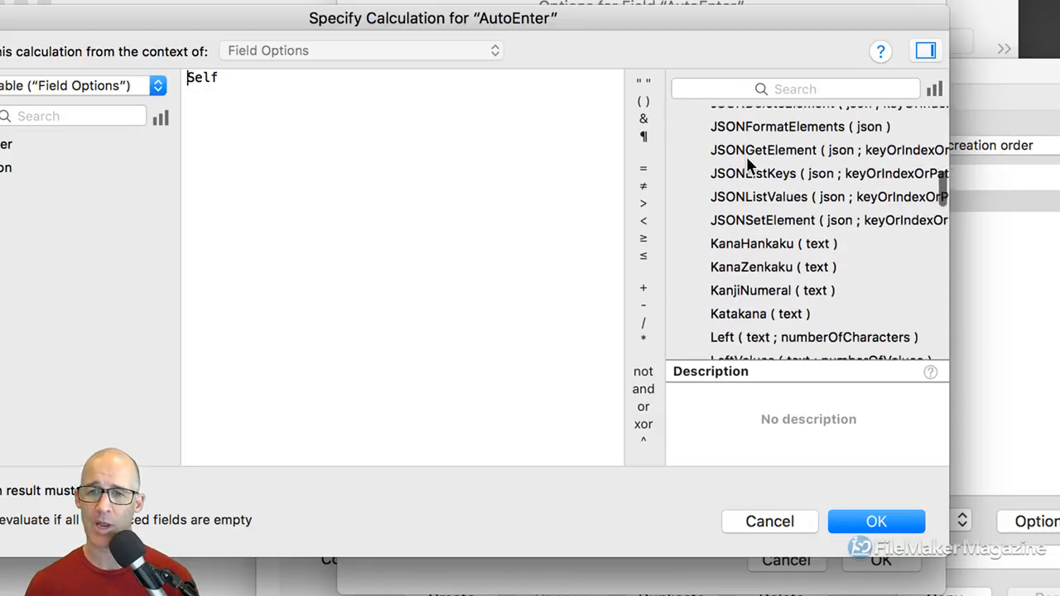
scroll(746, 157, "down", 10)
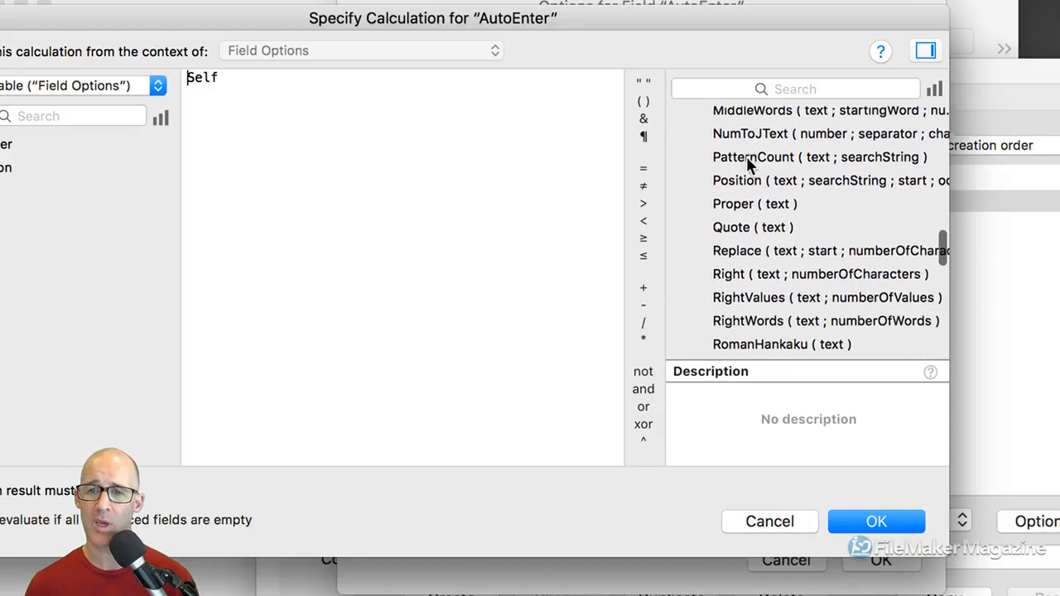
left_click(733, 192)
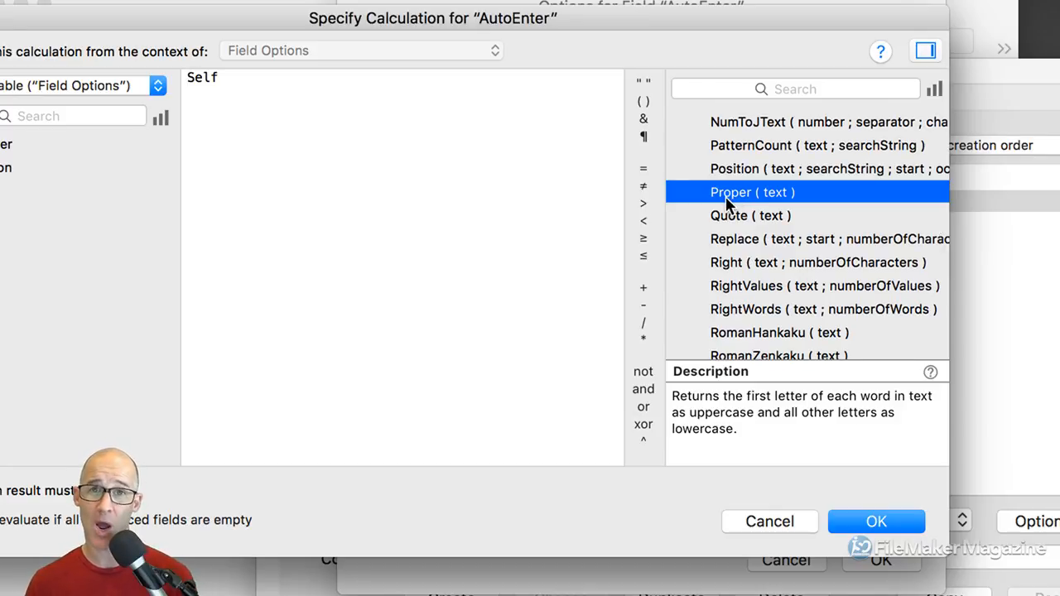
left_click(464, 161)
key("Return")
key("Return")
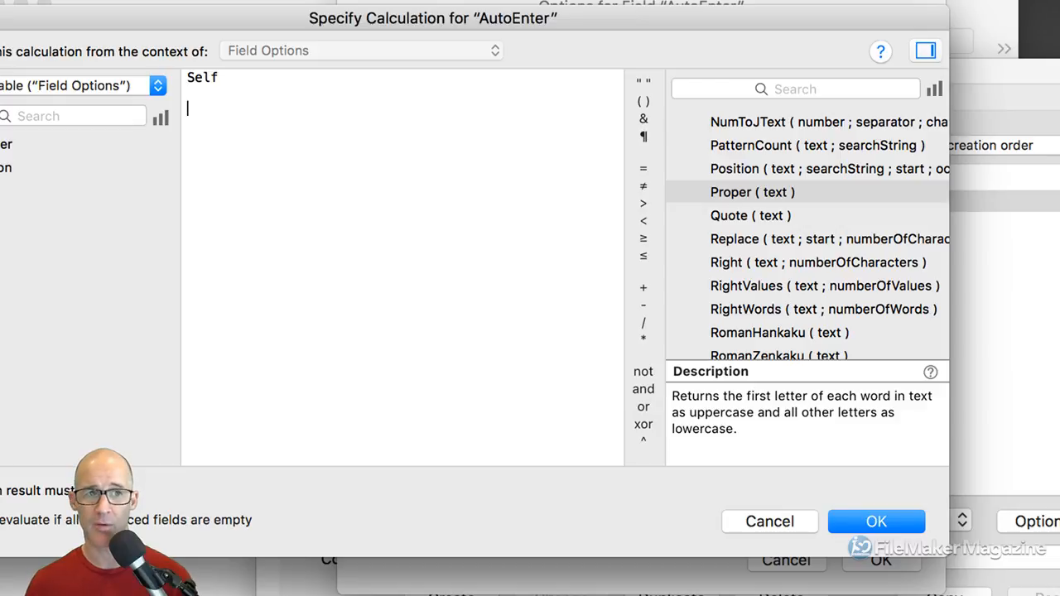
type("matt")
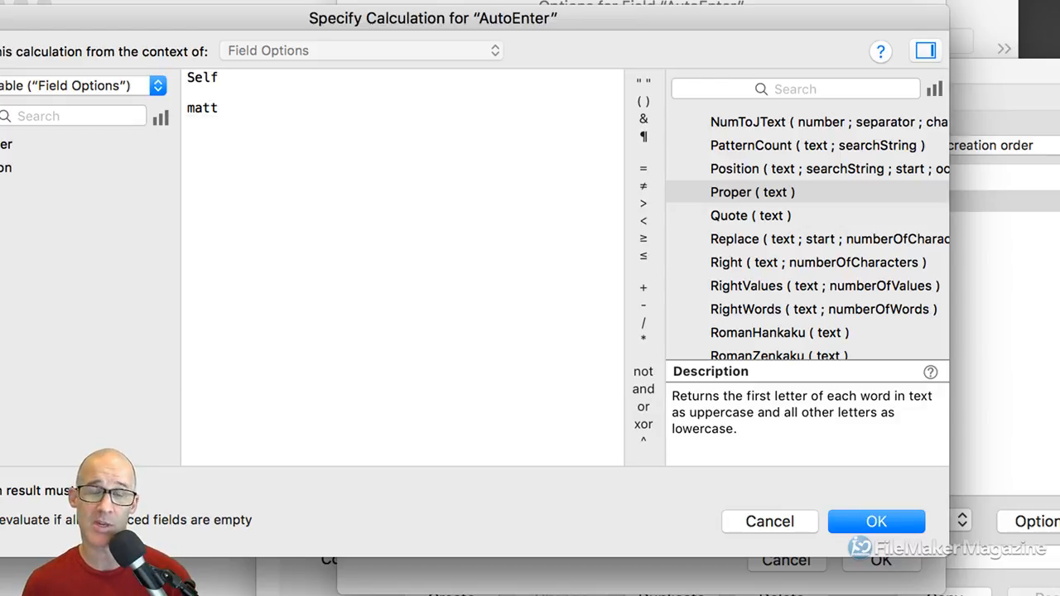
key("alt+shift+Left")
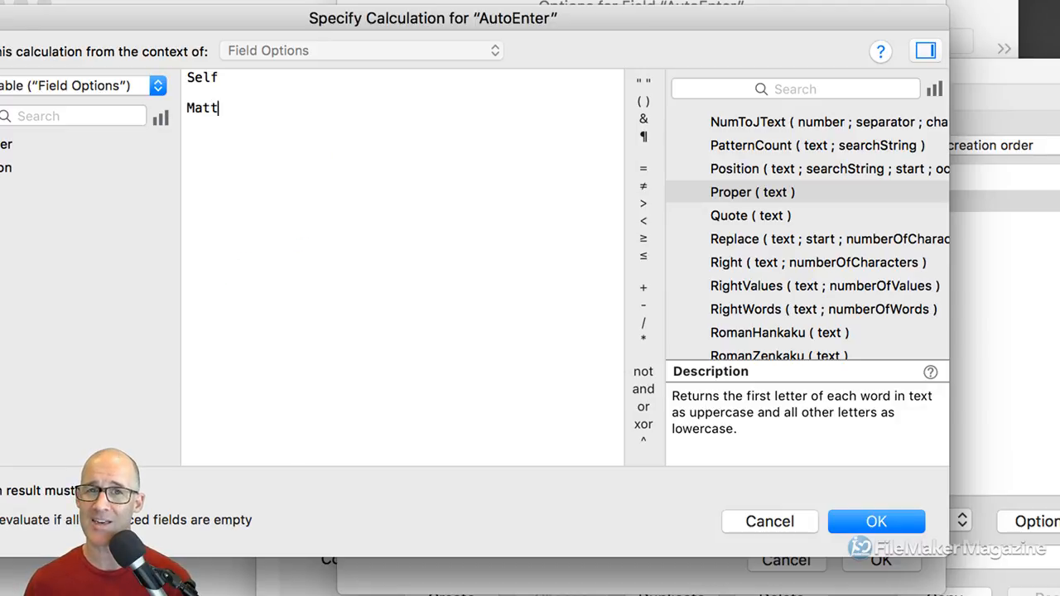
key("alt+shift+Left")
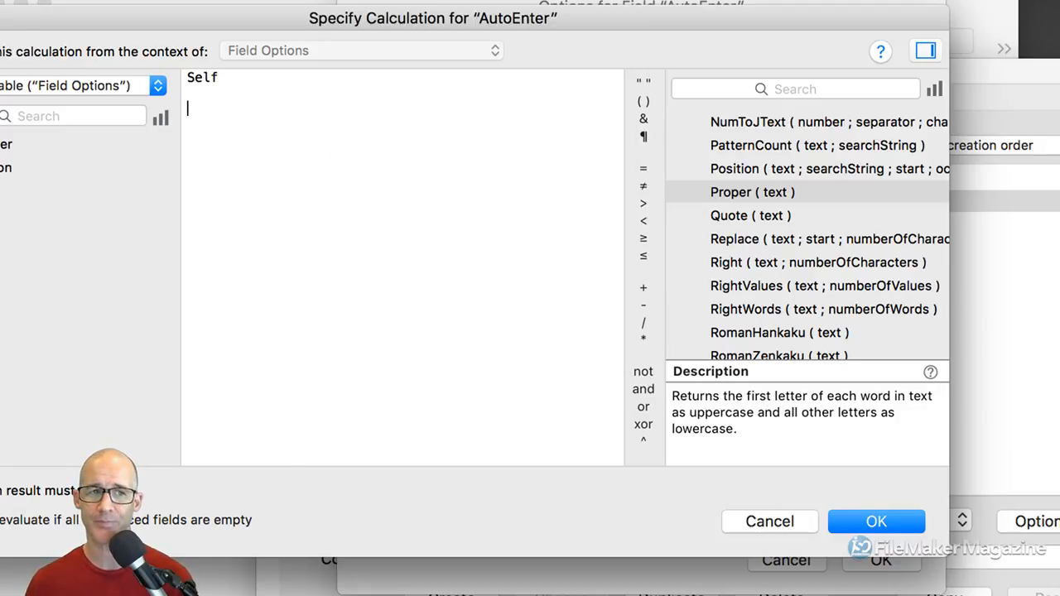
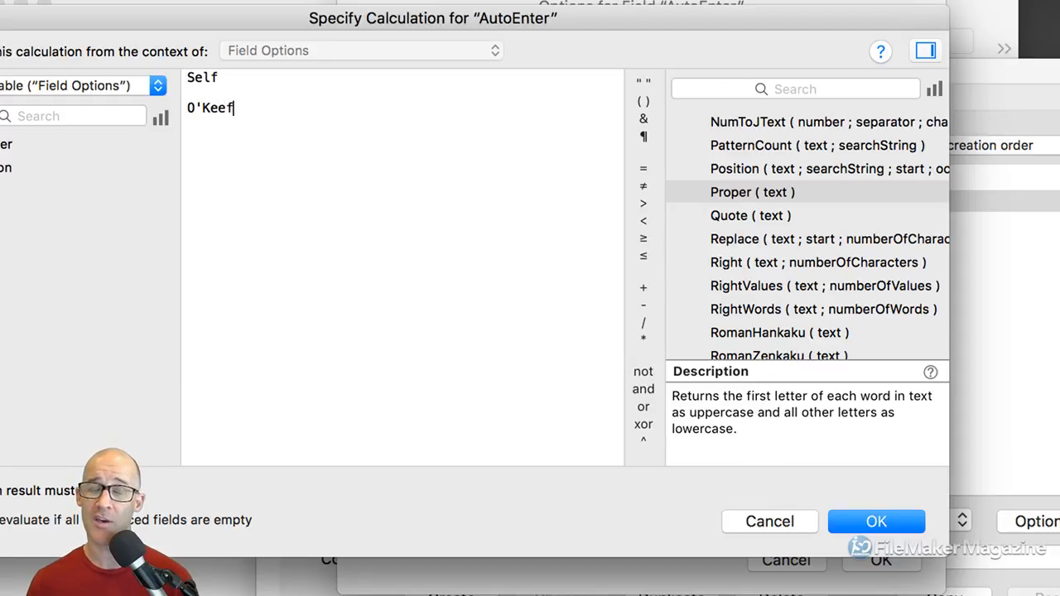
key("Left")
key("Left")
key("Left")
key("BackSpace")
type("k")
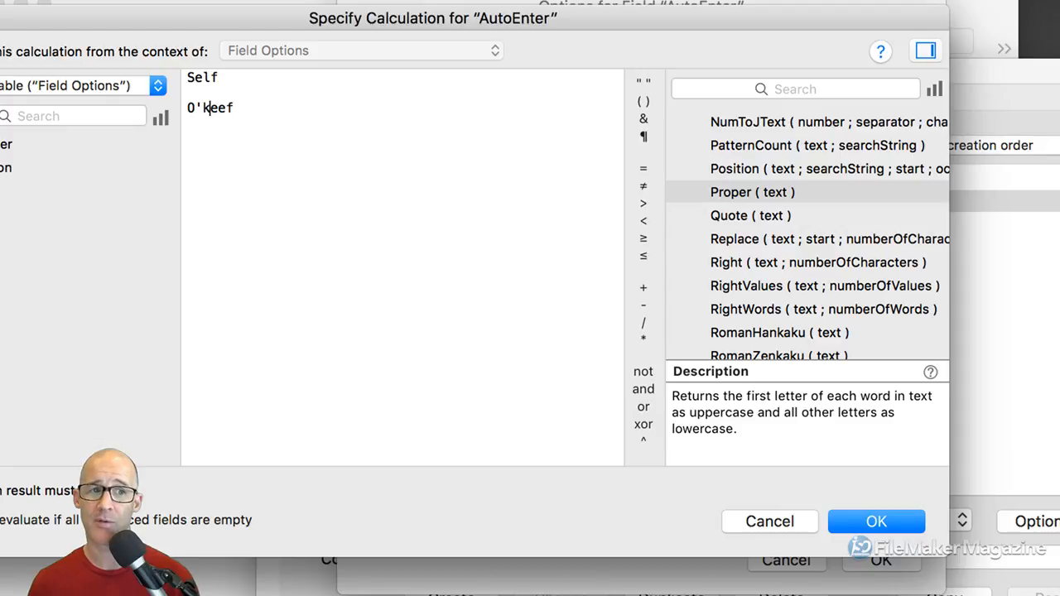
key("super+Right")
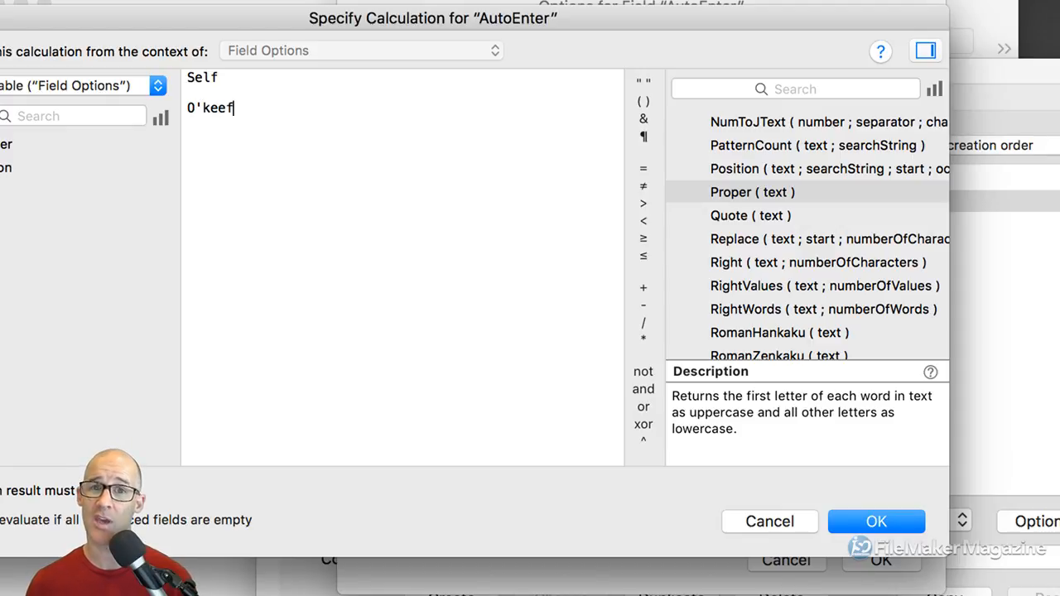
key("super+shift+Left")
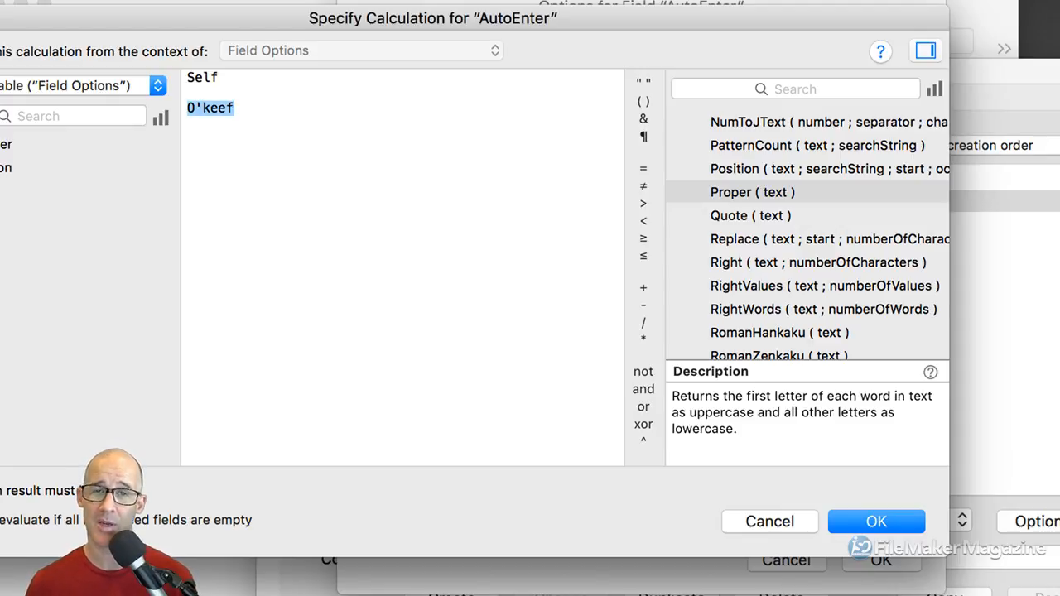
key("BackSpace")
key("Up")
key("Up")
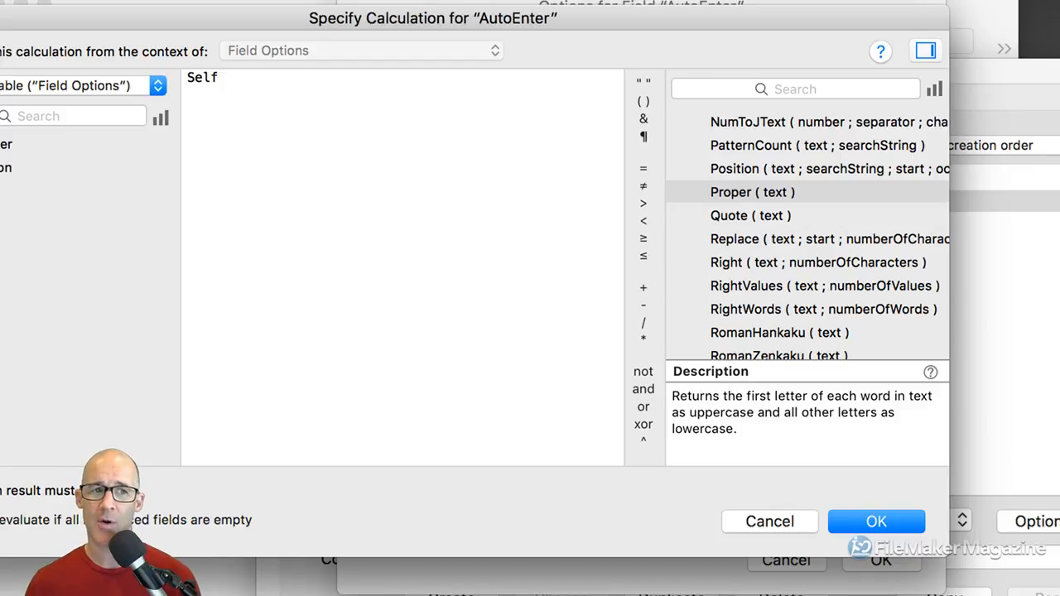
Wrap Self in Proper so the formula reads Proper ( Self )
type("Proer")
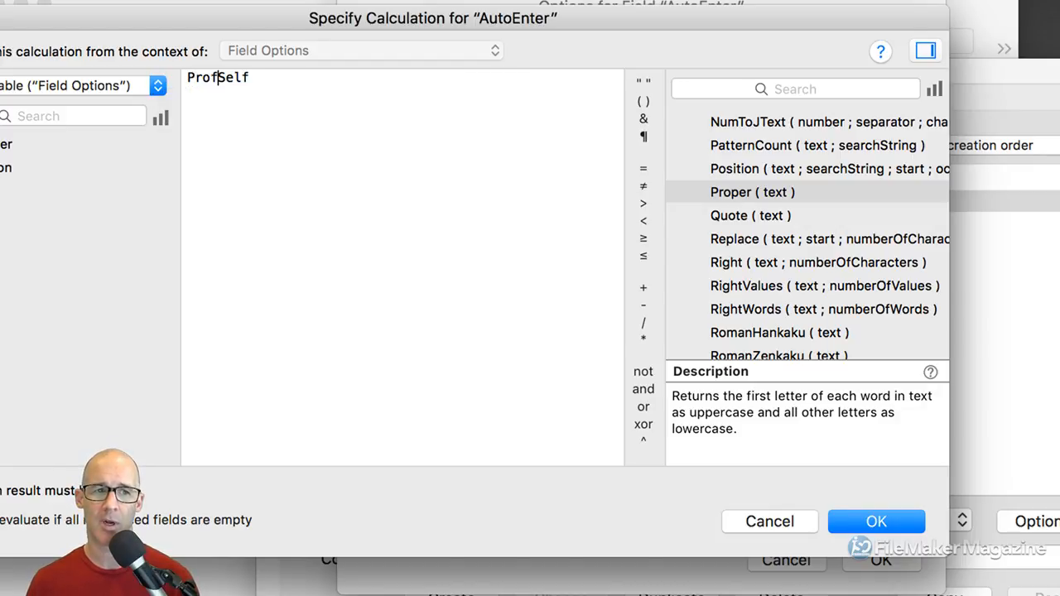
key("BackSpace")
key("BackSpace")
type("per (")
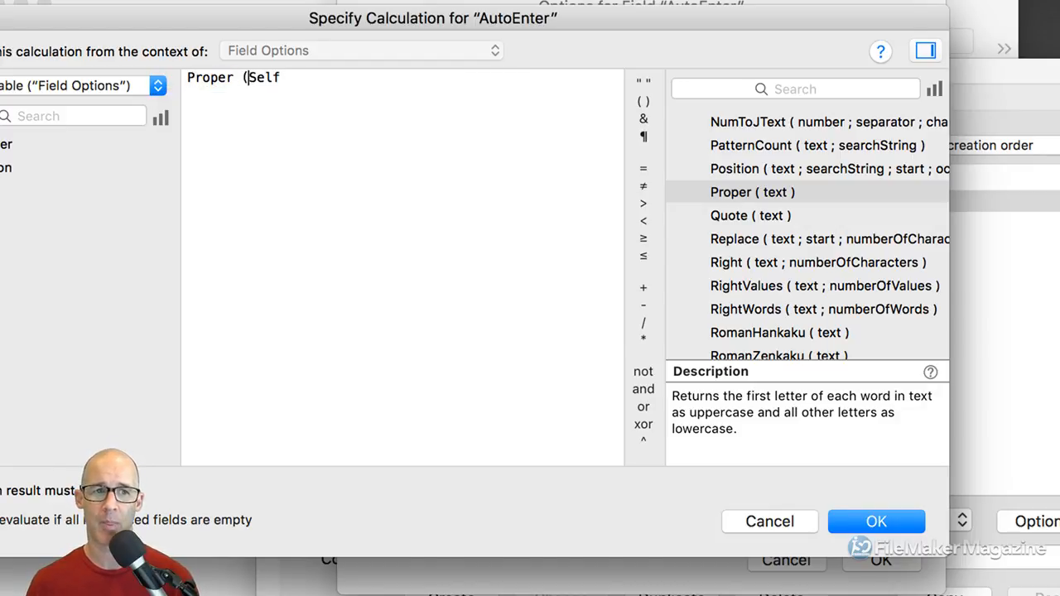
key("super+Right")
type(")")
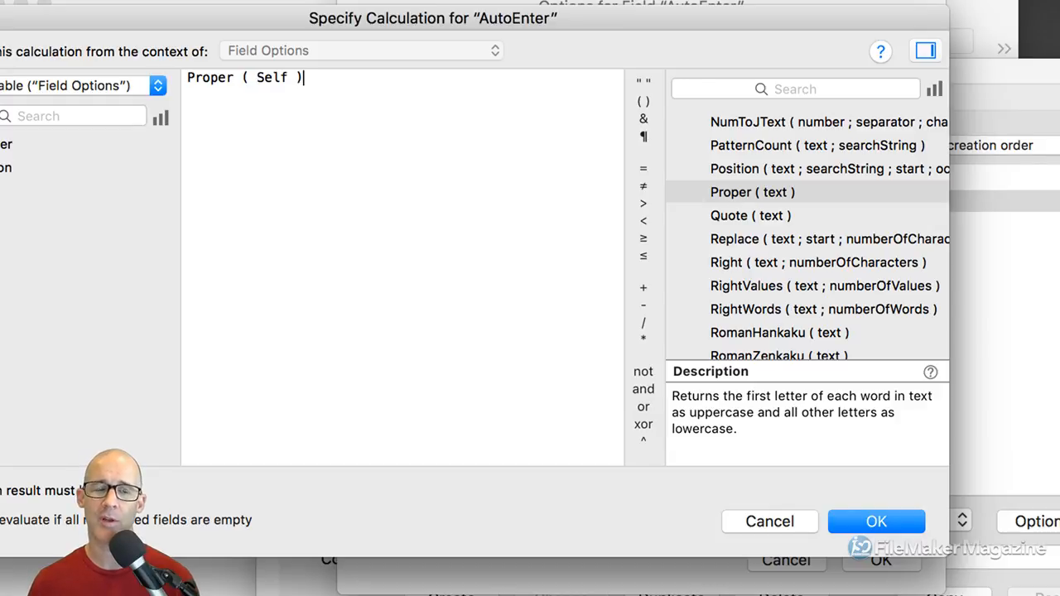
Try typing Upper and Lower on a new line, then delete them
key("Return")
key("Return")
type("upp")
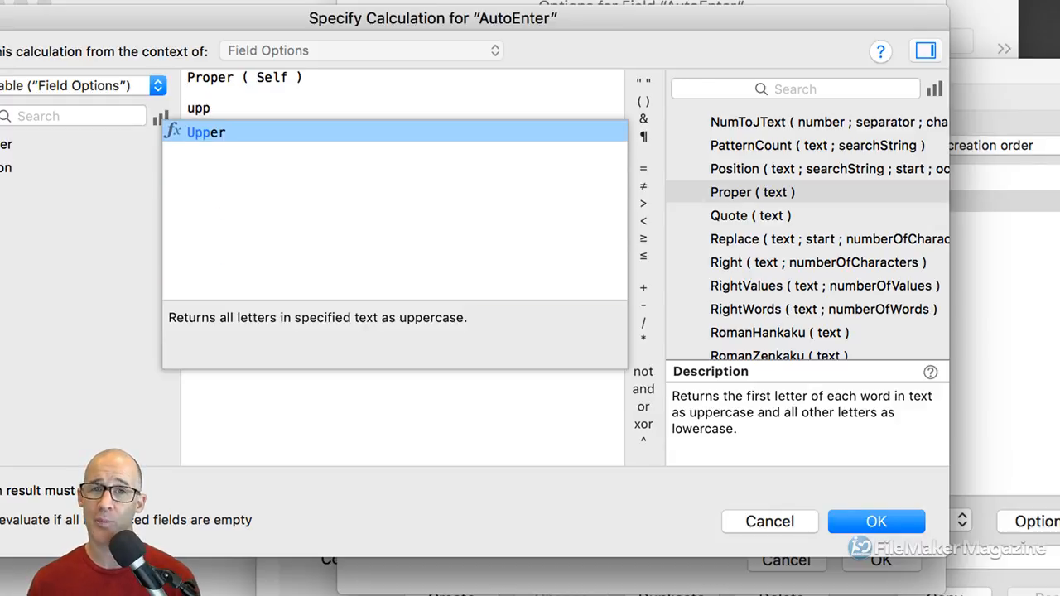
key("shift+super+Left")
type("l")
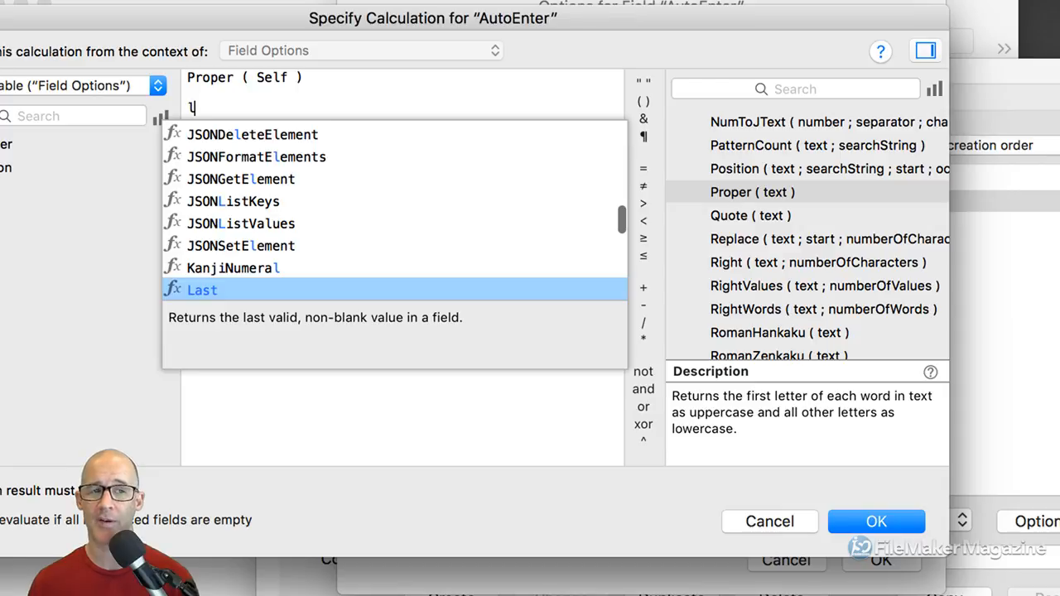
type("owe")
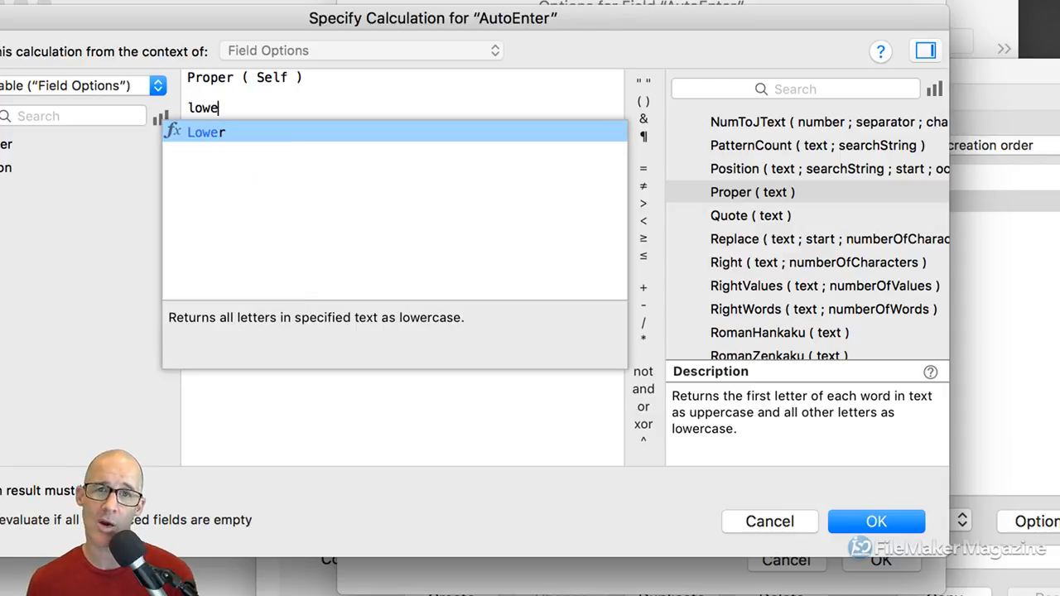
key("shift+super+Left")
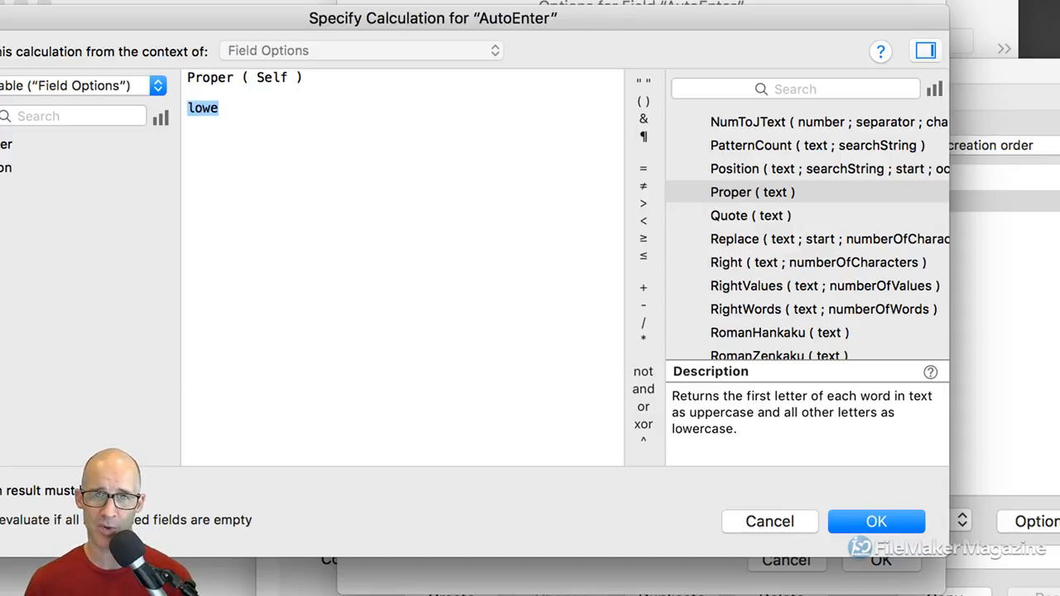
key("BackSpace")
key("BackSpace")
key("BackSpace")
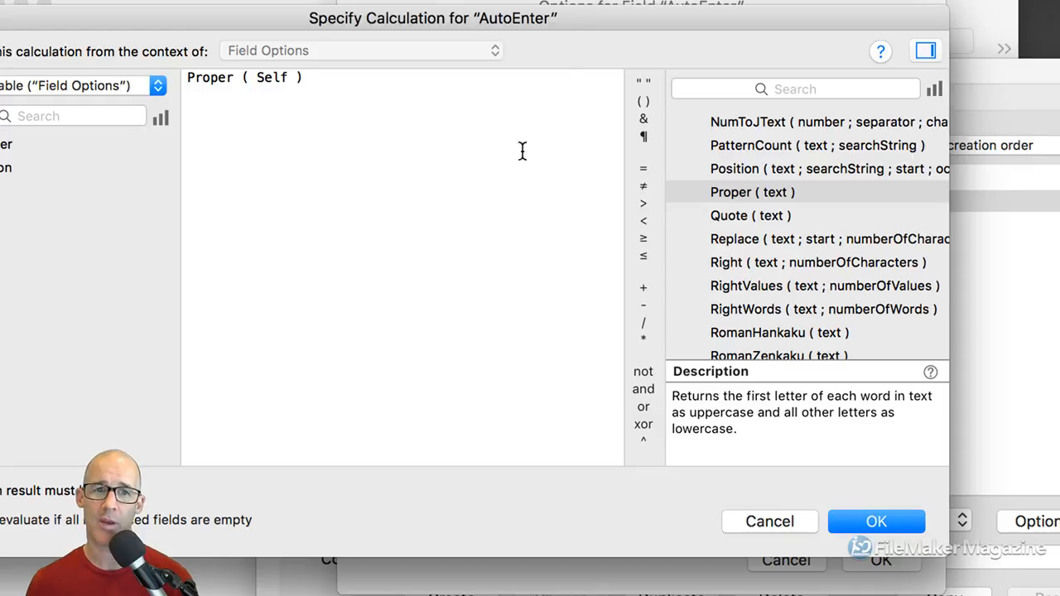
left_click_drag(496, 25, 614, 33)
left_click_drag(603, 24, 603, 25)
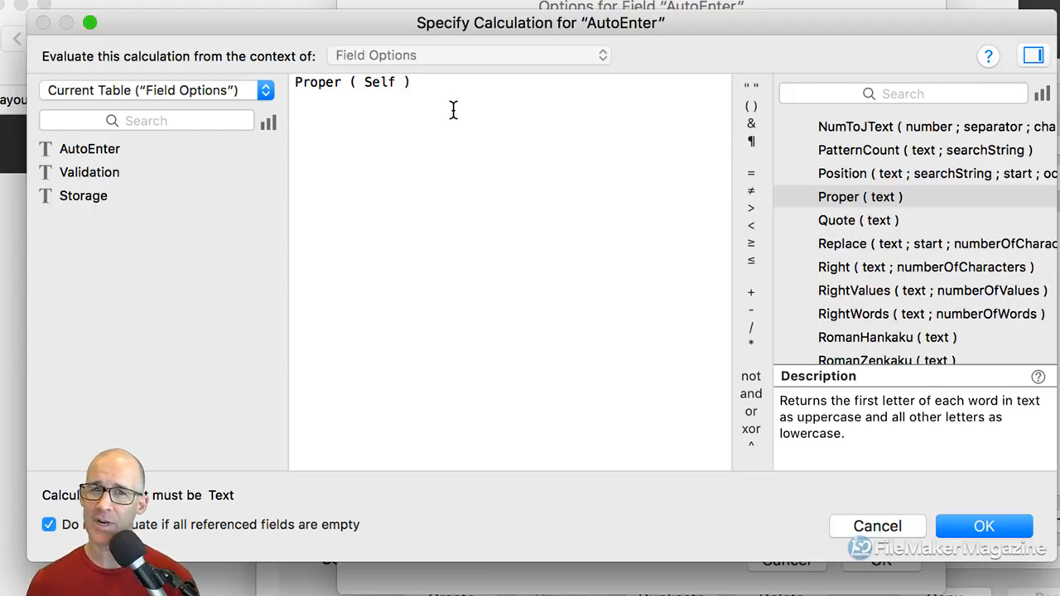
key("Return")
key("Return")
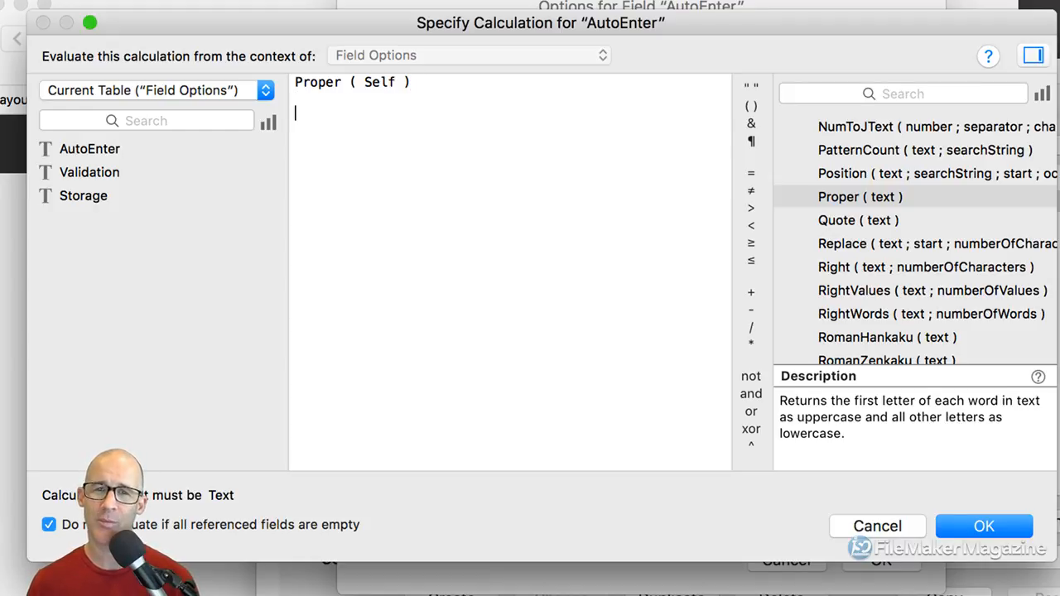
type("get ( ")
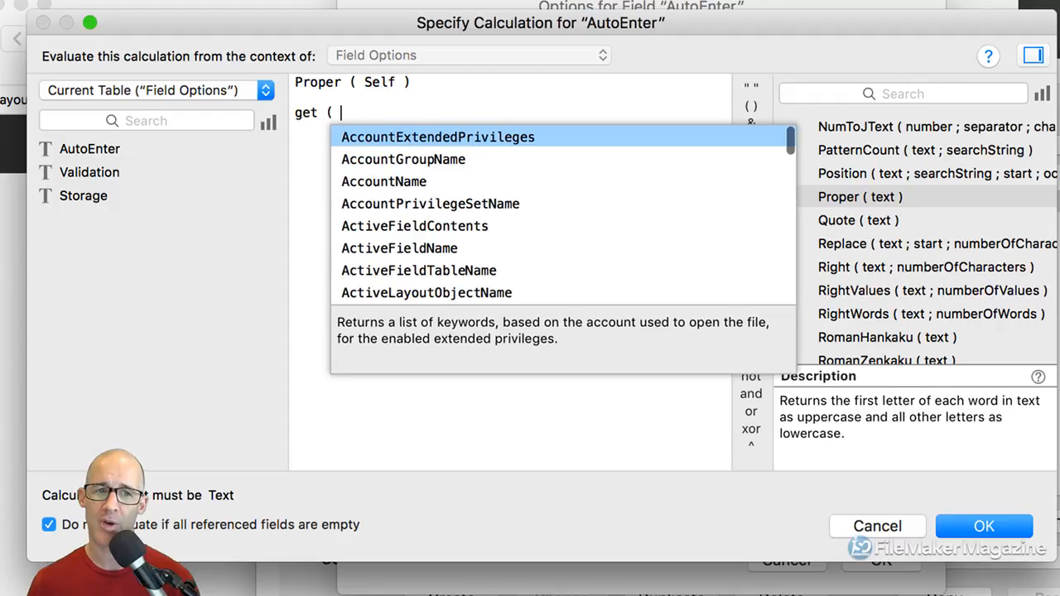
type("uu")
key("Return")
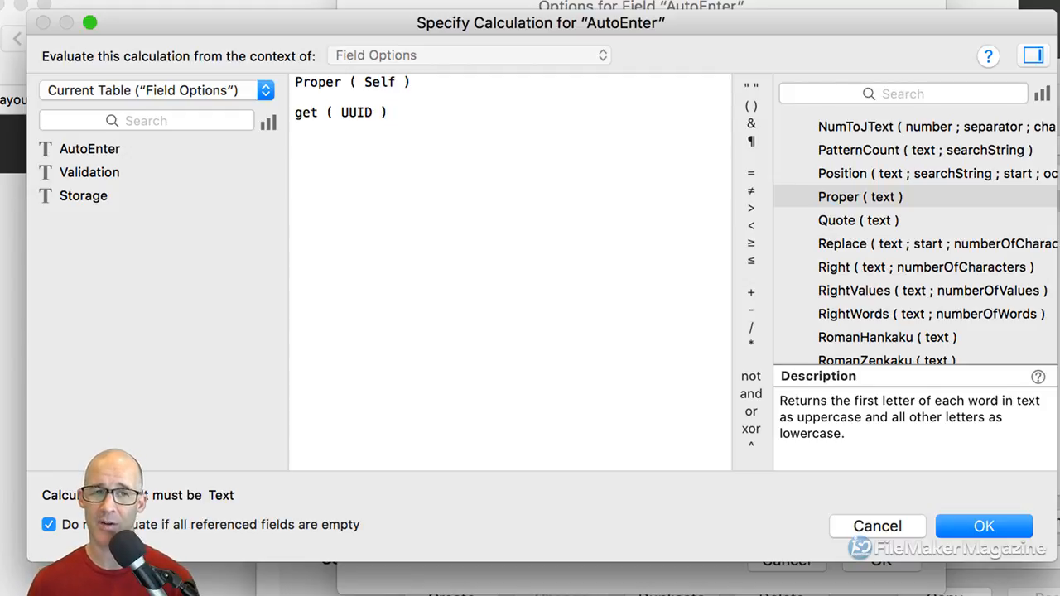
key("Return")
key("Return")
type("A")
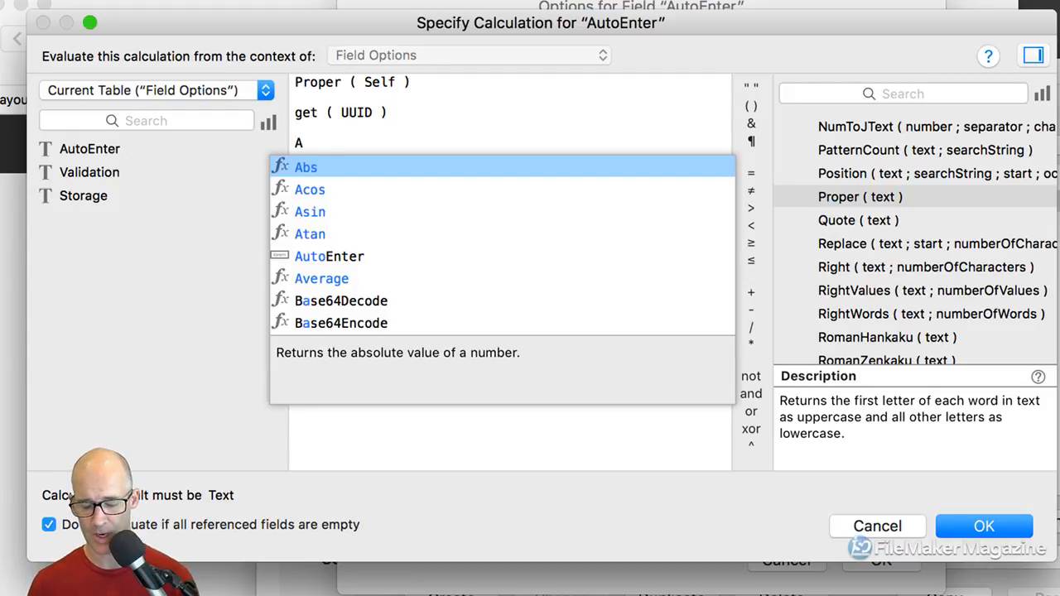
type("1")
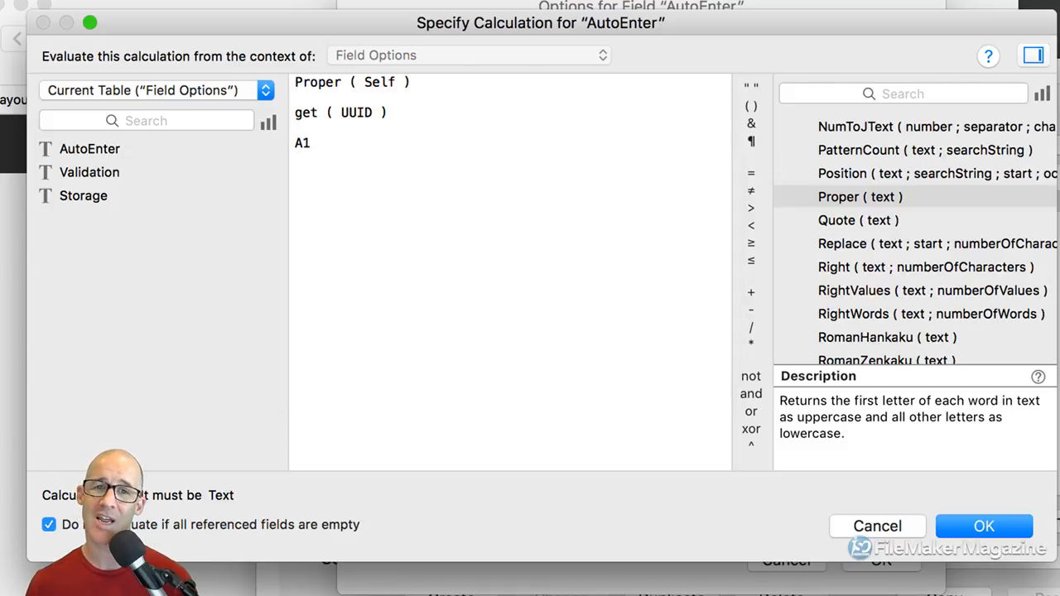
type("B3")
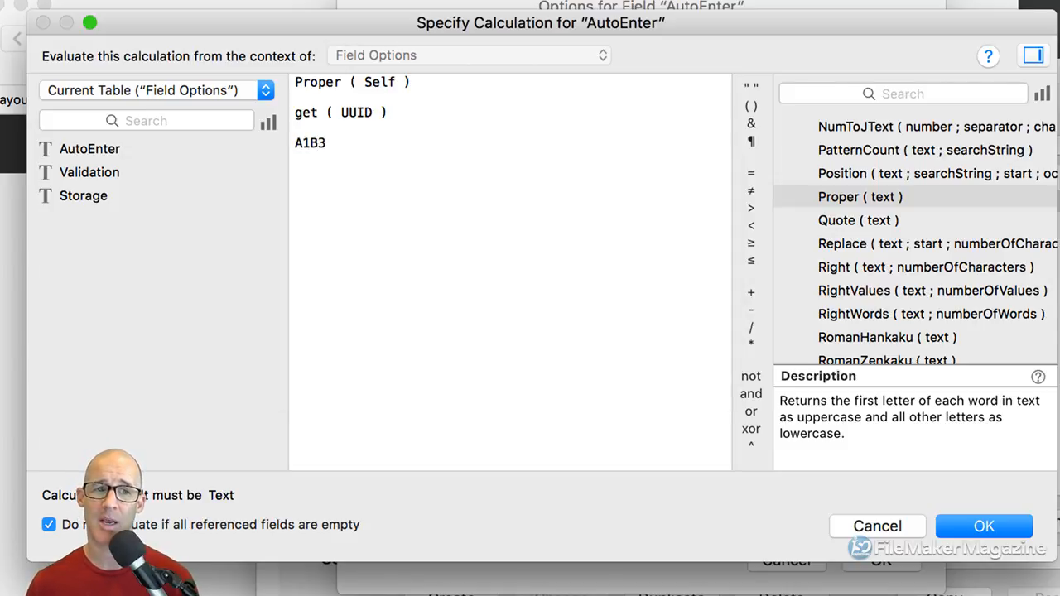
key("shift+super+Left")
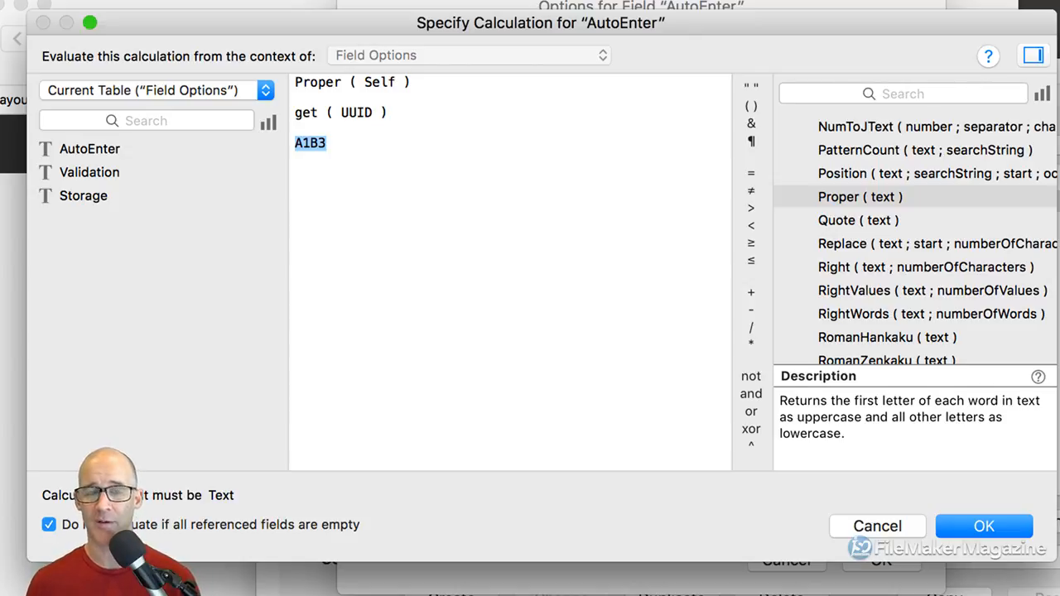
left_click_drag(336, 148, 276, 142)
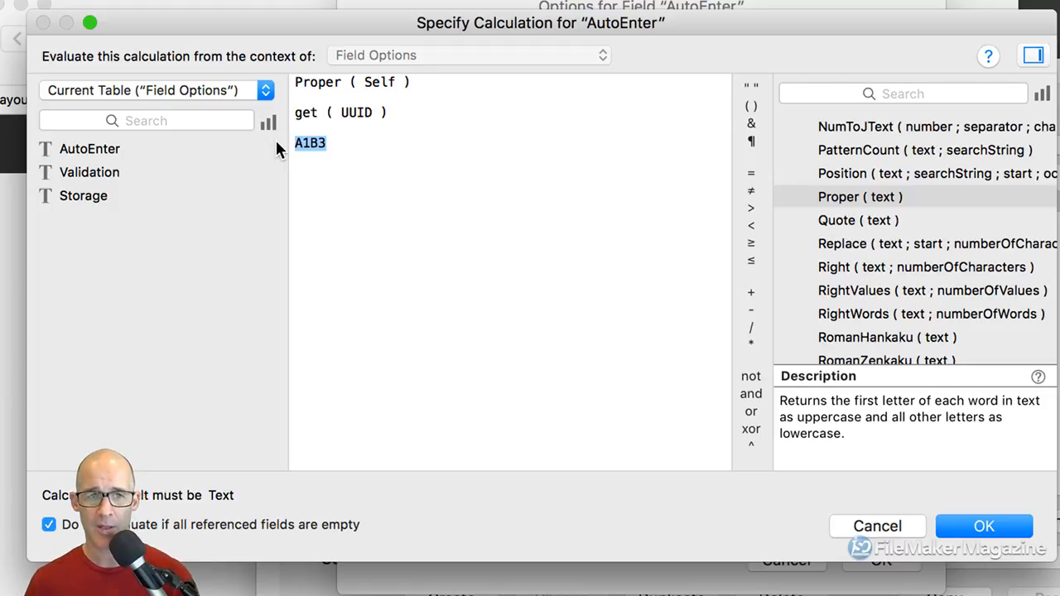
type("1")
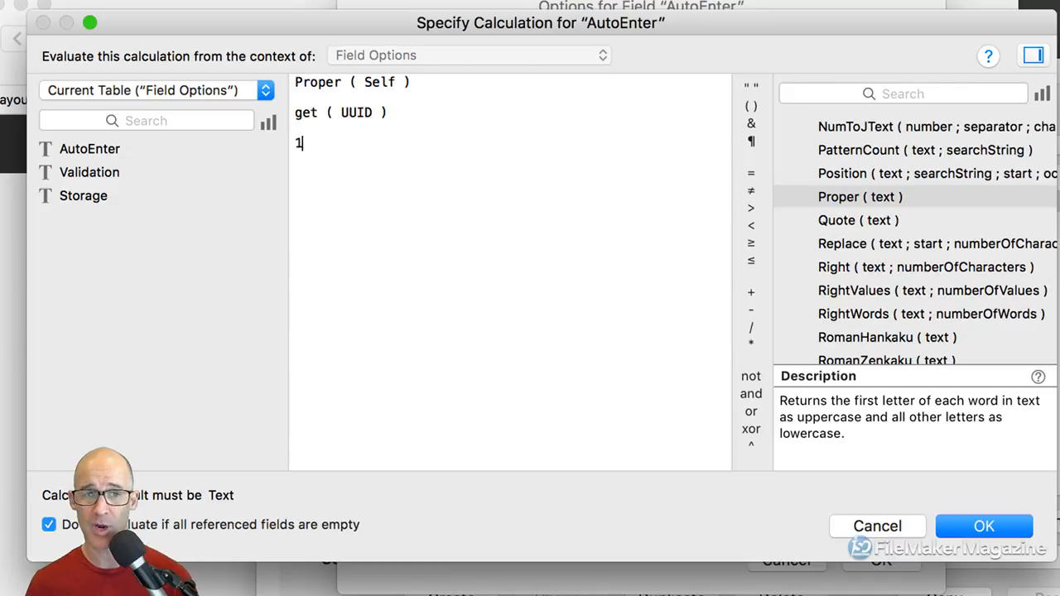
type("323432233432")
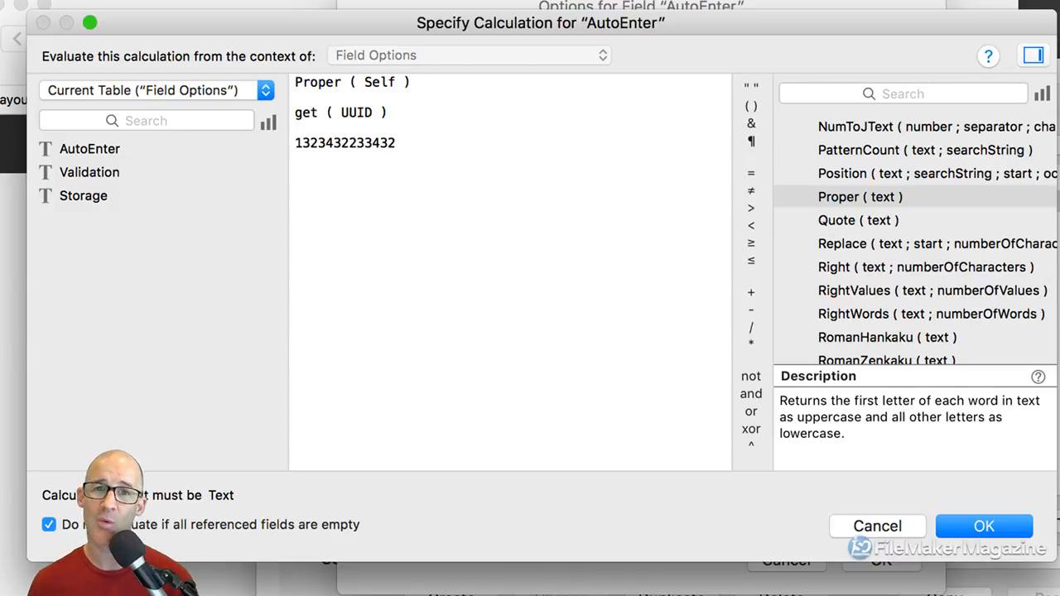
key("super+shift+Left")
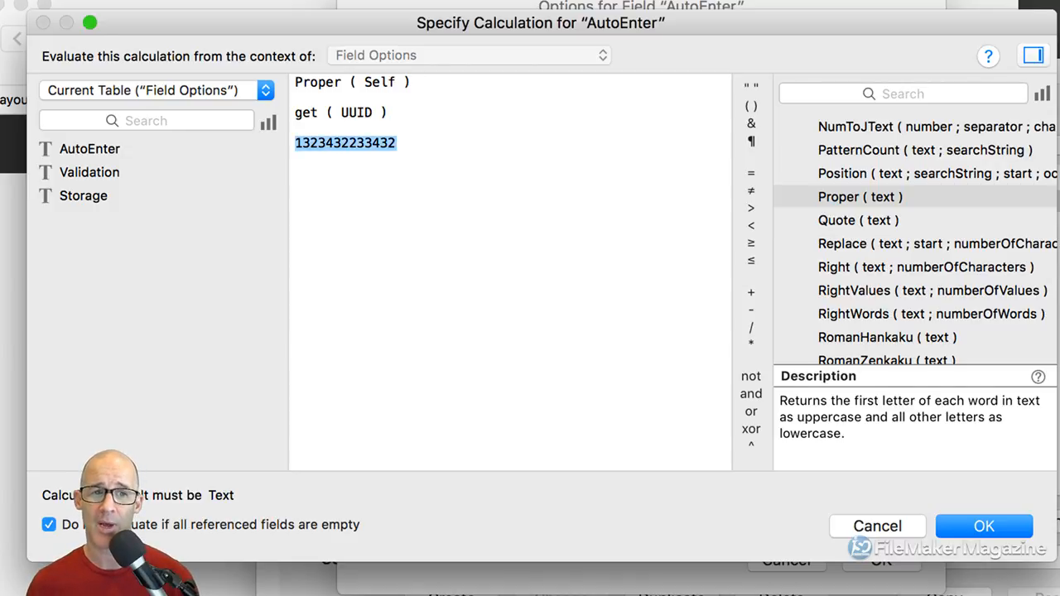
key("BackSpace")
key("BackSpace")
key("BackSpace")
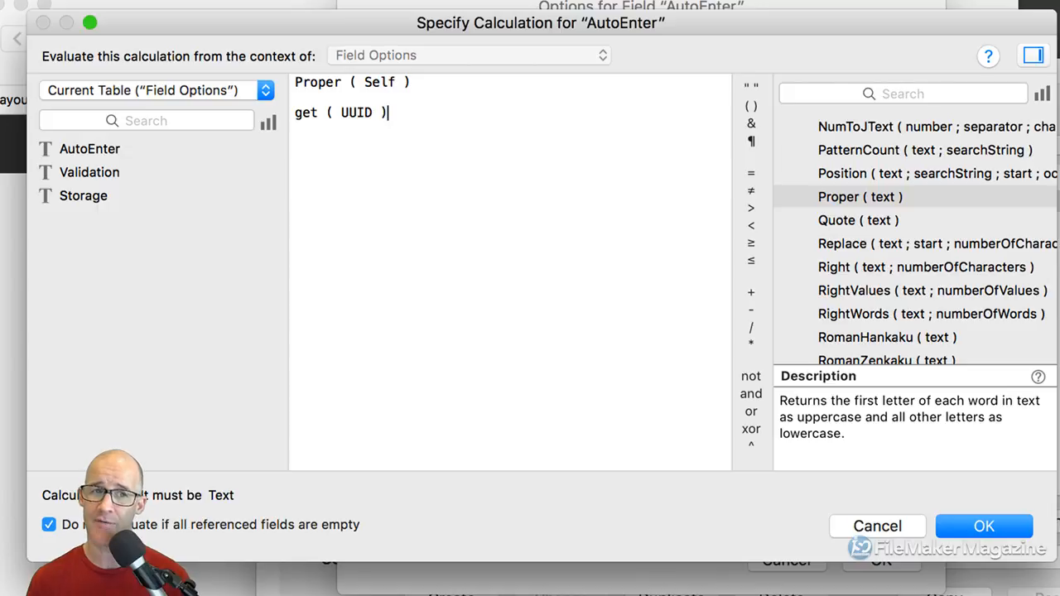
key("shift+super+Left")
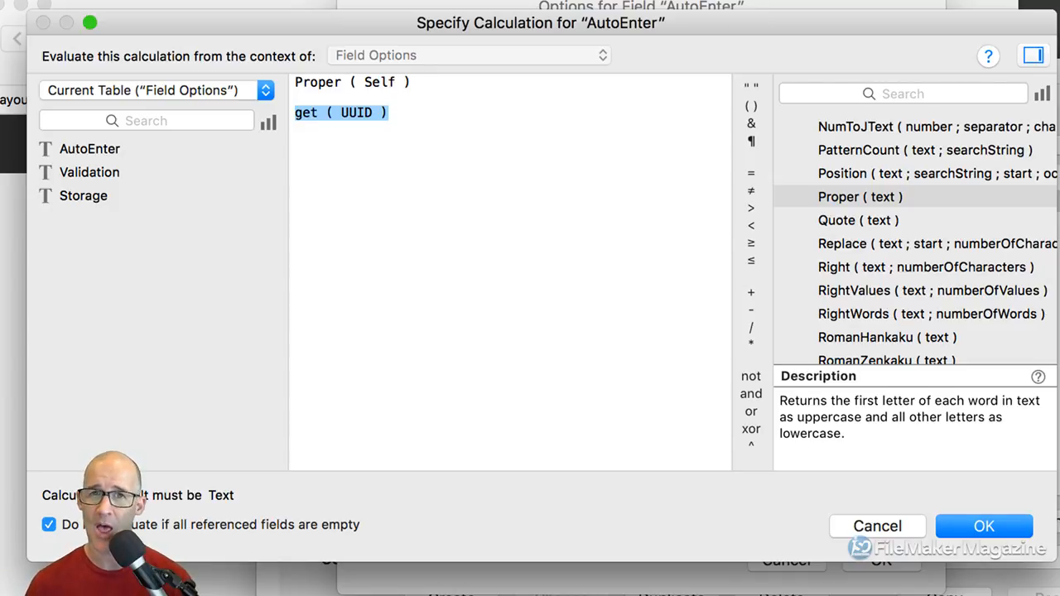
key("BackSpace")
key("BackSpace")
key("BackSpace")
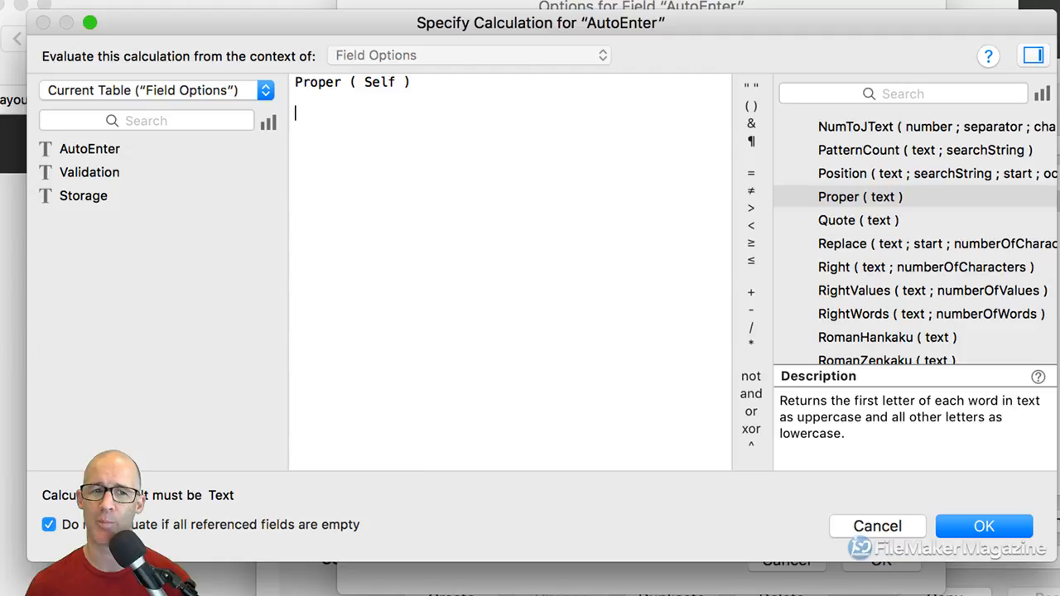
Confirm Proper ( Self ) as the AutoEnter field's calculated value, rechecking the formula once
left_click(959, 529)
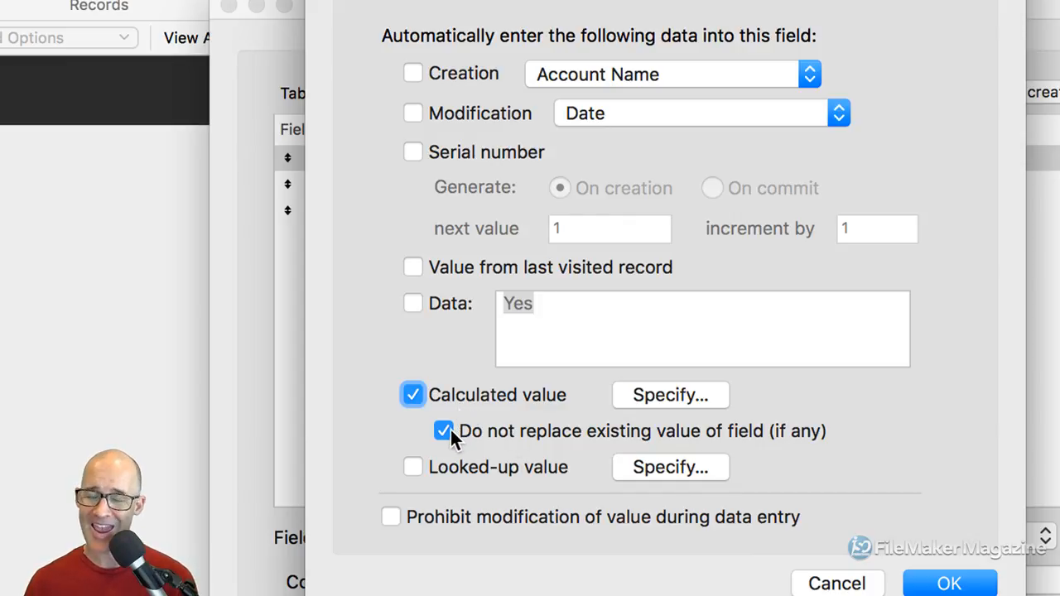
left_click(639, 397)
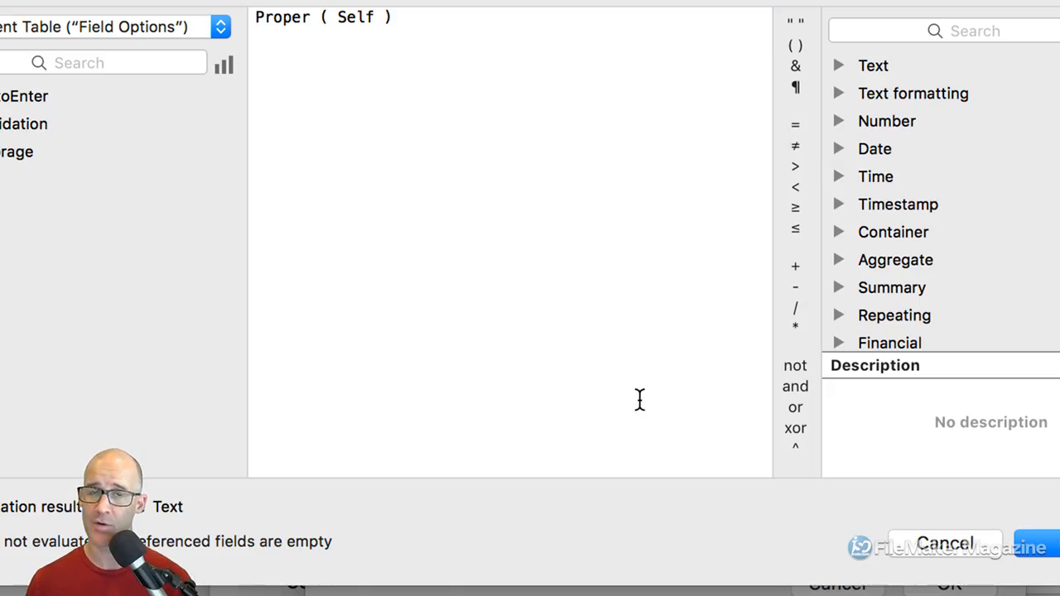
left_click(1030, 547)
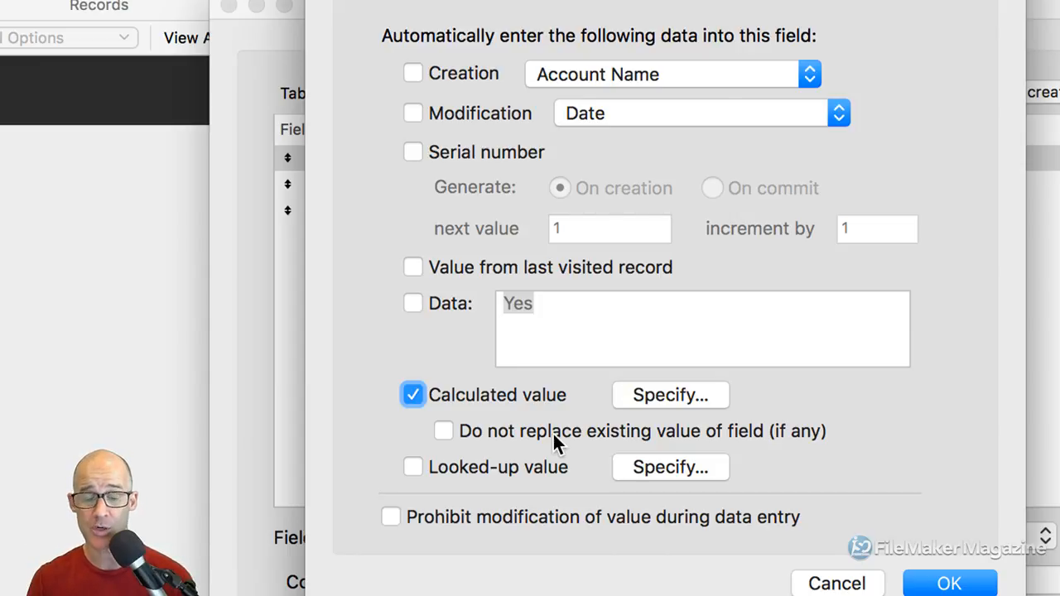
Turn off the AutoEnter field's calculated auto-enter value
left_click(455, 398)
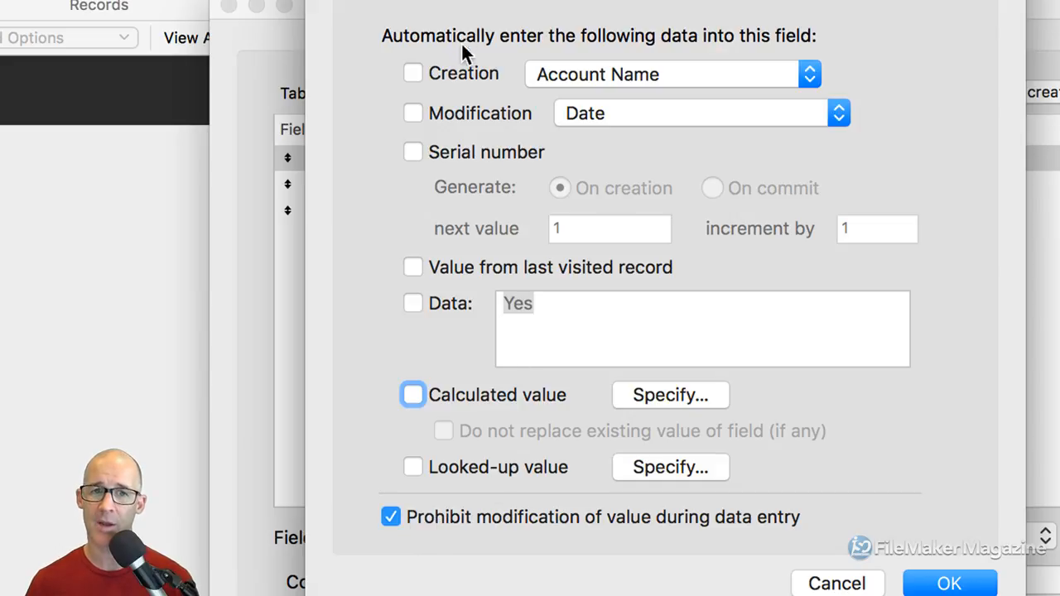
left_click(413, 75)
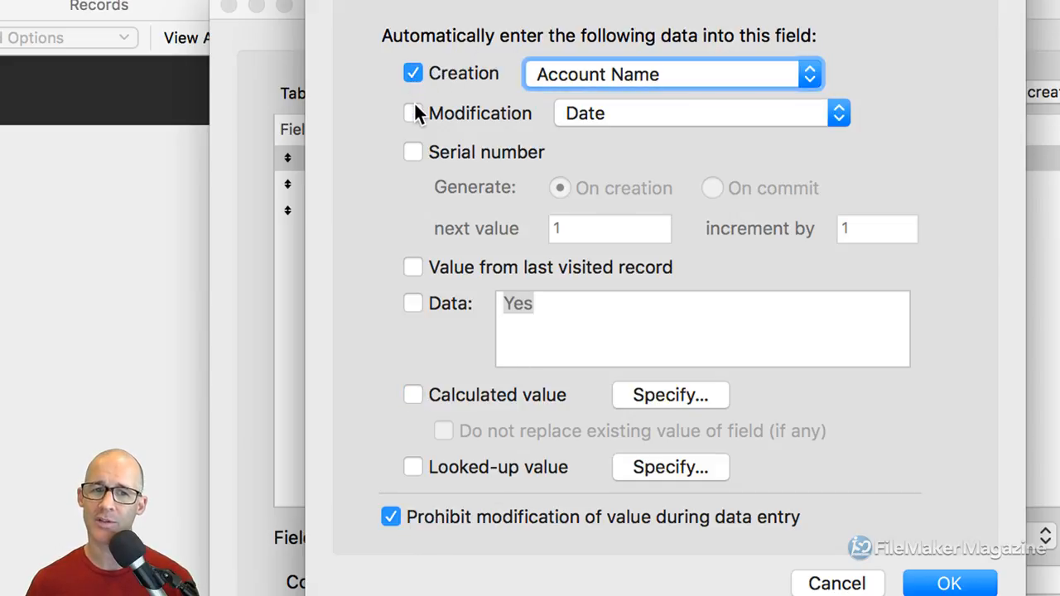
left_click(414, 112)
left_click(412, 73)
left_click(415, 114)
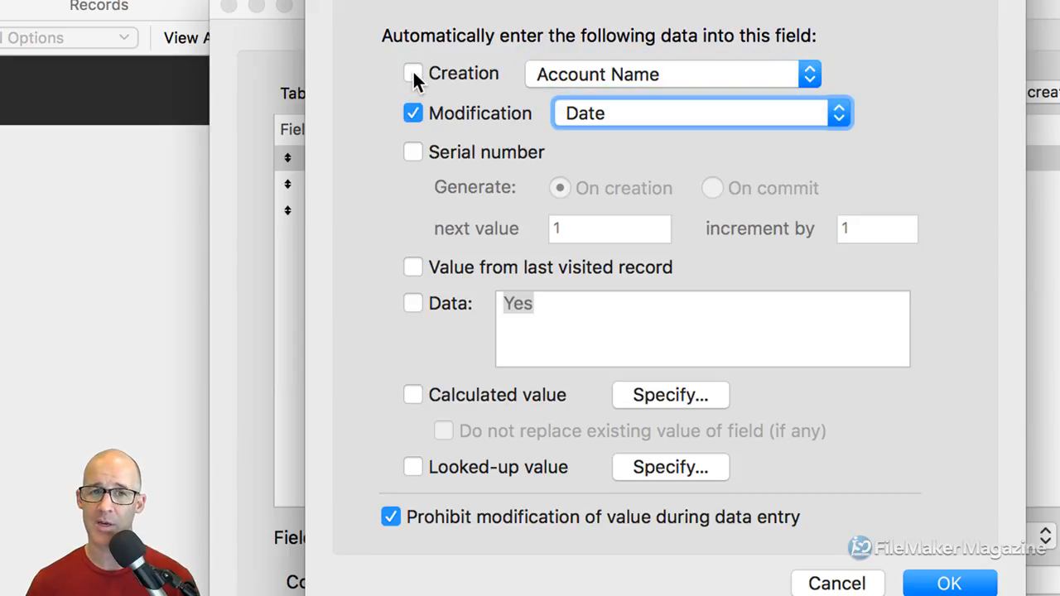
left_click(413, 75)
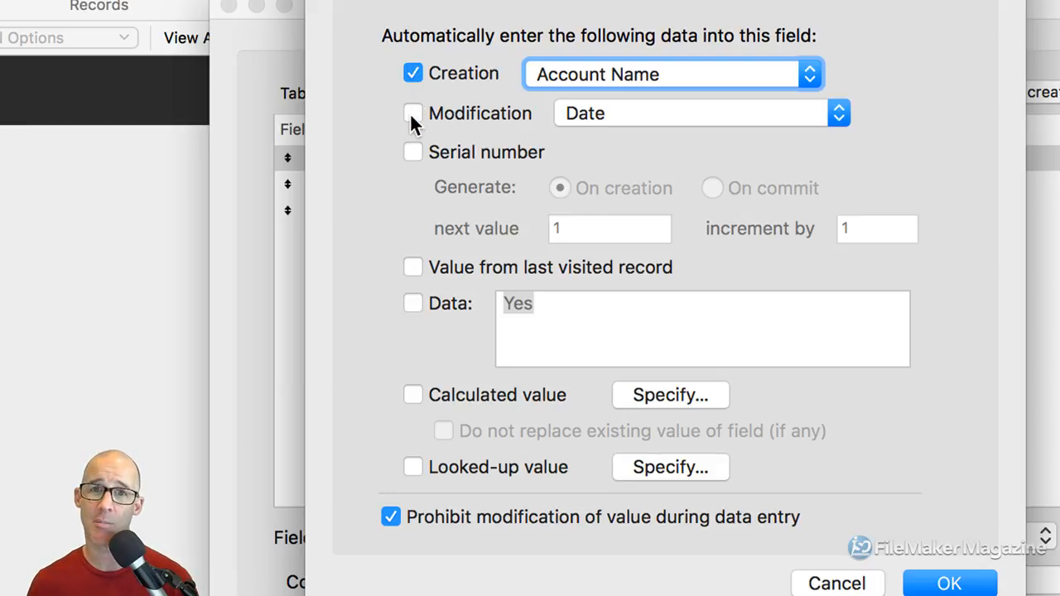
left_click(413, 395)
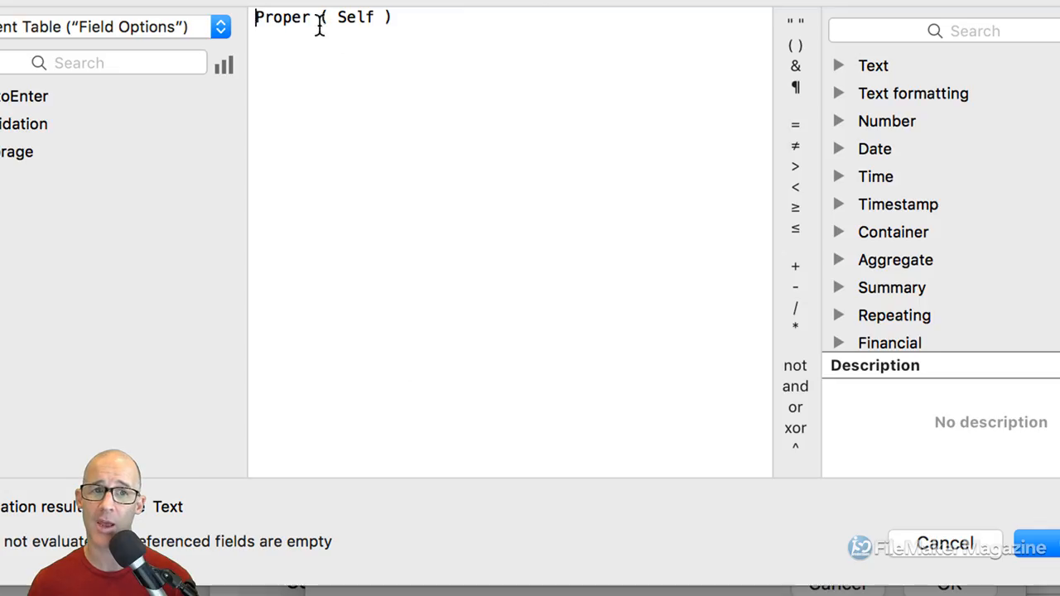
left_click(925, 534)
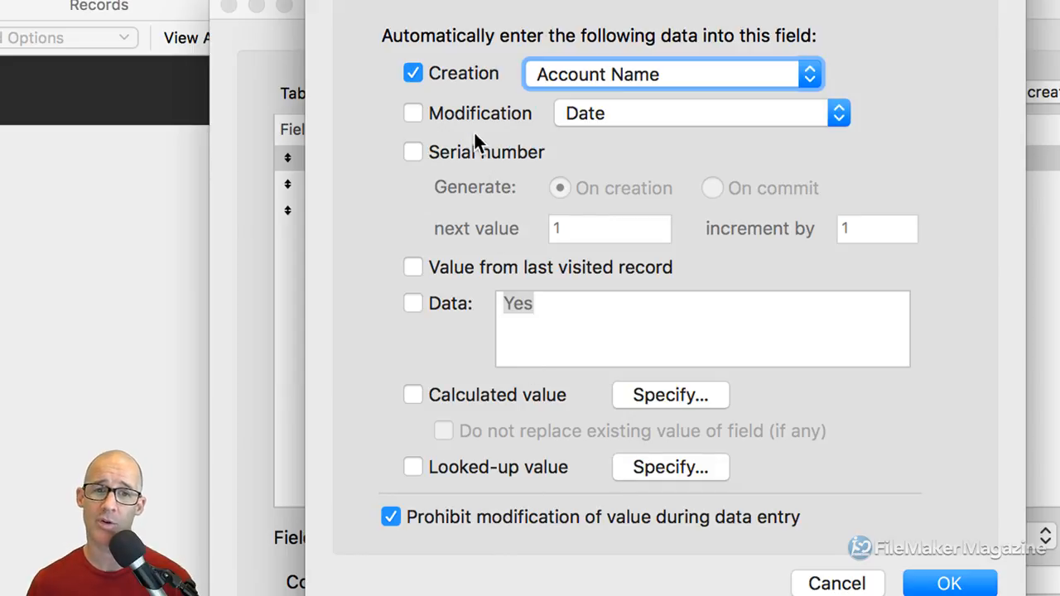
left_click(446, 75)
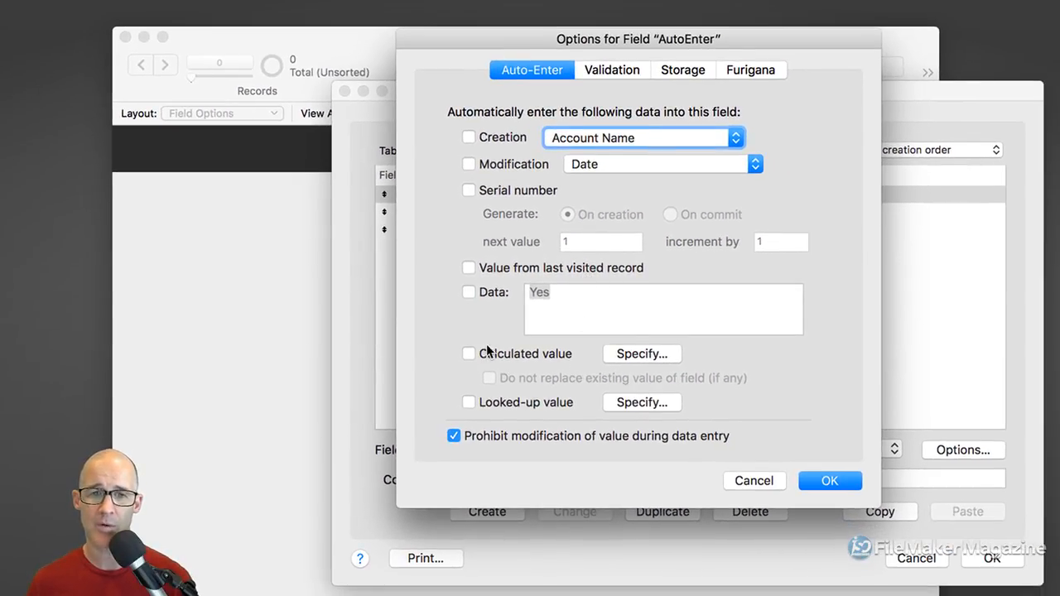
Allow editing again and auto-enter Proper ( Self ) in AutoEnter, then save its options
left_click(454, 435)
left_click(468, 355)
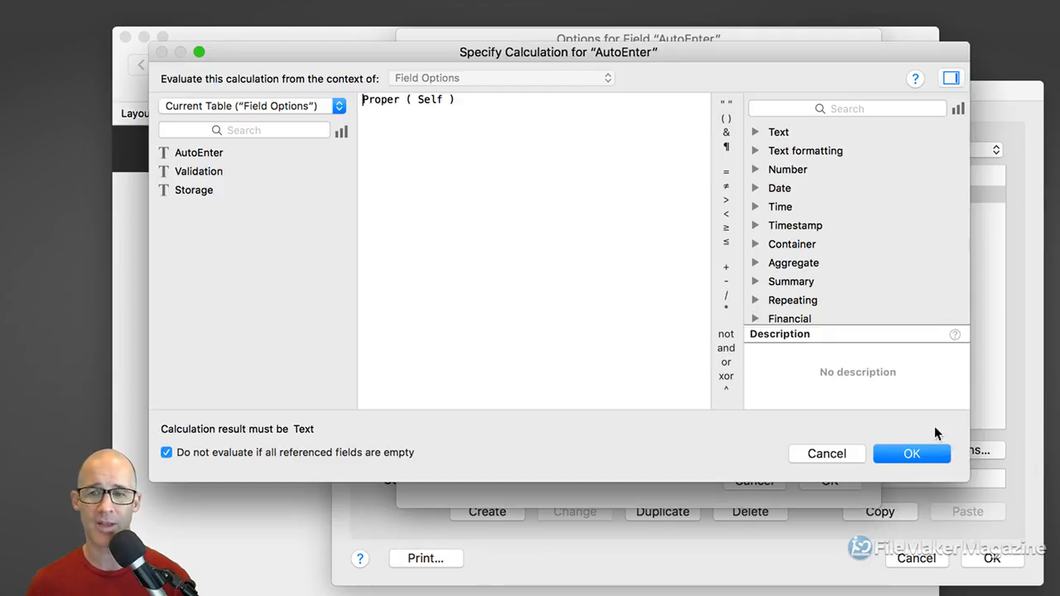
left_click(912, 454)
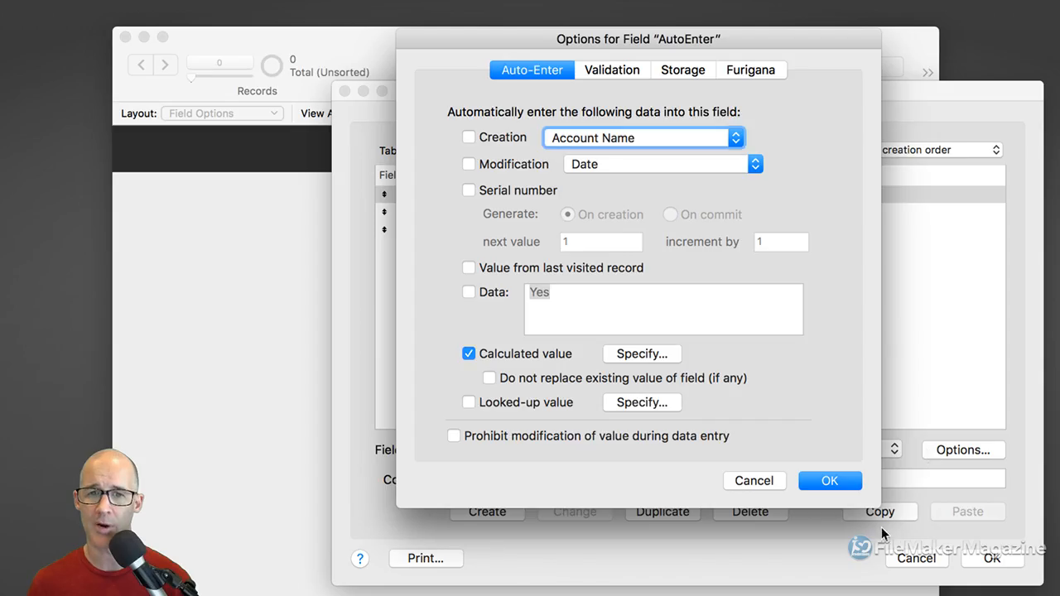
left_click(832, 481)
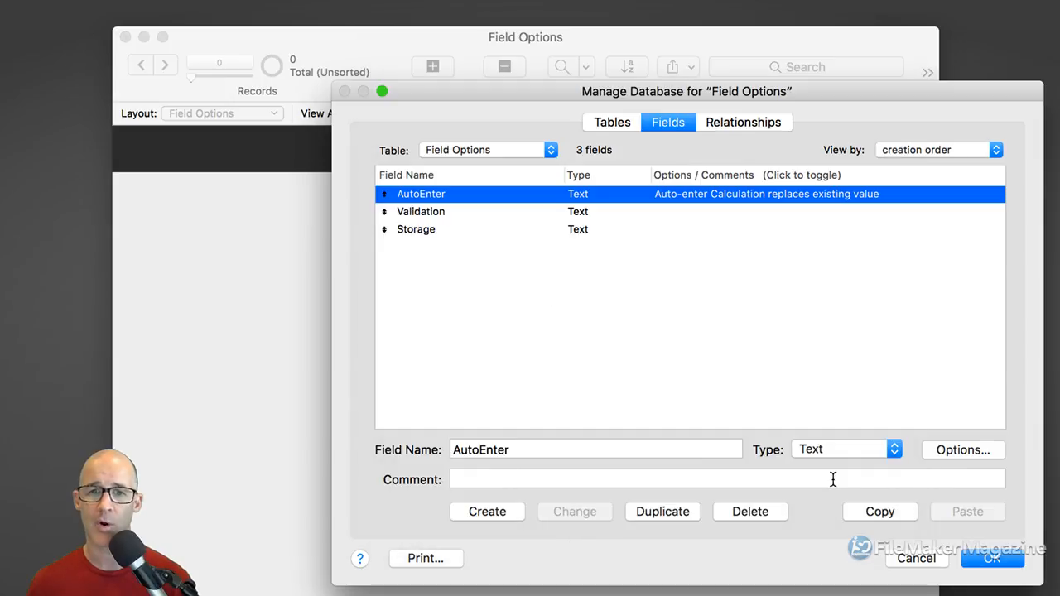
double_click(469, 212)
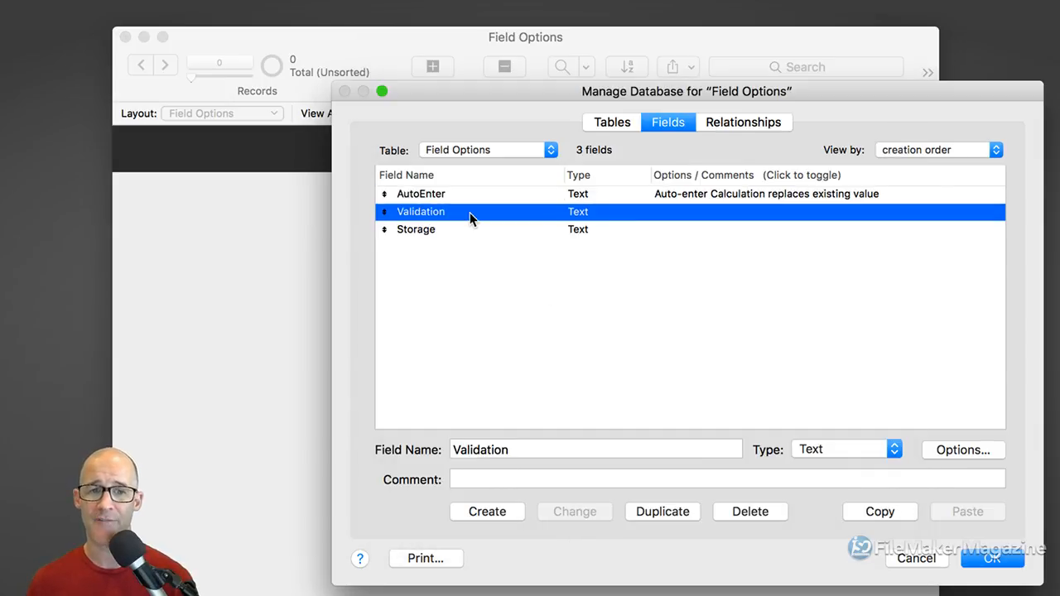
On the Validation tab, try Strict data type Numeric Only, then leave it unchecked
left_click_drag(621, 39, 577, 33)
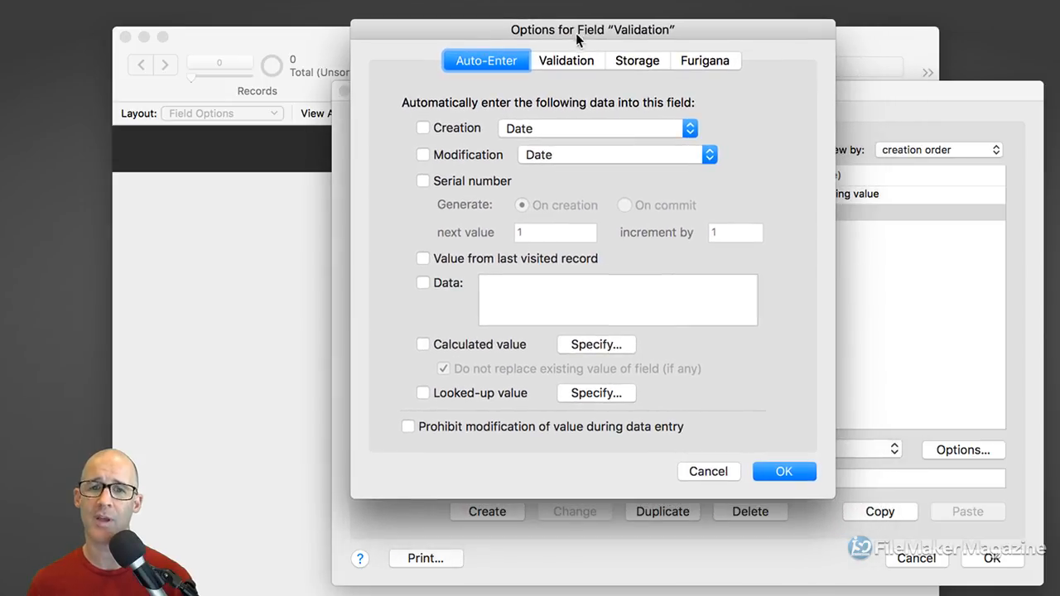
left_click(570, 60)
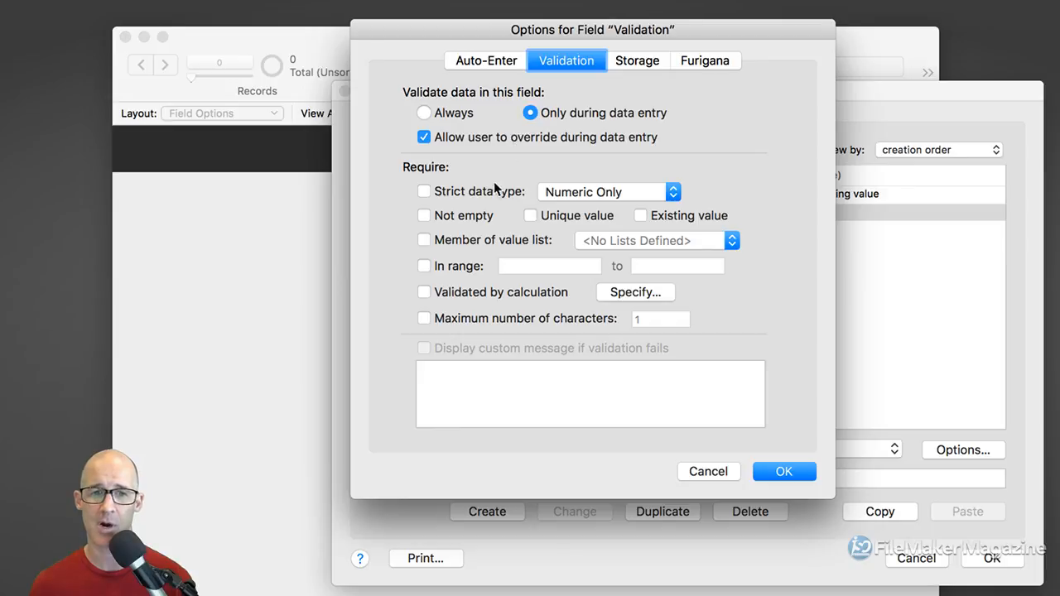
left_click(425, 192)
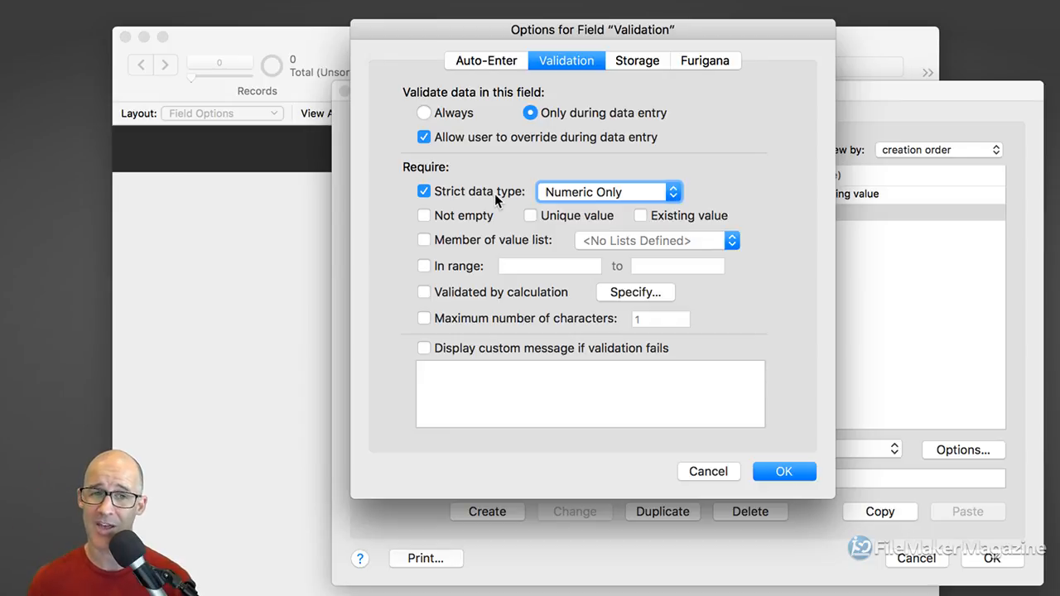
left_click(573, 191)
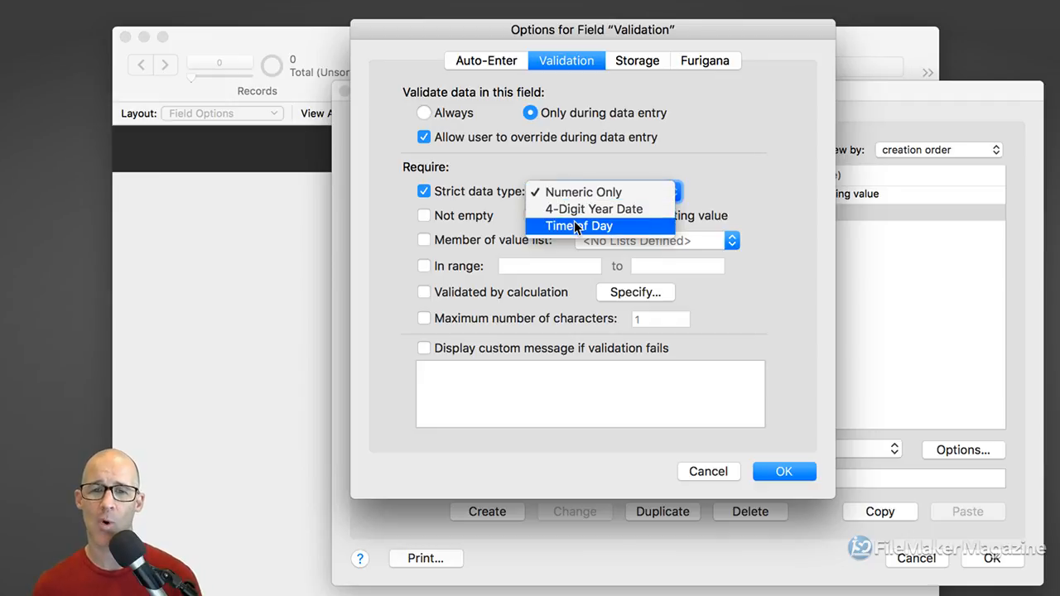
left_click(475, 222)
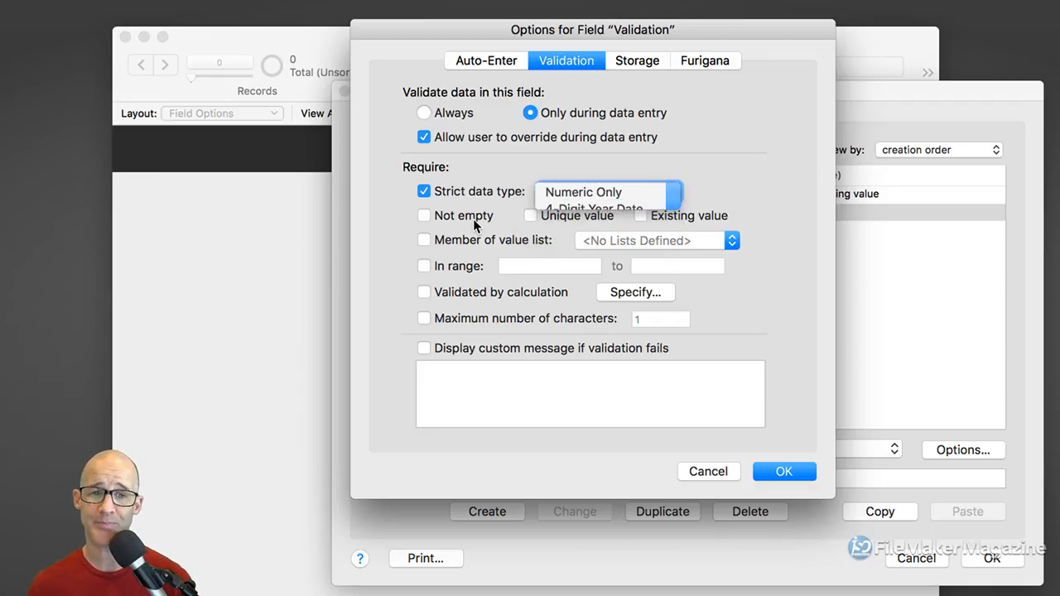
left_click(441, 192)
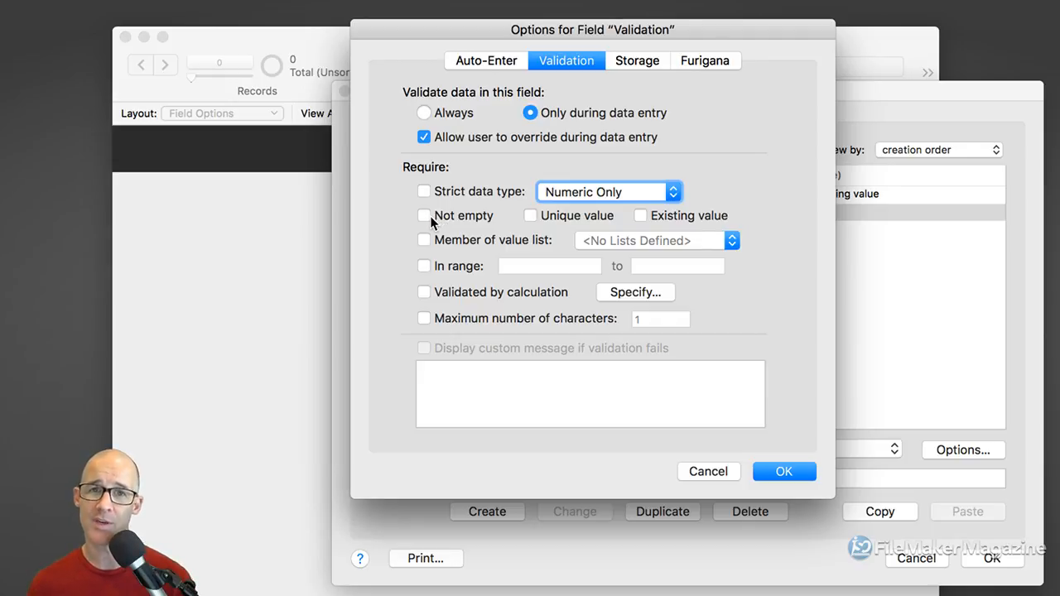
Toggle Not empty, Existing value and Unique value on and off, leaving none required
left_click(426, 217)
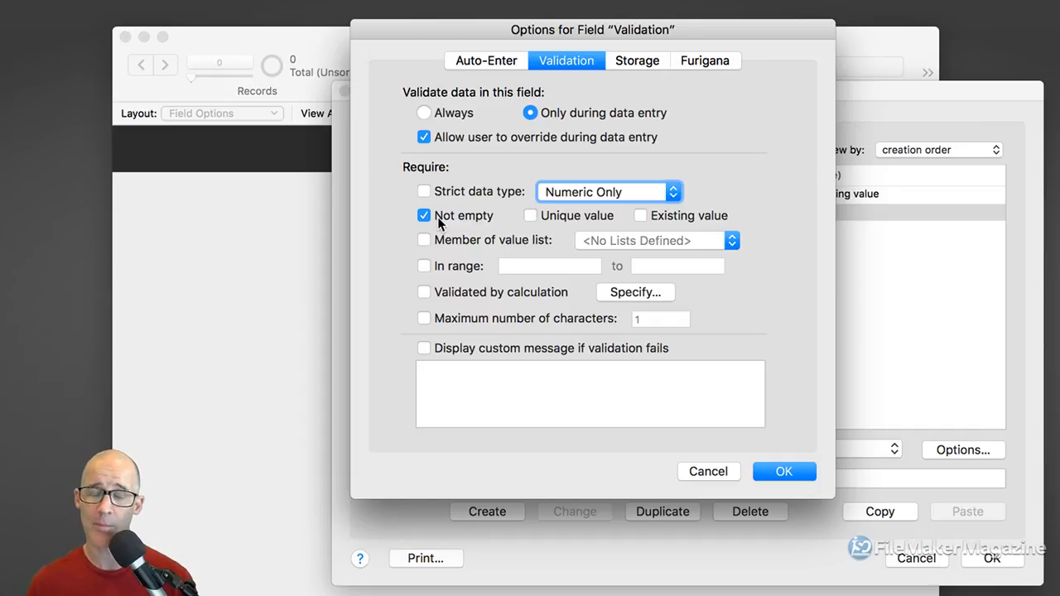
left_click(440, 220)
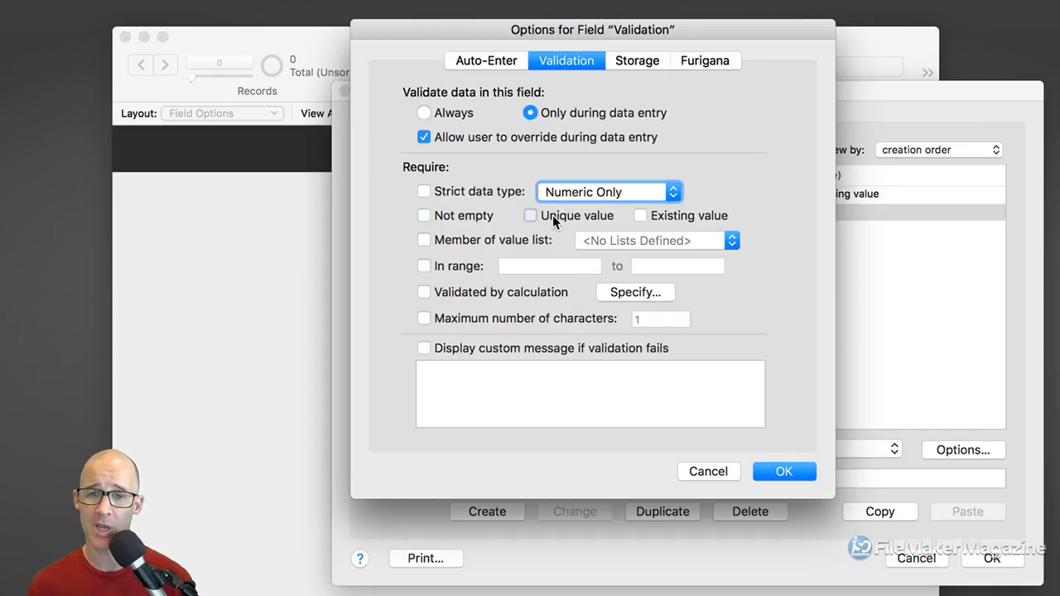
left_click(654, 219)
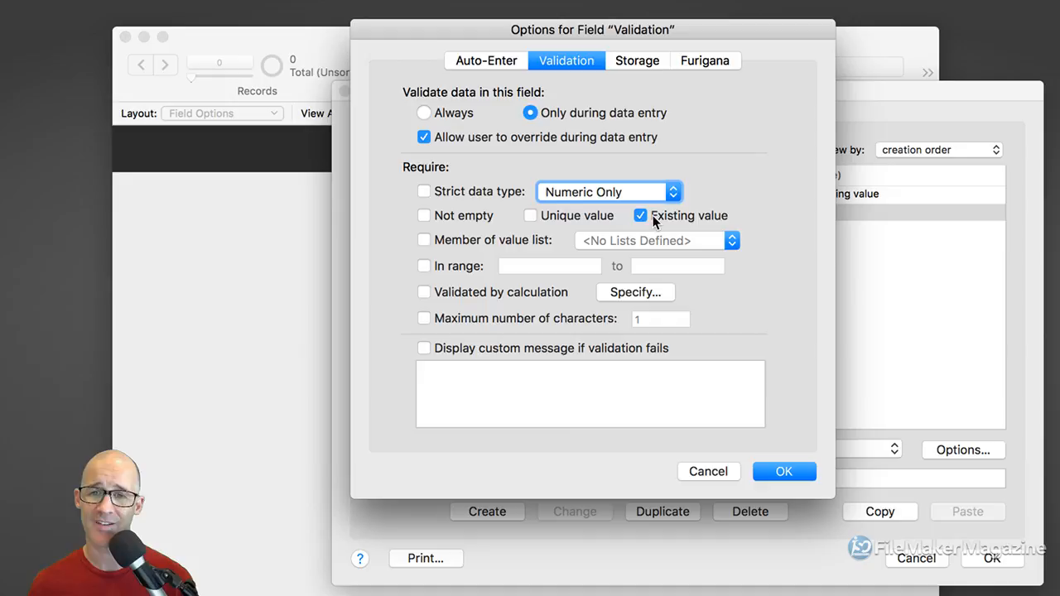
left_click(546, 217)
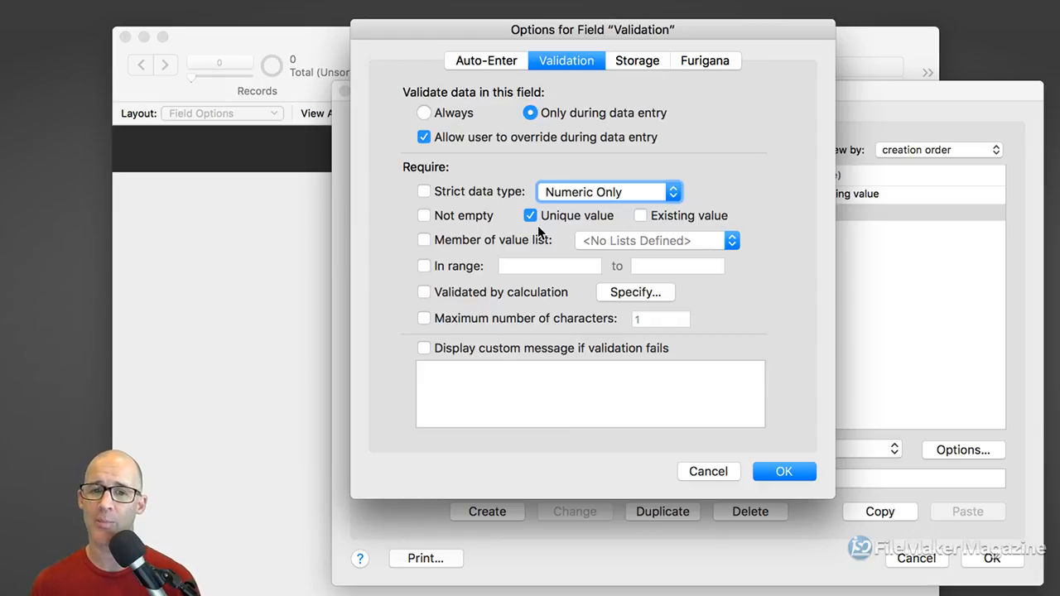
left_click(531, 215)
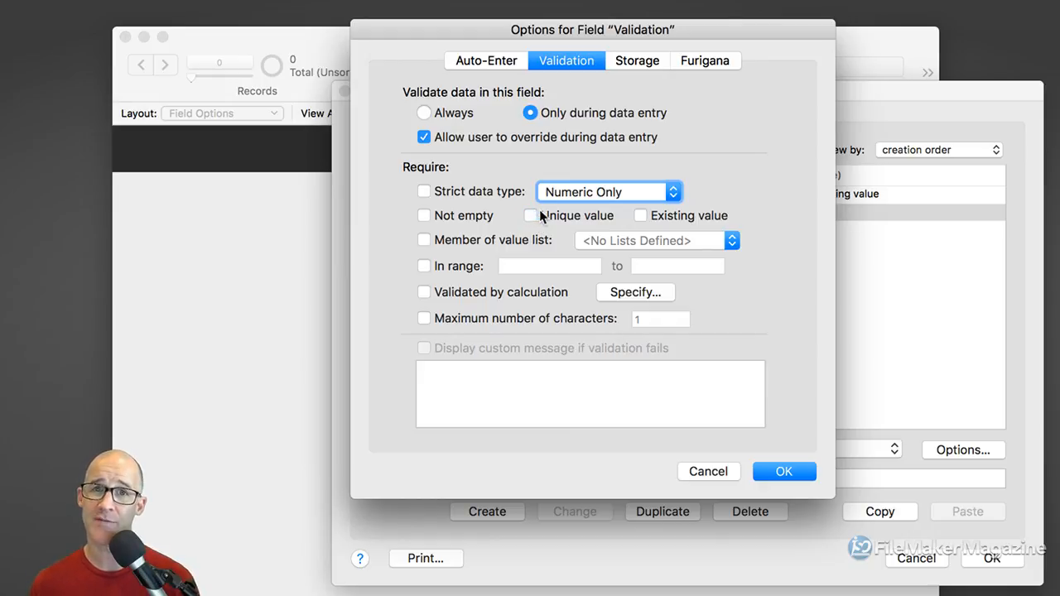
left_click(493, 61)
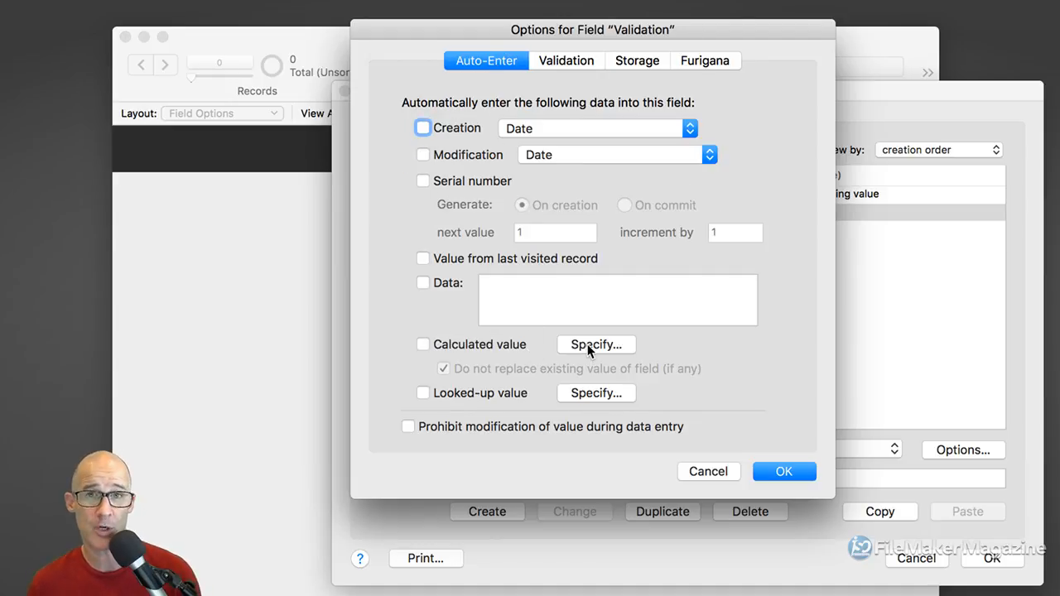
Switch back to the Validation tab of the Validation field's options
left_click(563, 61)
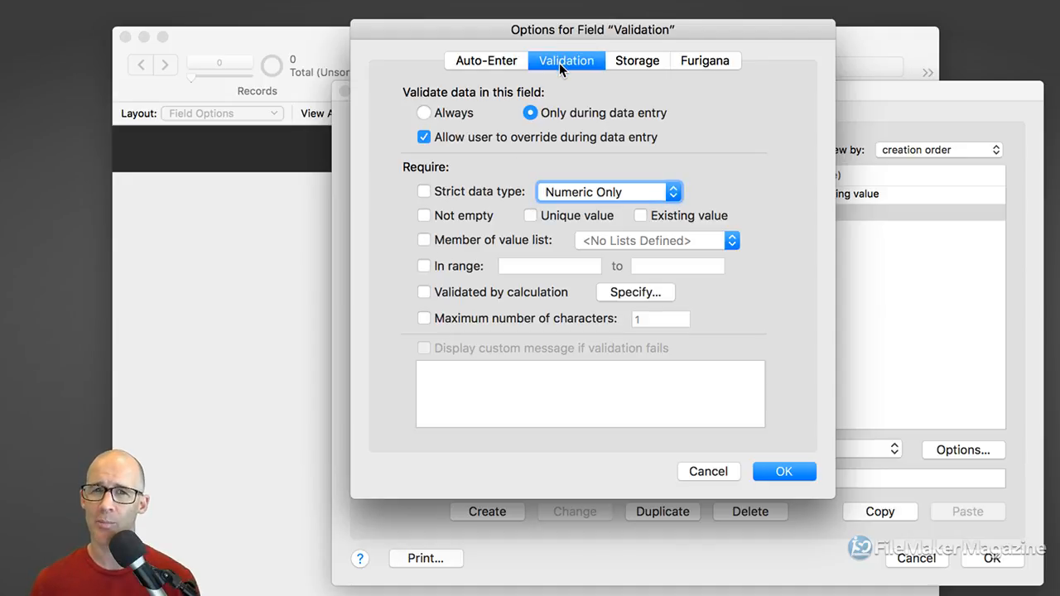
Toggle Unique value and Existing value on and off, leaving both unchecked
left_click(532, 217)
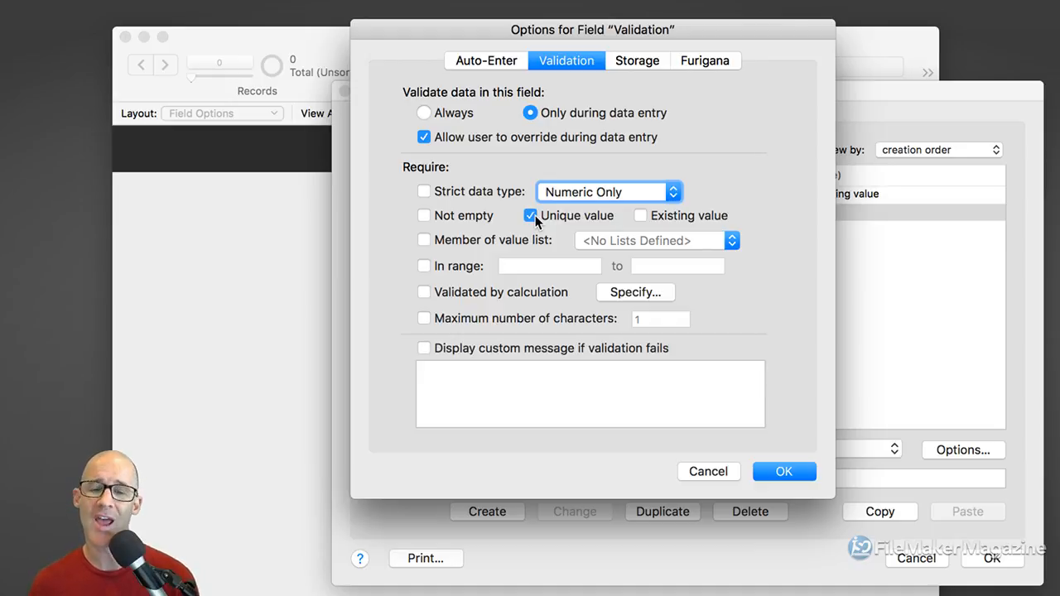
left_click(531, 216)
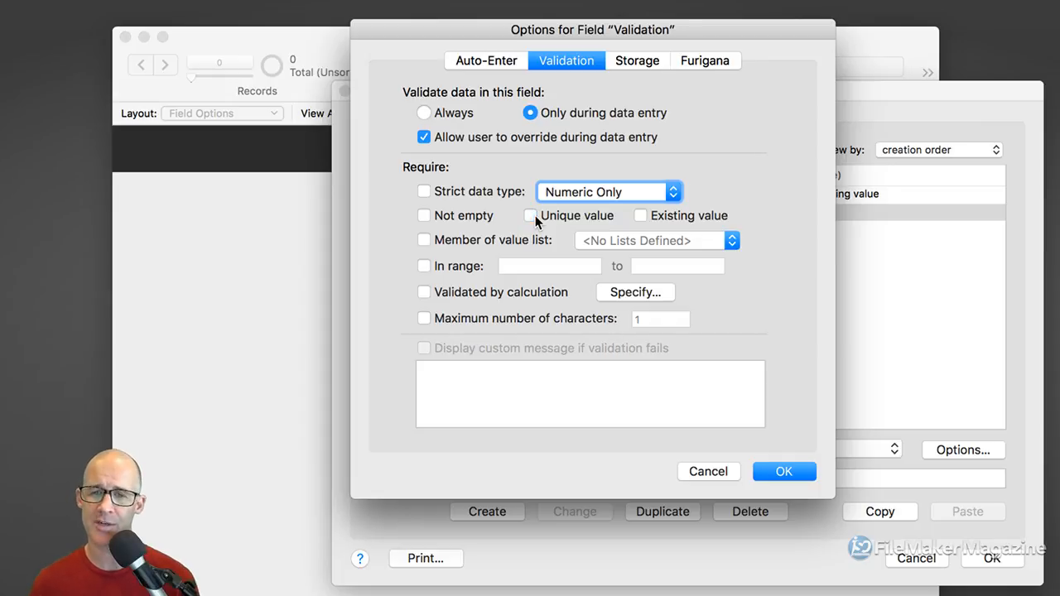
left_click(641, 216)
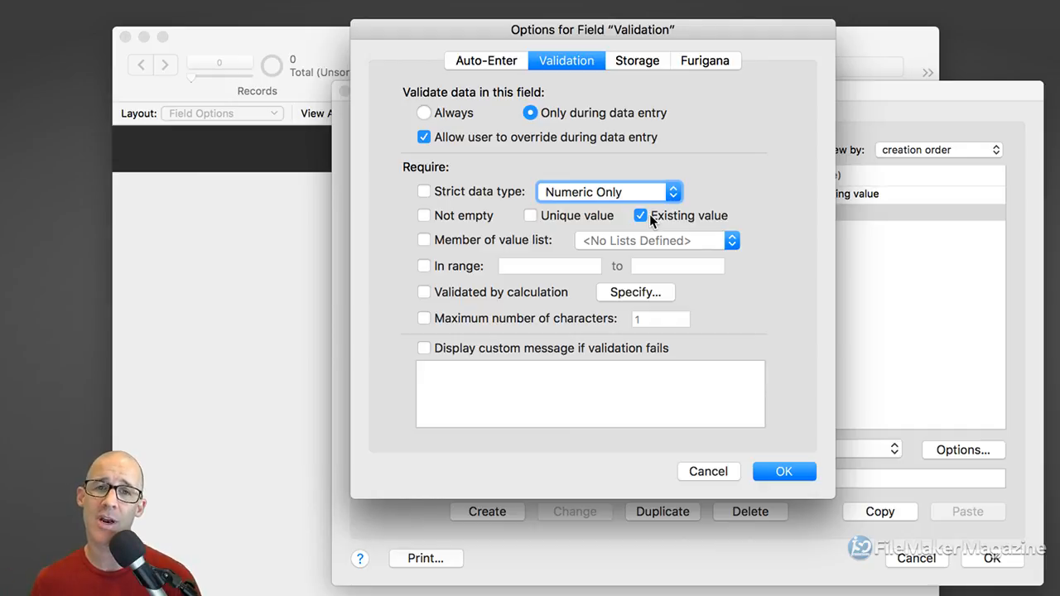
left_click(650, 214)
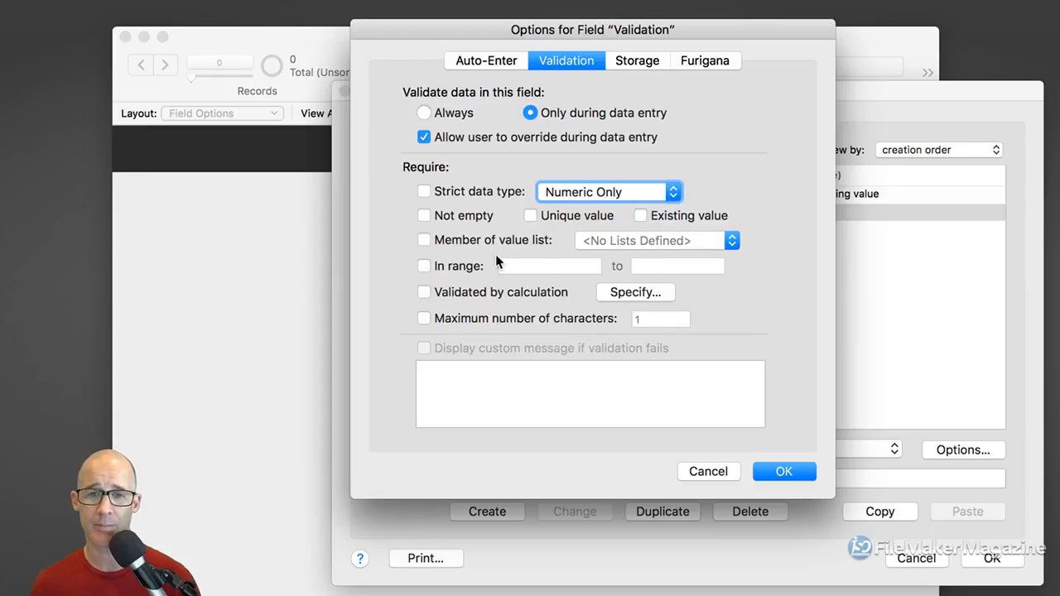
Try Member of value list without choosing a list, then require In range instead
left_click(424, 240)
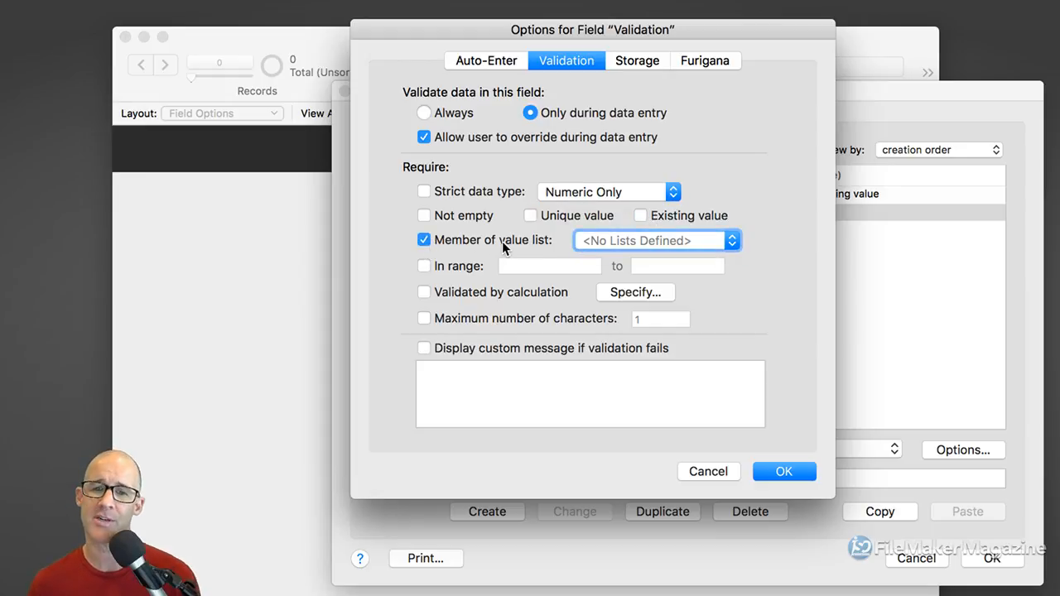
left_click(632, 240)
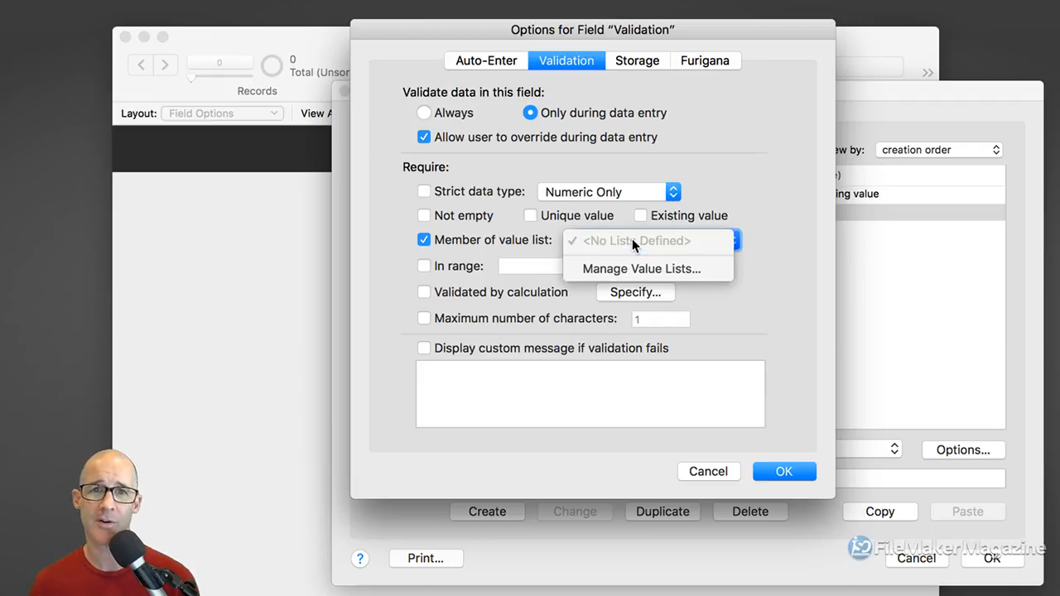
left_click(492, 241)
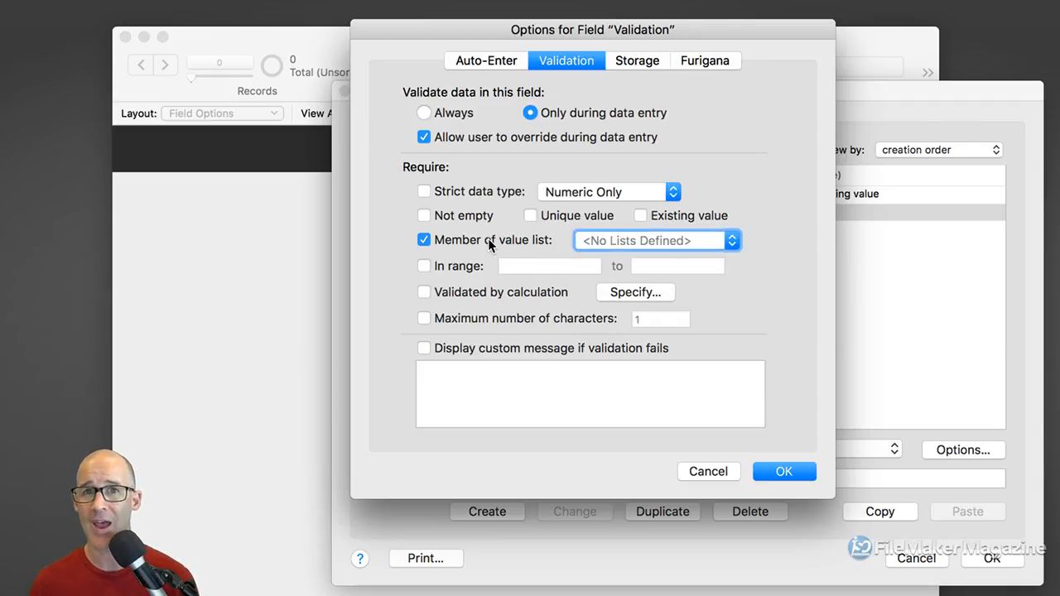
left_click(488, 238)
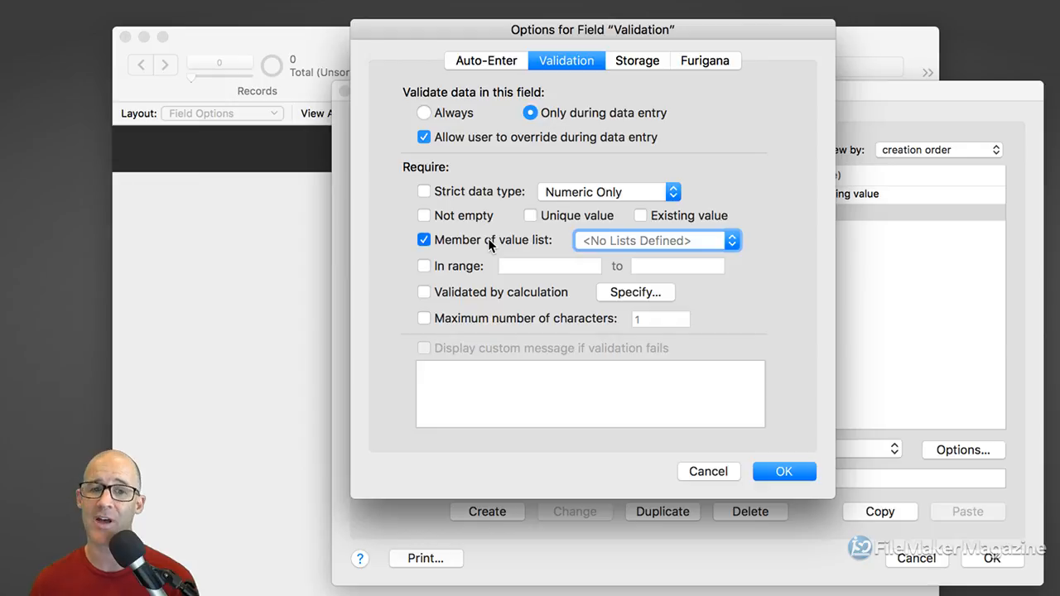
left_click(461, 266)
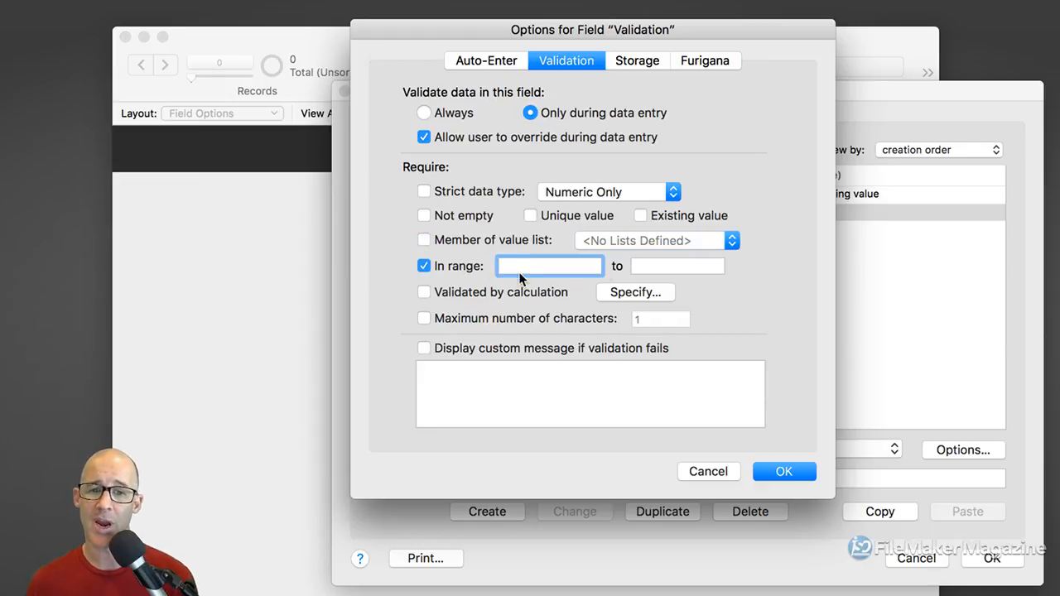
Enter the range limits 1 to 100, then leave In range unchecked after toggling it
type("1")
left_click(673, 266)
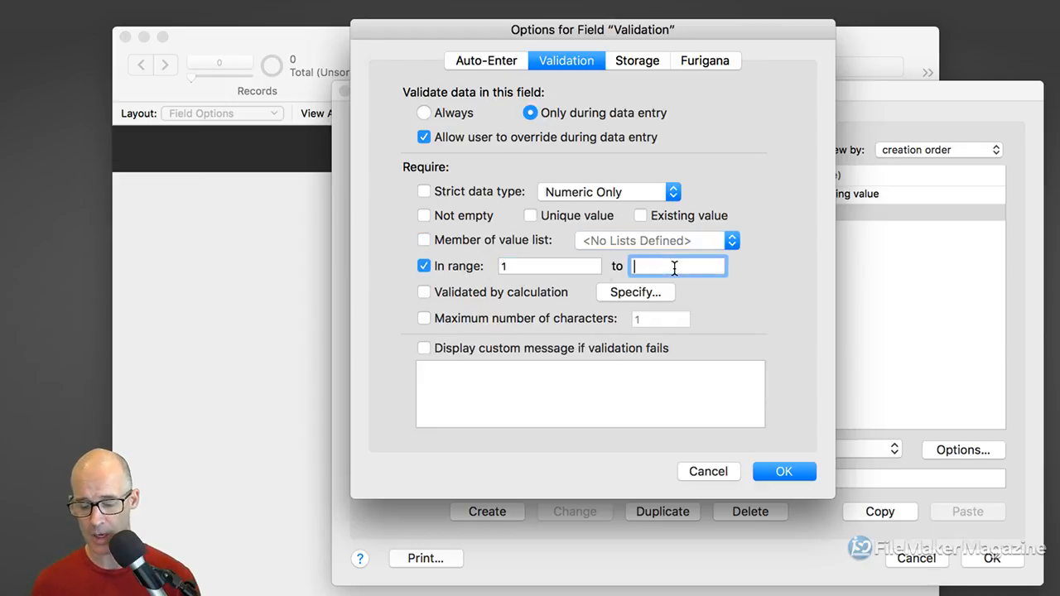
type("100")
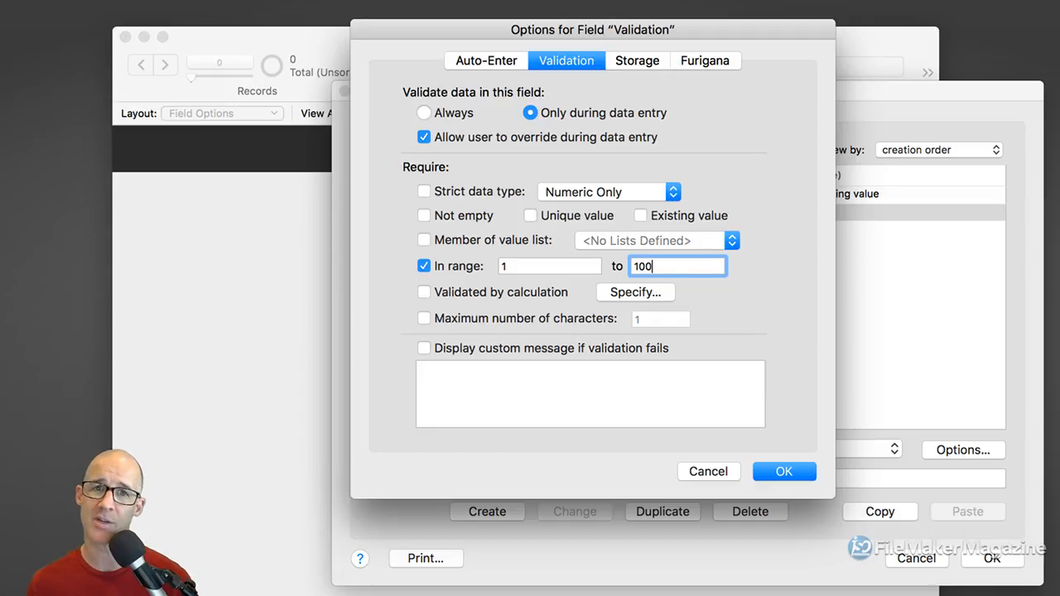
left_click(442, 268)
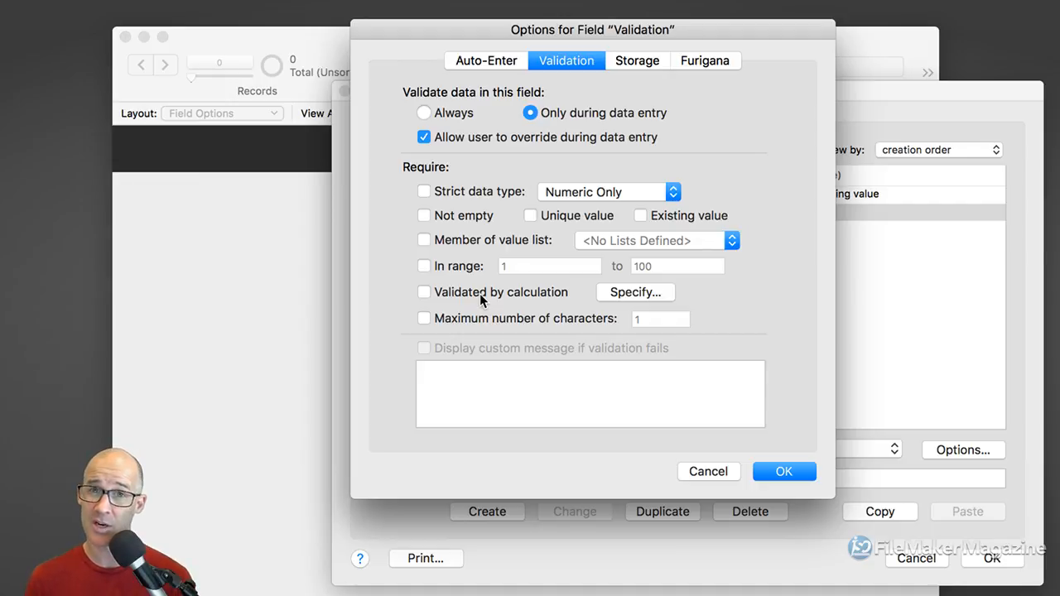
left_click(423, 265)
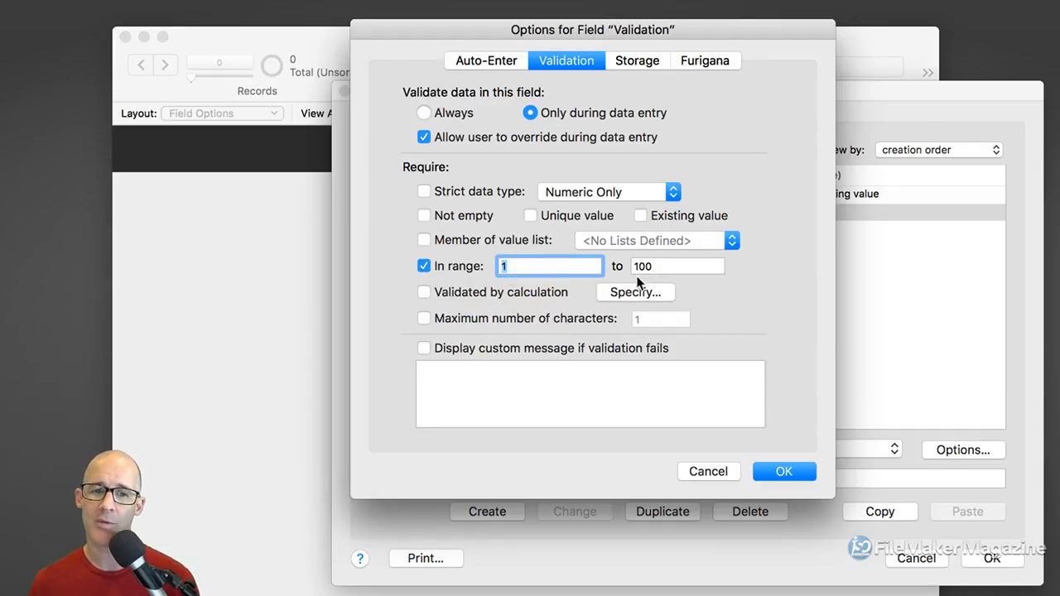
left_click(427, 268)
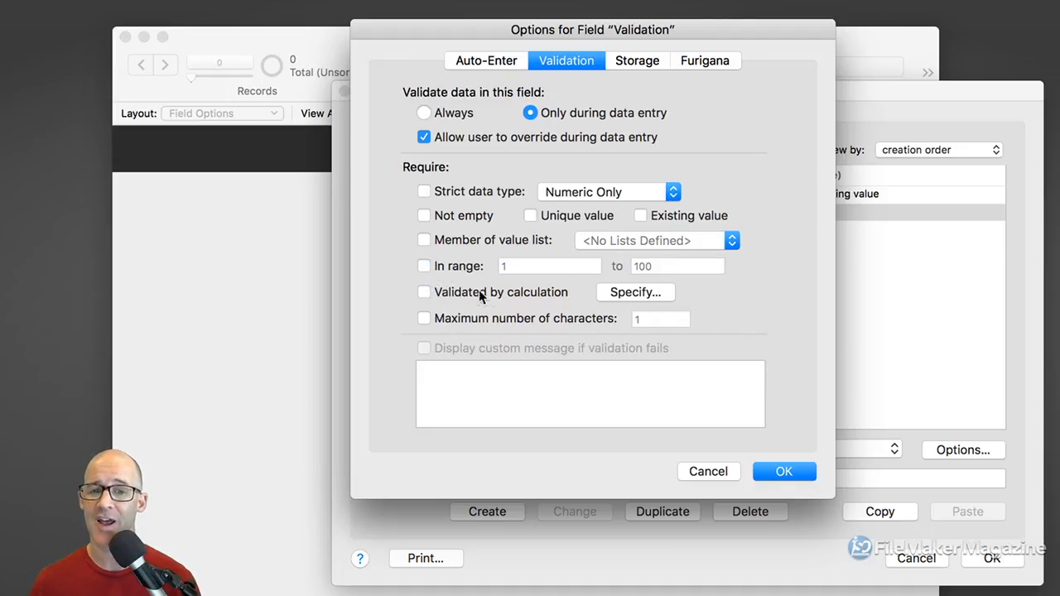
Add Validated by calculation with the formula self = "Hello World"
left_click(424, 292)
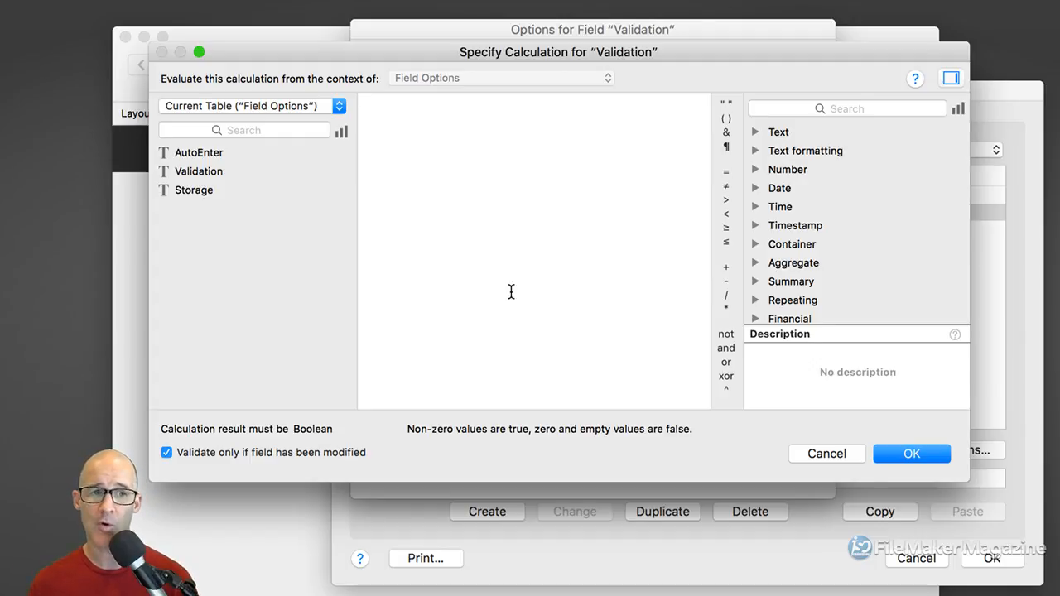
type("self")
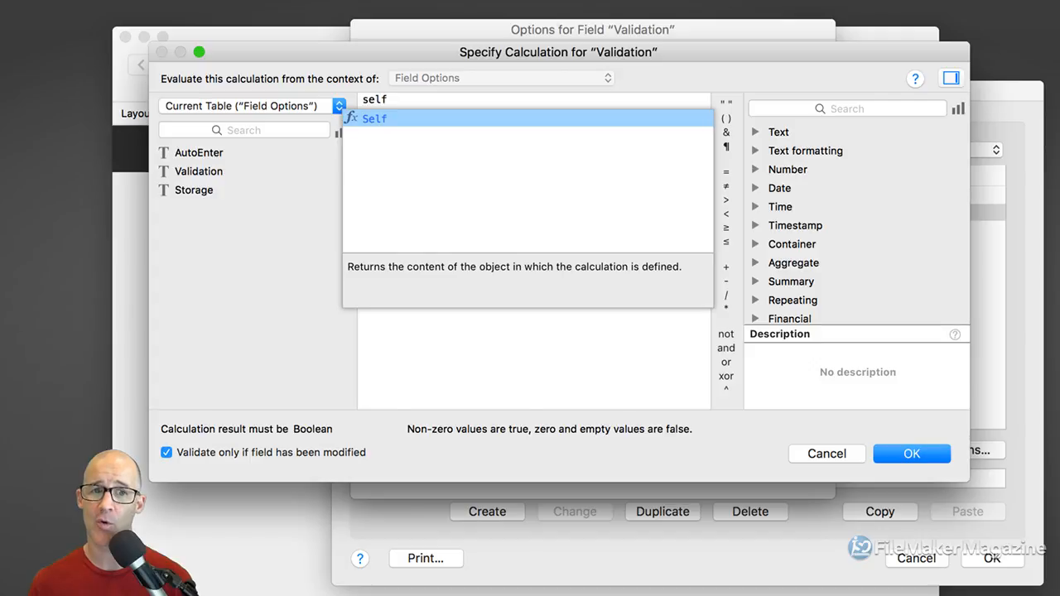
type(" = \"Hel")
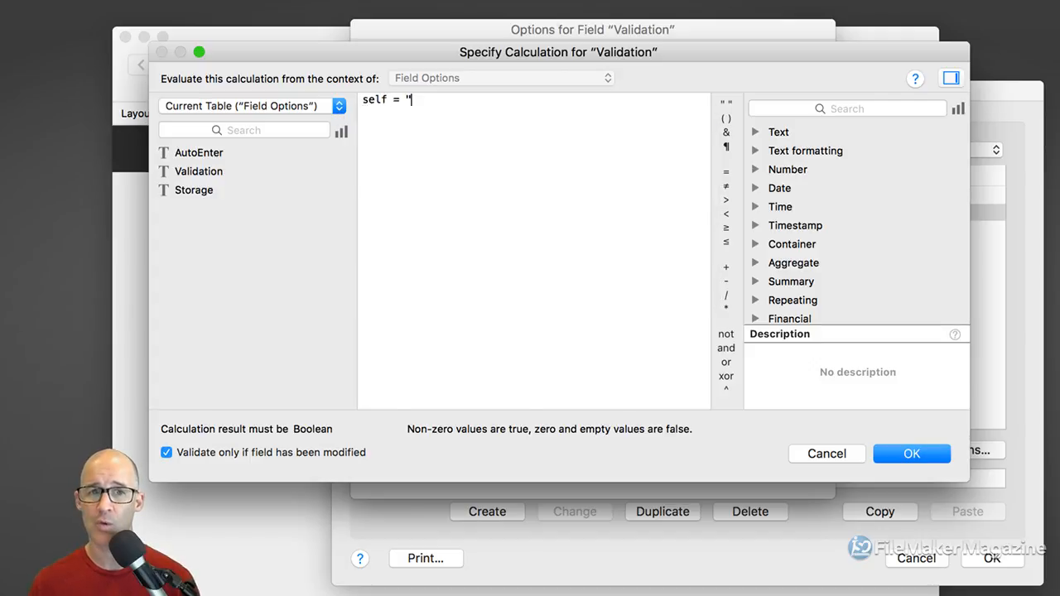
type("lo")
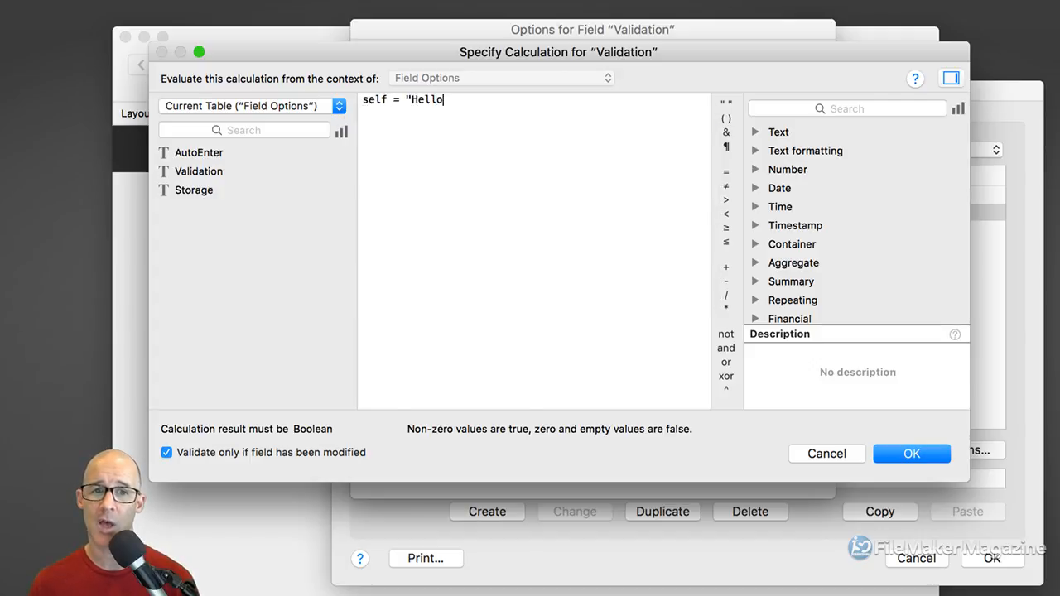
type(" World\"")
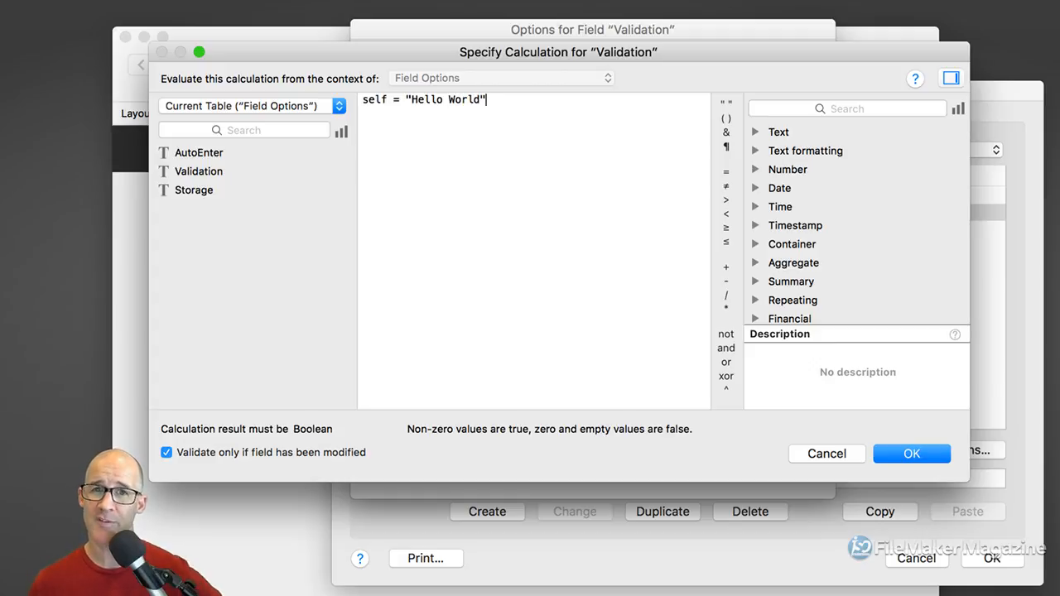
double_click(368, 101)
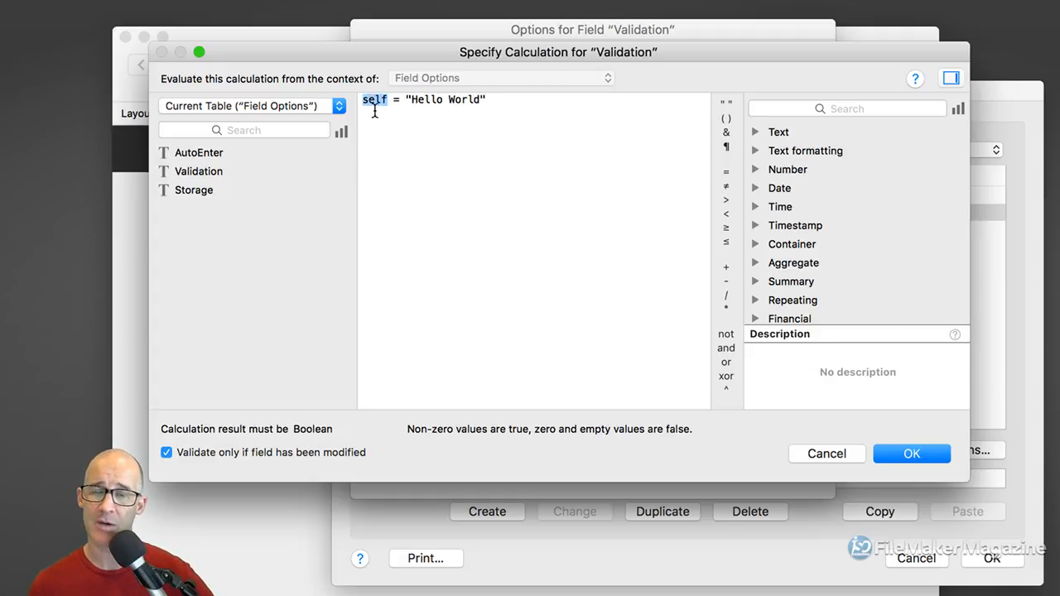
left_click_drag(386, 100, 360, 100)
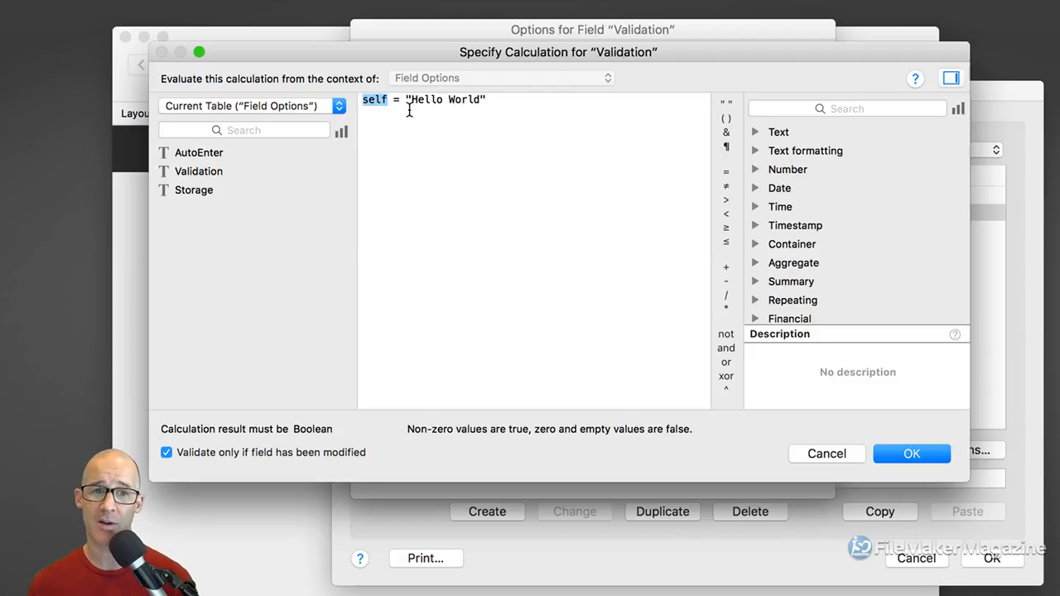
double_click(381, 102)
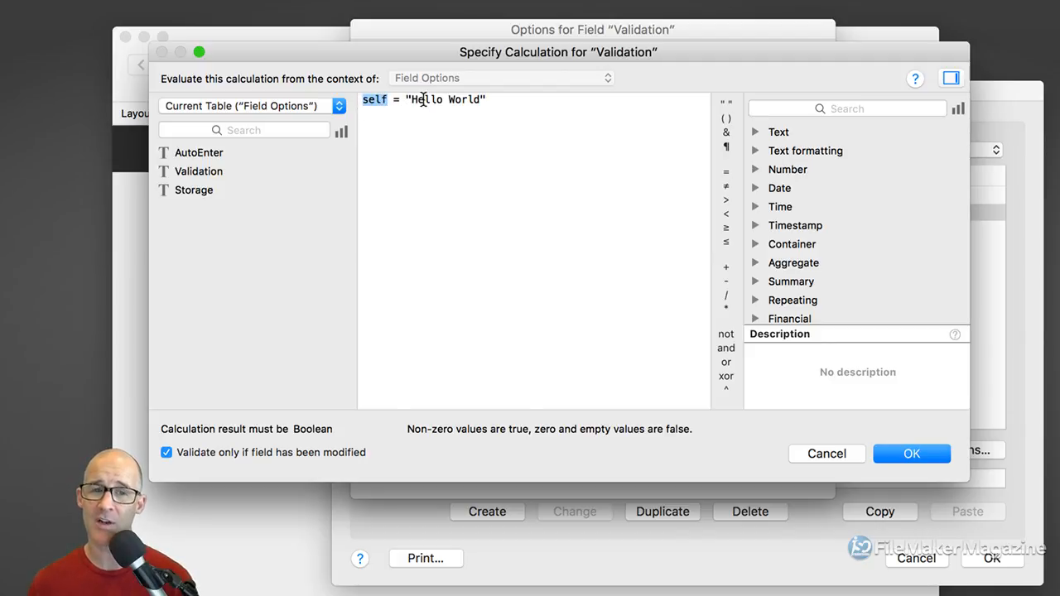
left_click_drag(417, 100, 454, 100)
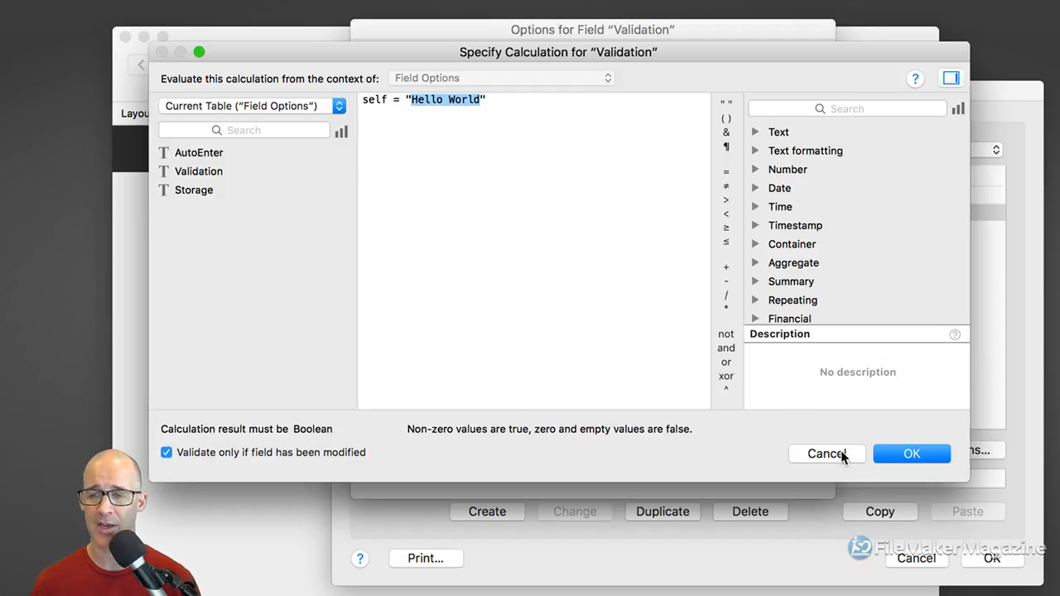
left_click(883, 456)
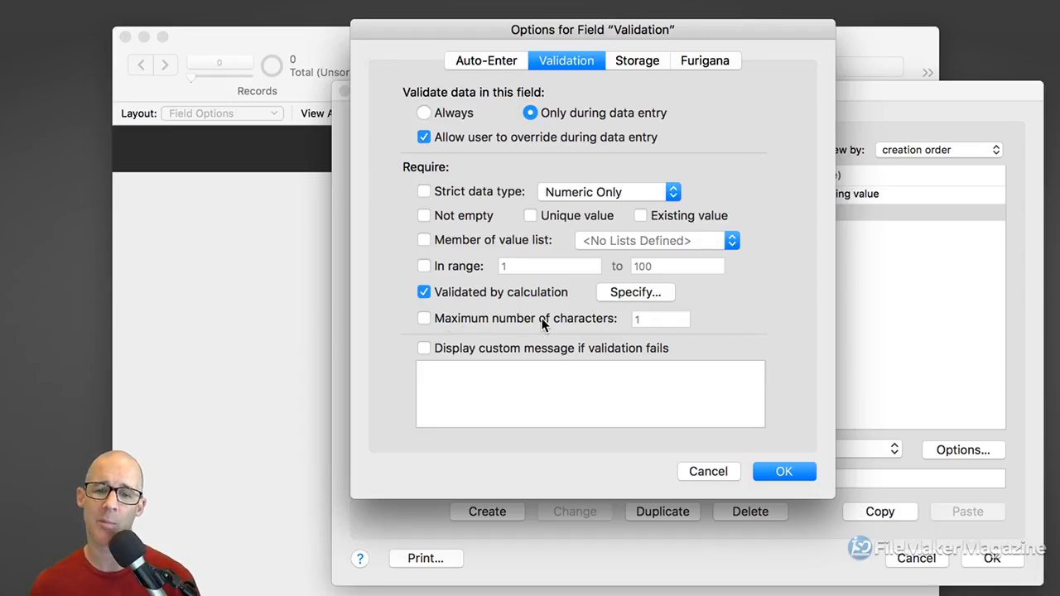
Enable the custom failure message "Sorry, you can only have "Hello World" in this field."
left_click(446, 351)
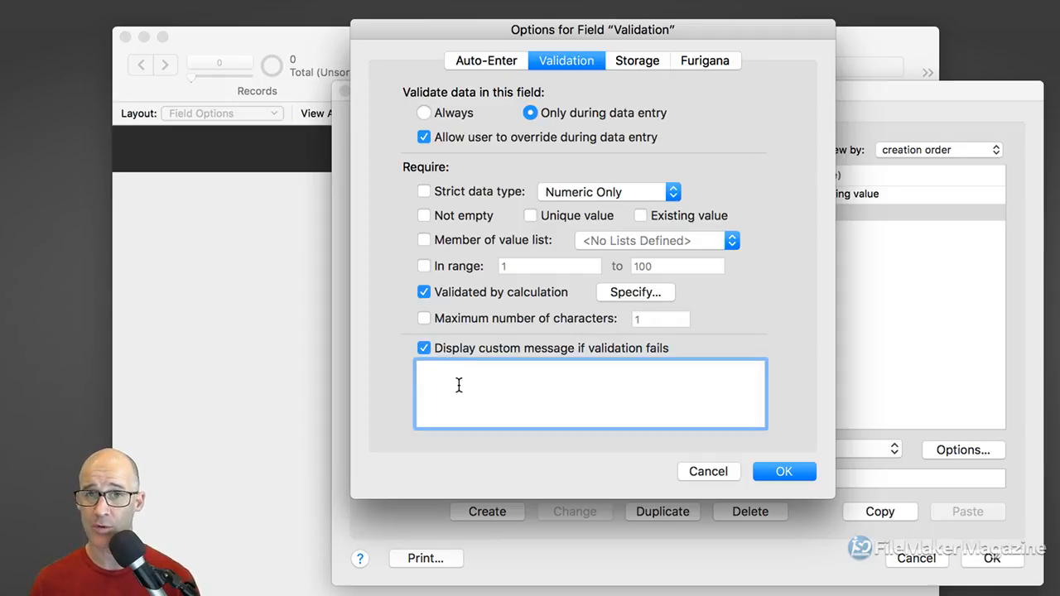
type("Sorry")
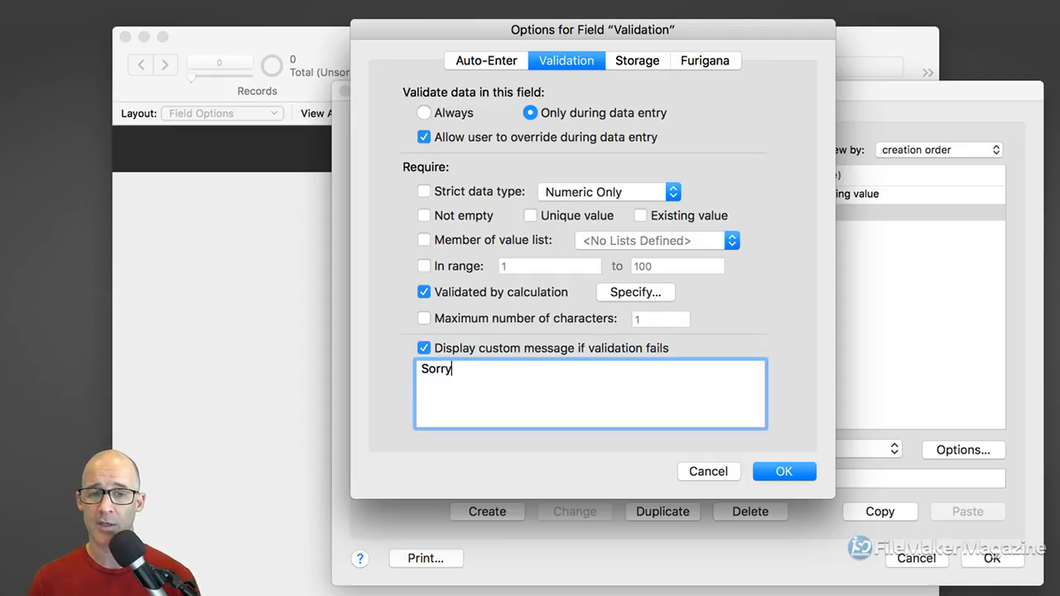
type(", you can")
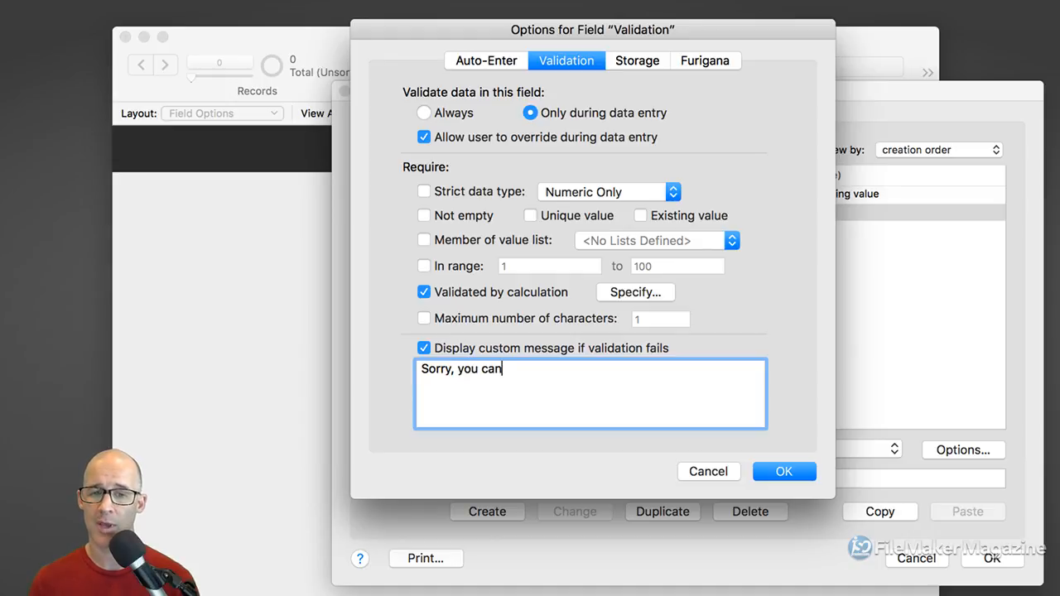
type(" only have \"H")
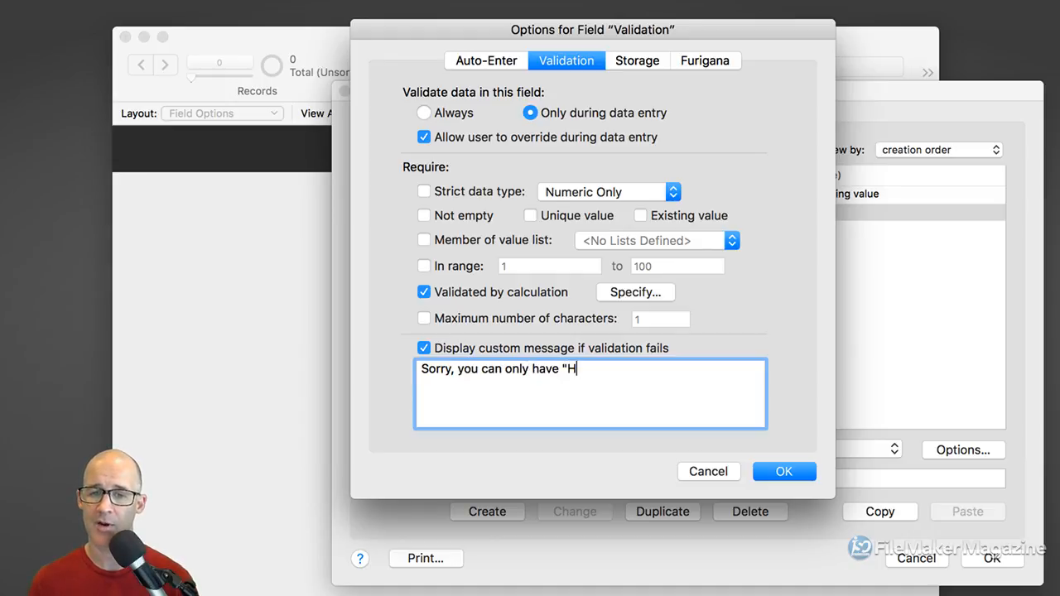
type("ello Worl")
key("BackSpace")
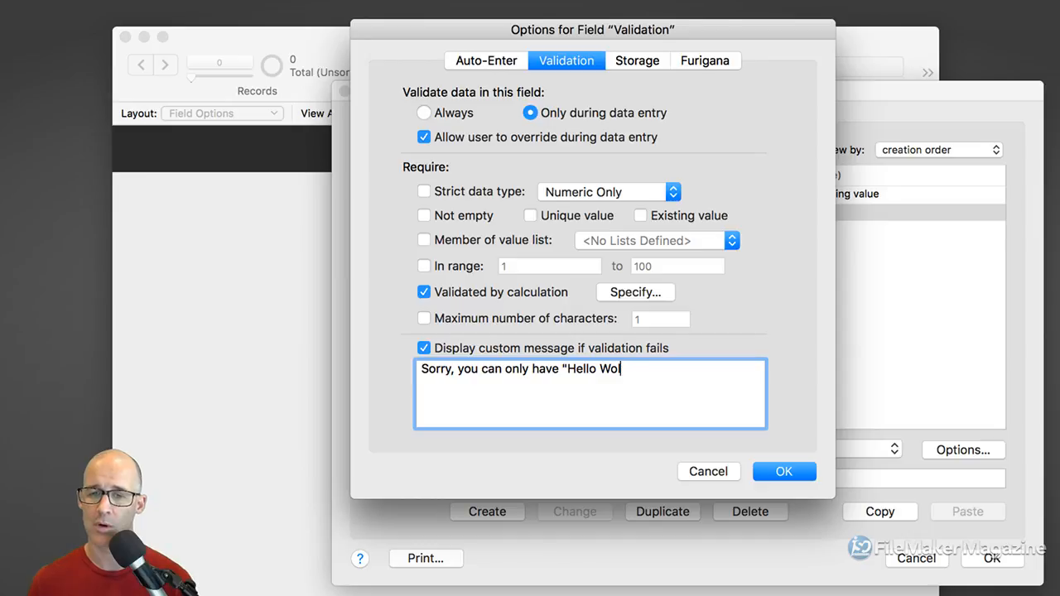
type("rld\" in")
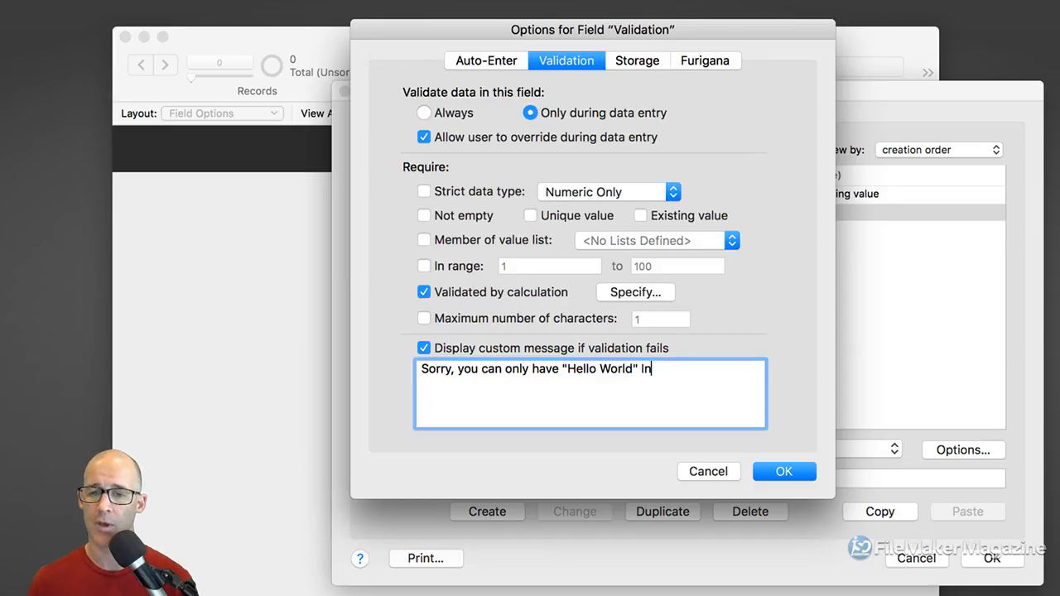
key("BackSpace")
key("BackSpace")
type("in this filed.")
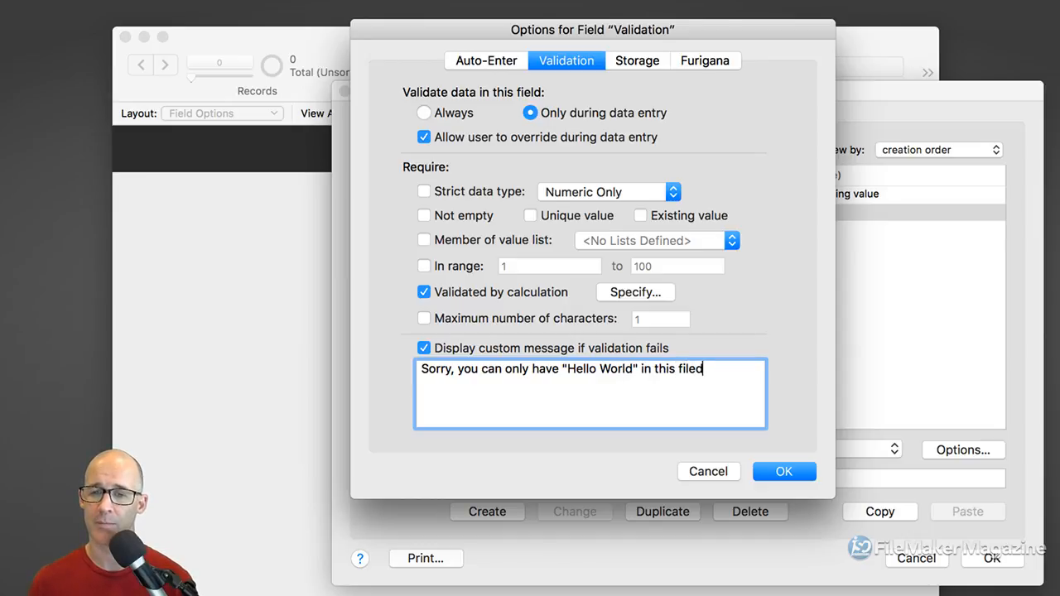
key("BackSpace")
key("BackSpace")
key("BackSpace")
key("BackSpace")
type("eld.")
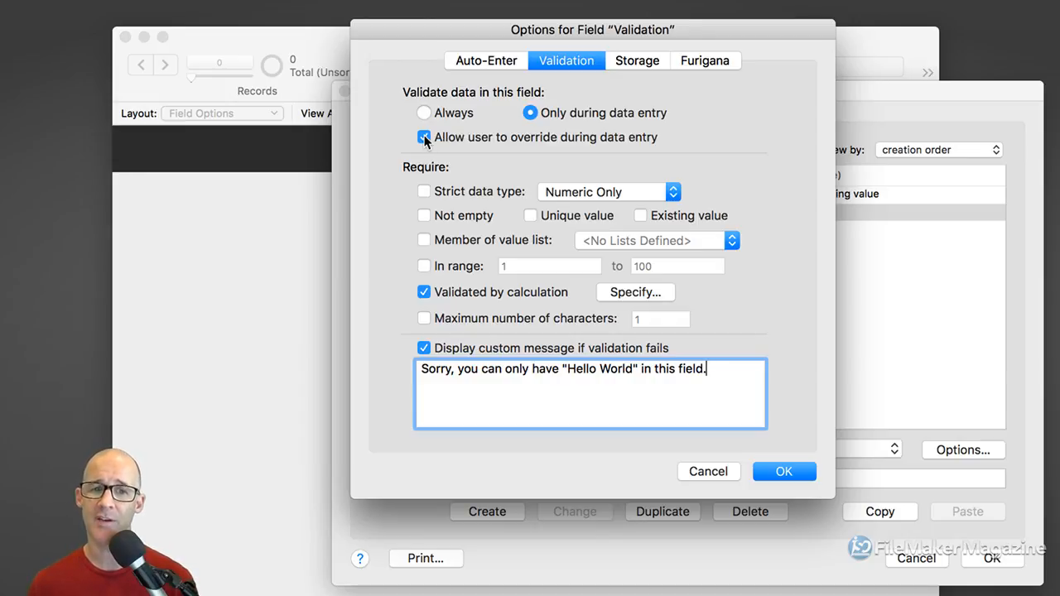
Leave user override unchecked for the Validation field and review the custom 'Hello World' failure message
left_click(477, 141)
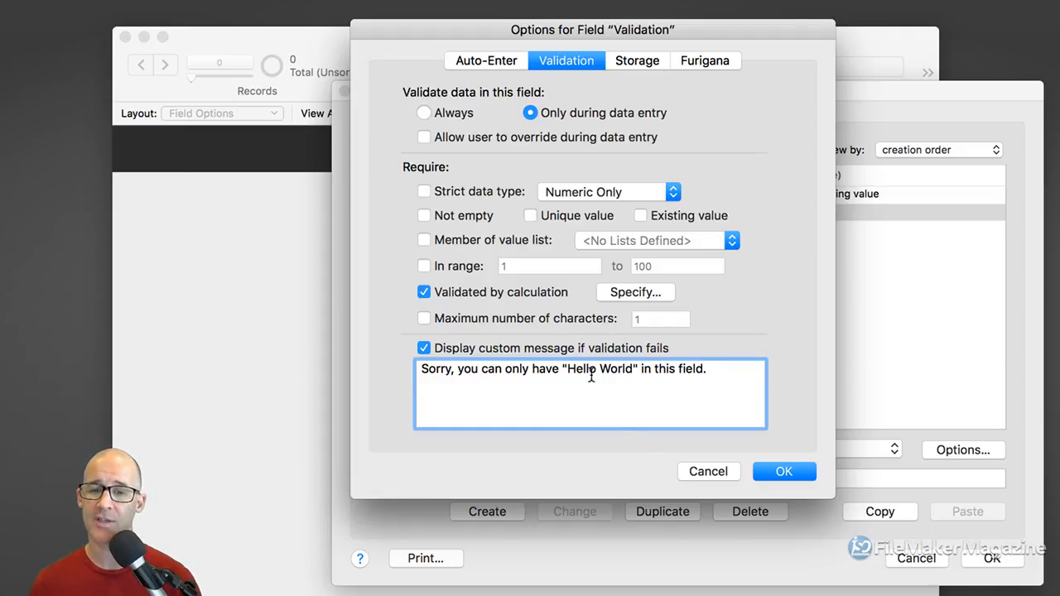
left_click_drag(591, 370, 604, 373)
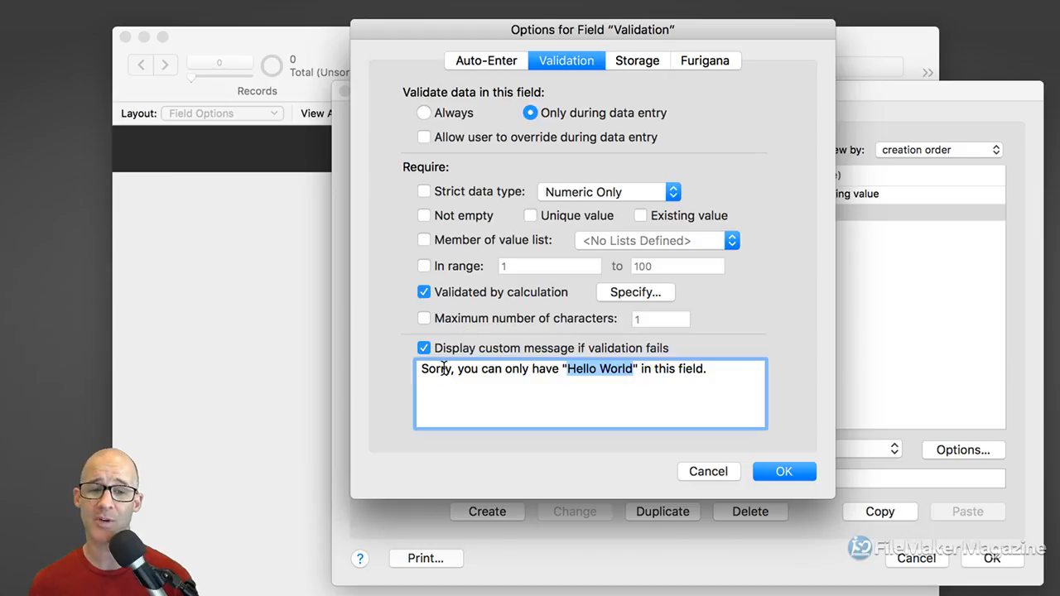
left_click_drag(439, 374, 485, 372)
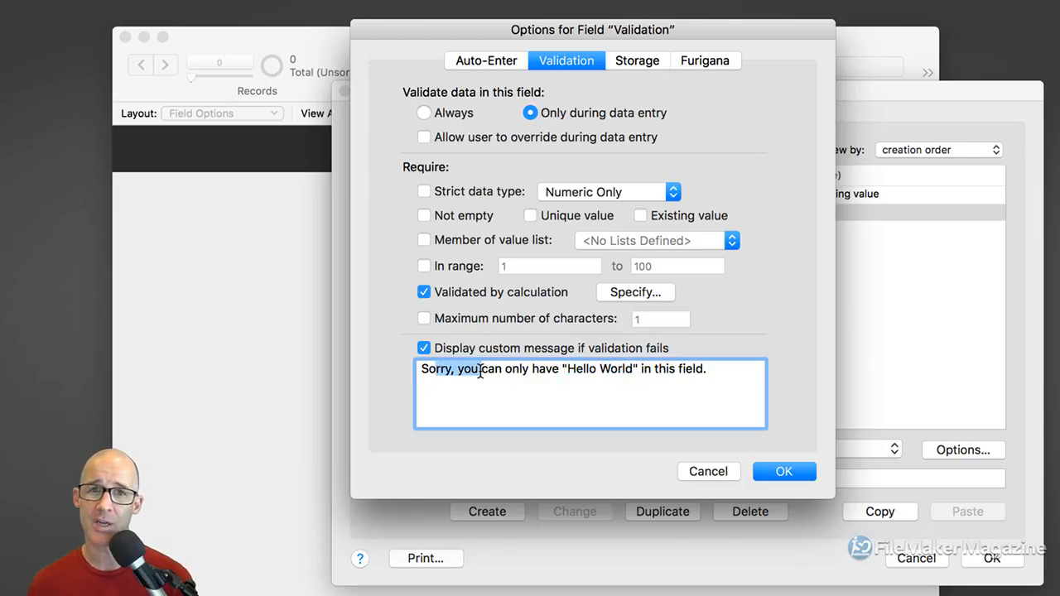
double_click(440, 372)
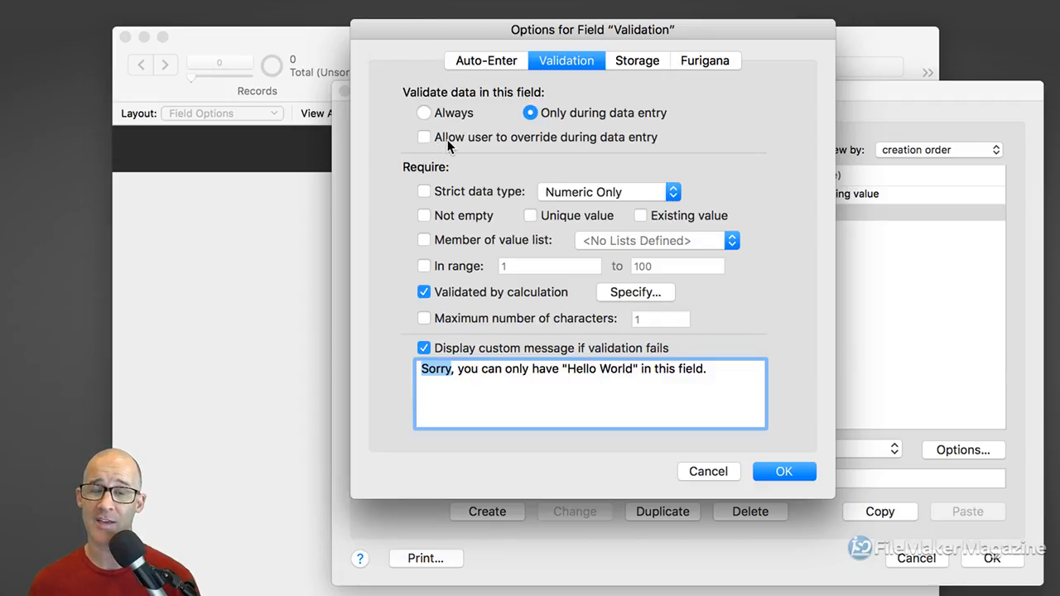
left_click(425, 138)
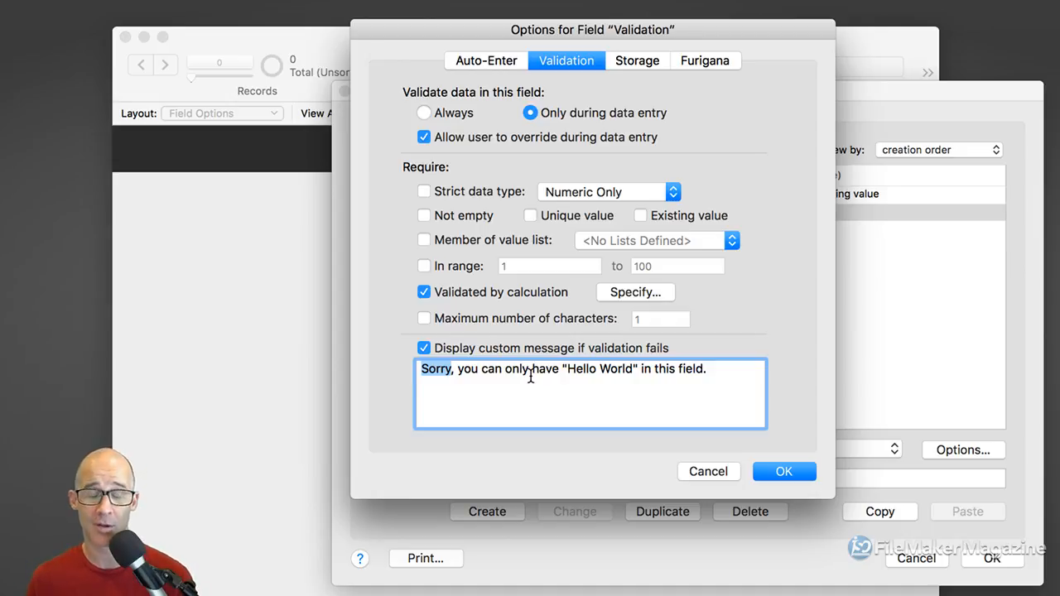
left_click(442, 141)
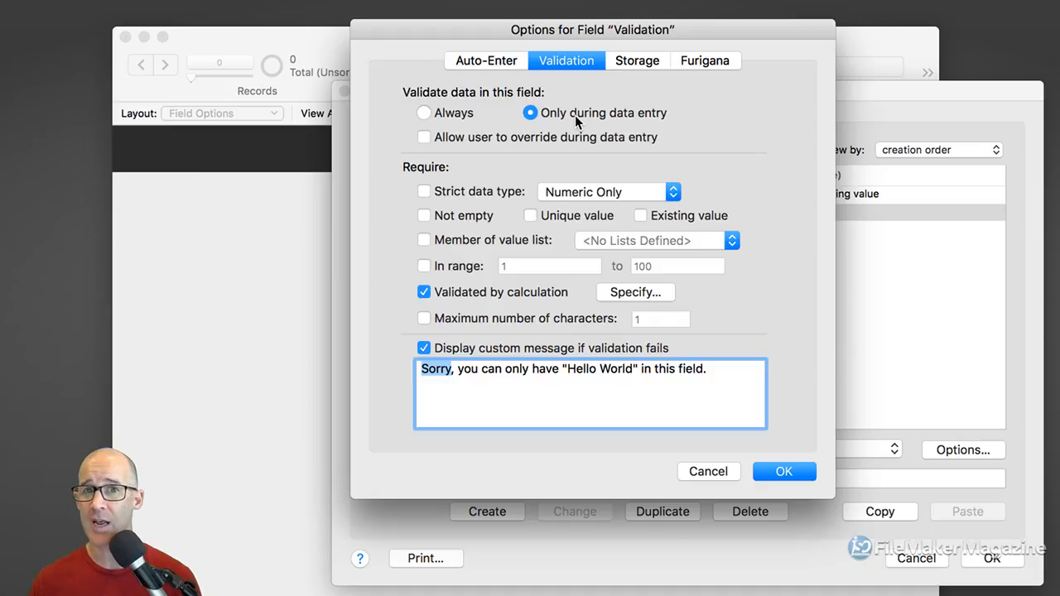
Set the Validation field to validate Always and check its Storage tab
left_click_drag(568, 369, 615, 370)
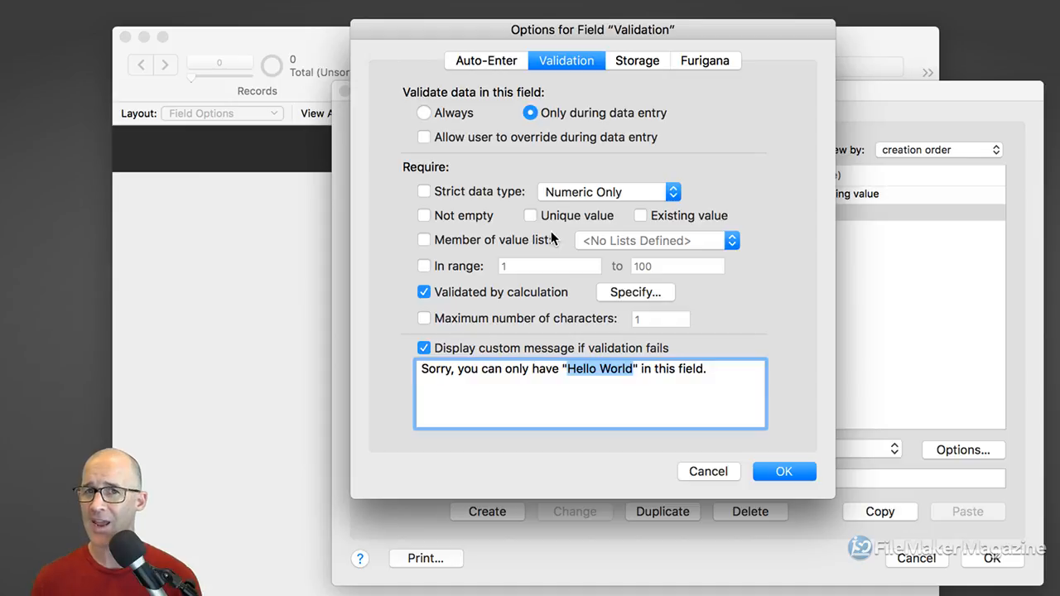
left_click(426, 115)
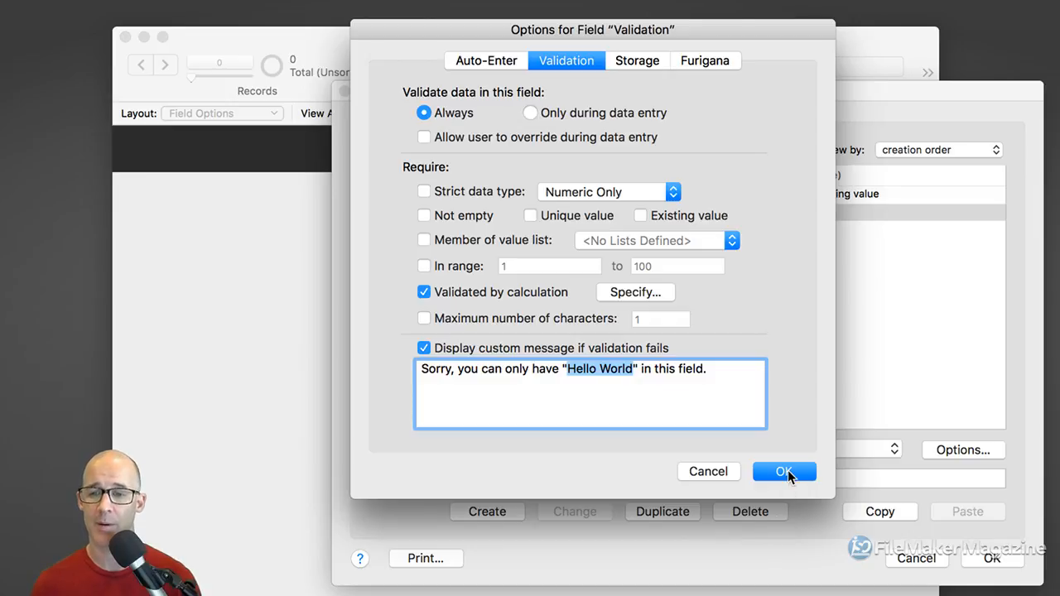
left_click(646, 65)
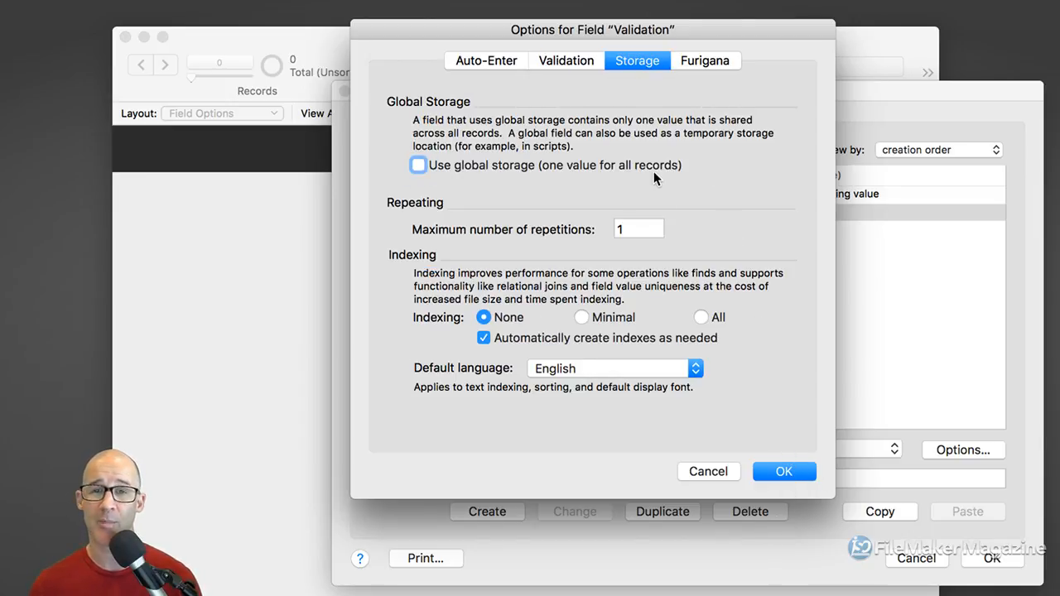
Save the field options and close Manage Database, returning to the Field Options layout
left_click(786, 471)
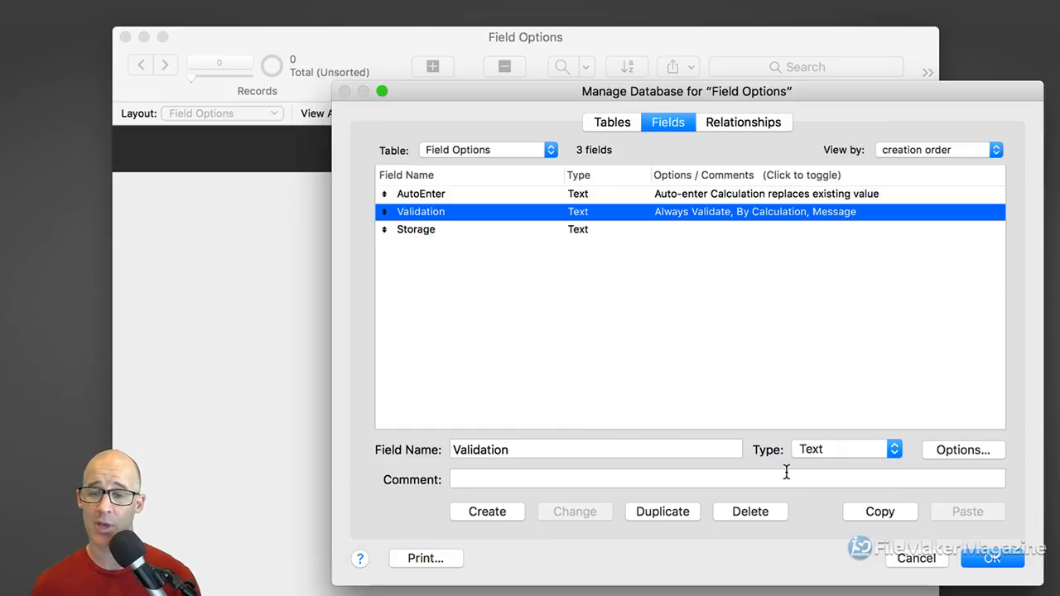
left_click(1005, 562)
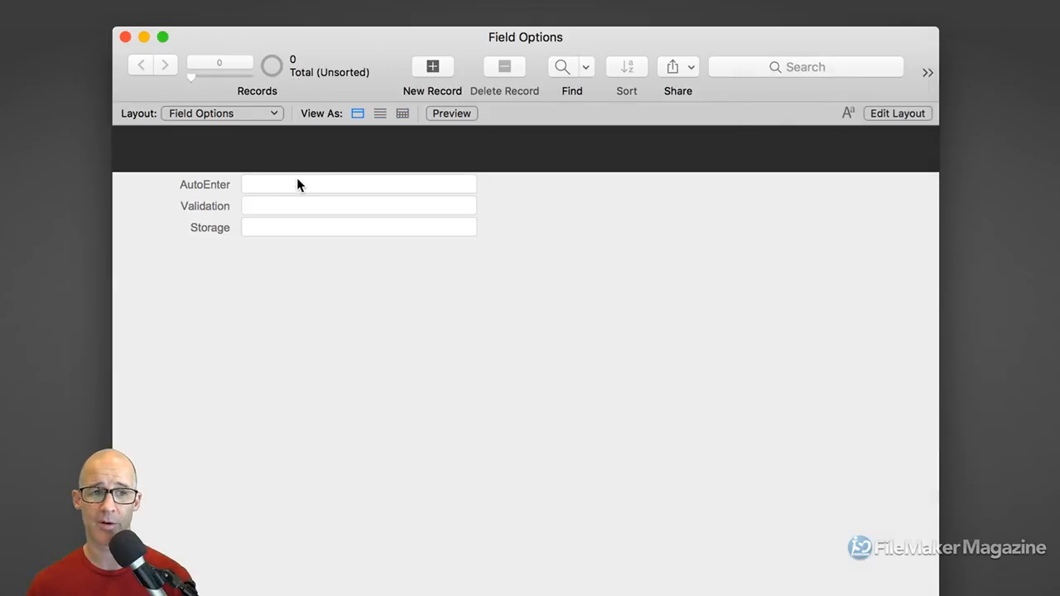
left_click_drag(363, 43, 386, 37)
Create a new record and enter the user's first name in AutoEnter
key("super+n")
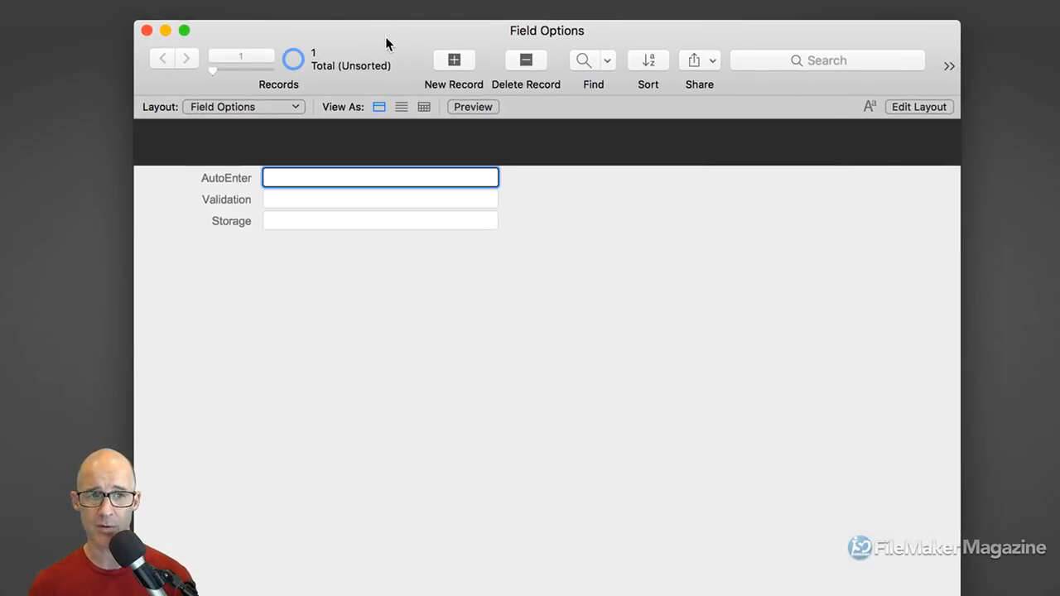
left_click(559, 175)
left_click_drag(554, 33, 580, 30)
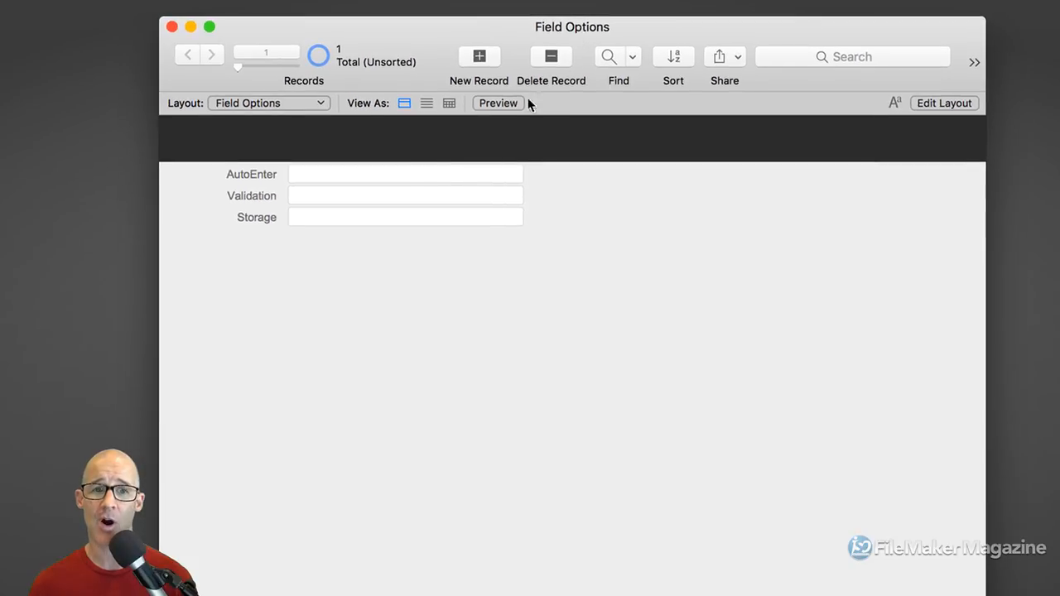
left_click(413, 176)
type("matt")
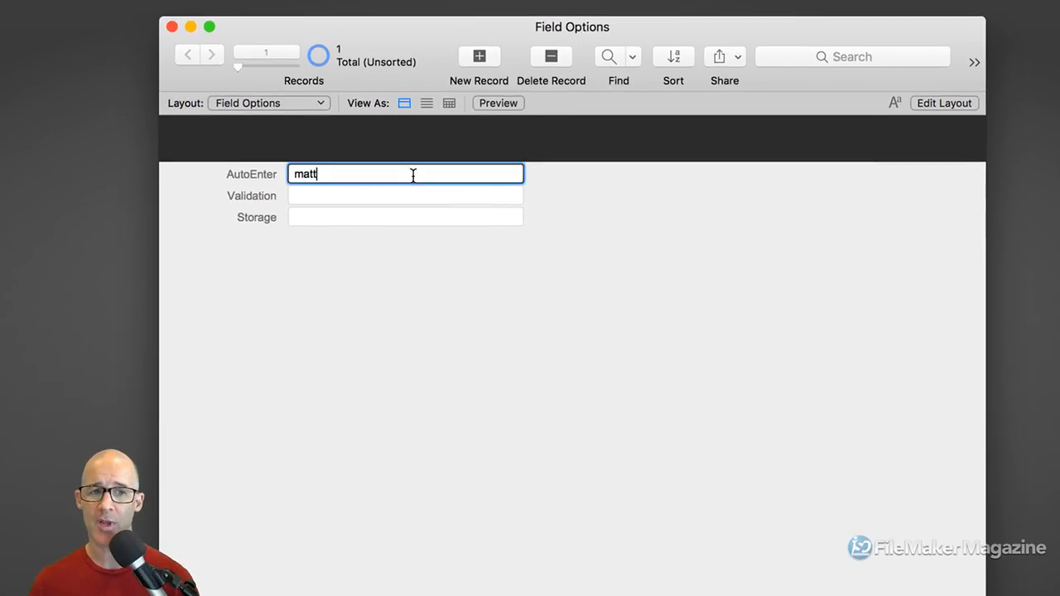
key("Tab")
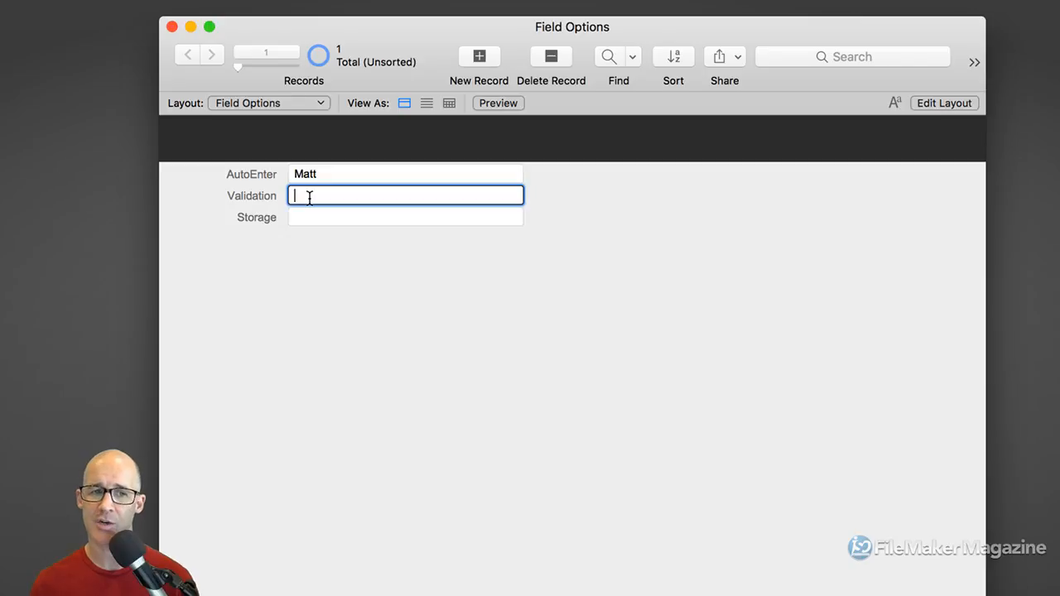
Type 'Anything else' into the Validation field and tab among the record's fields
type("Anyth")
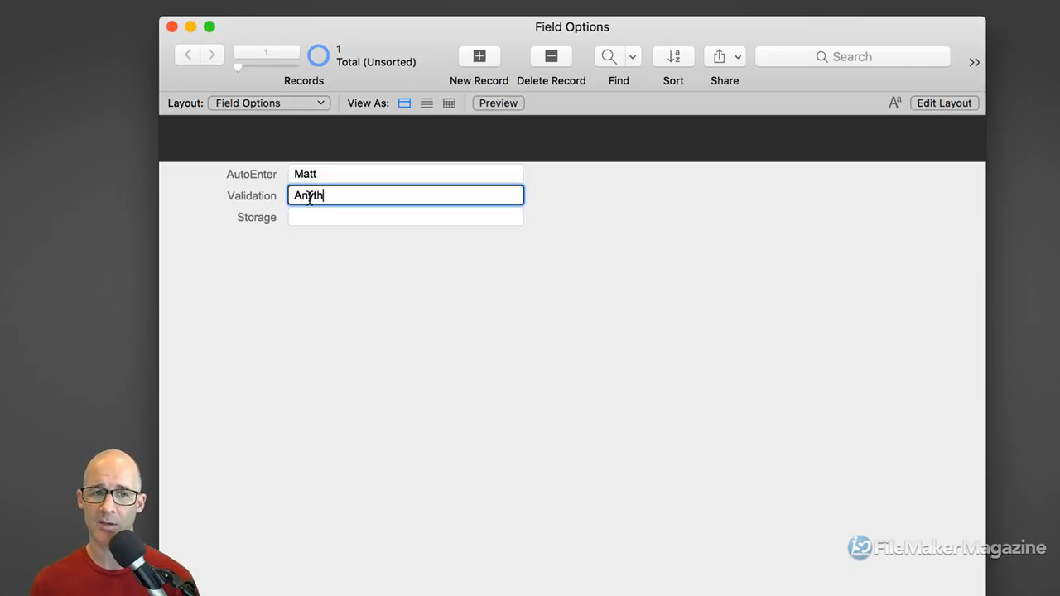
type("ing else")
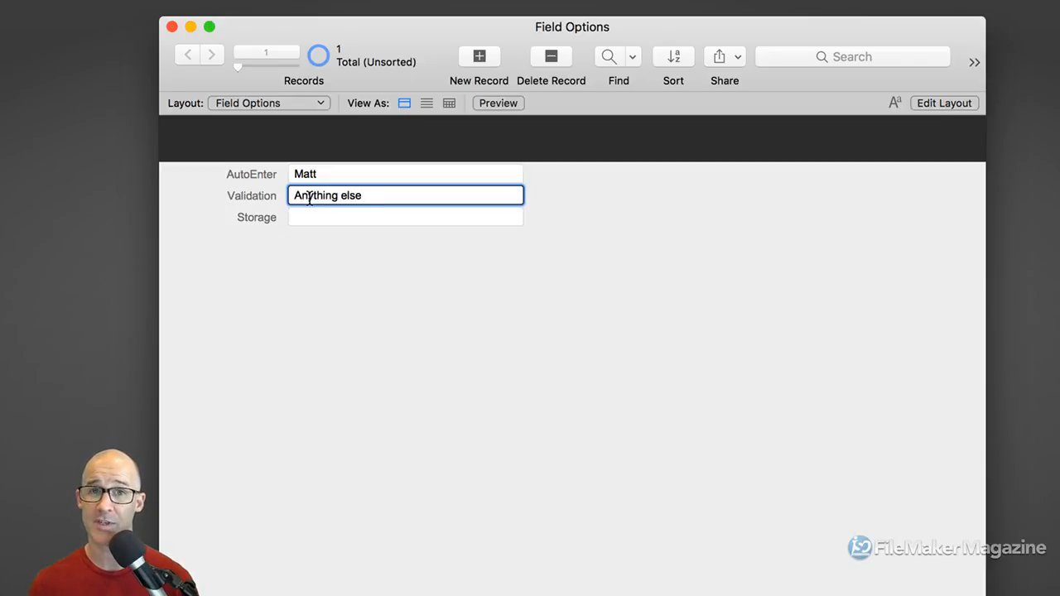
left_click(444, 214)
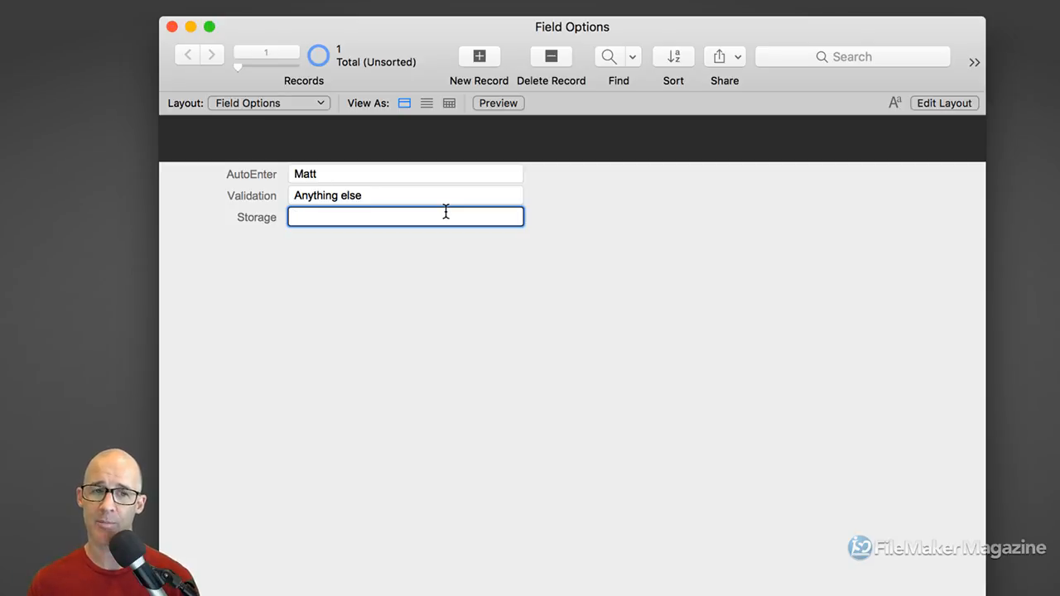
key("shift+Tab")
key("Tab")
key("shift+Tab")
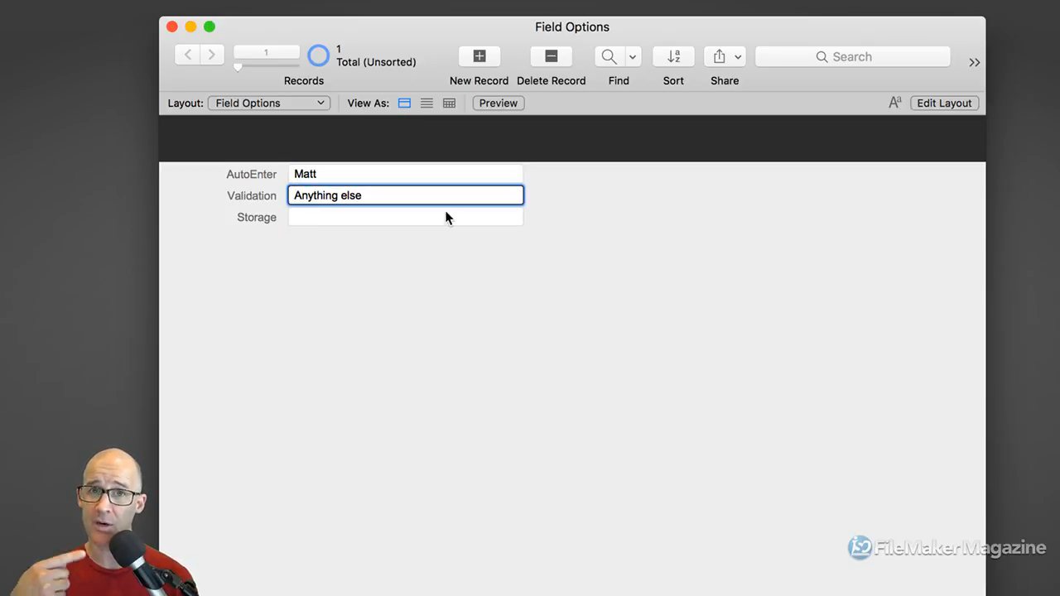
key("Tab")
key("shift+Tab")
key("Tab")
key("Tab")
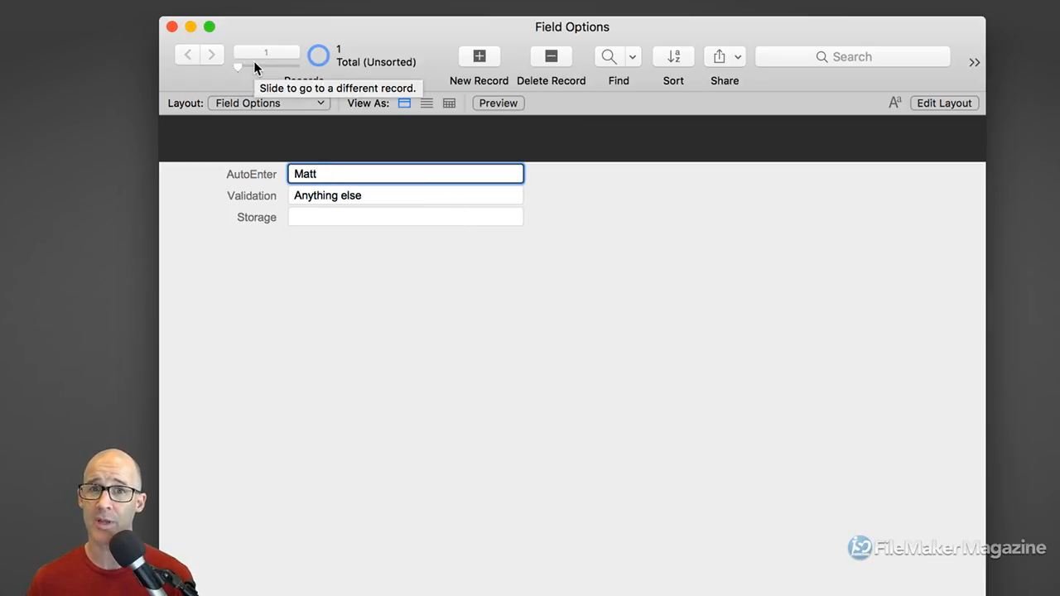
Commit the record to trigger the 'Hello World' validation alert, then revert the record
left_click(557, 222)
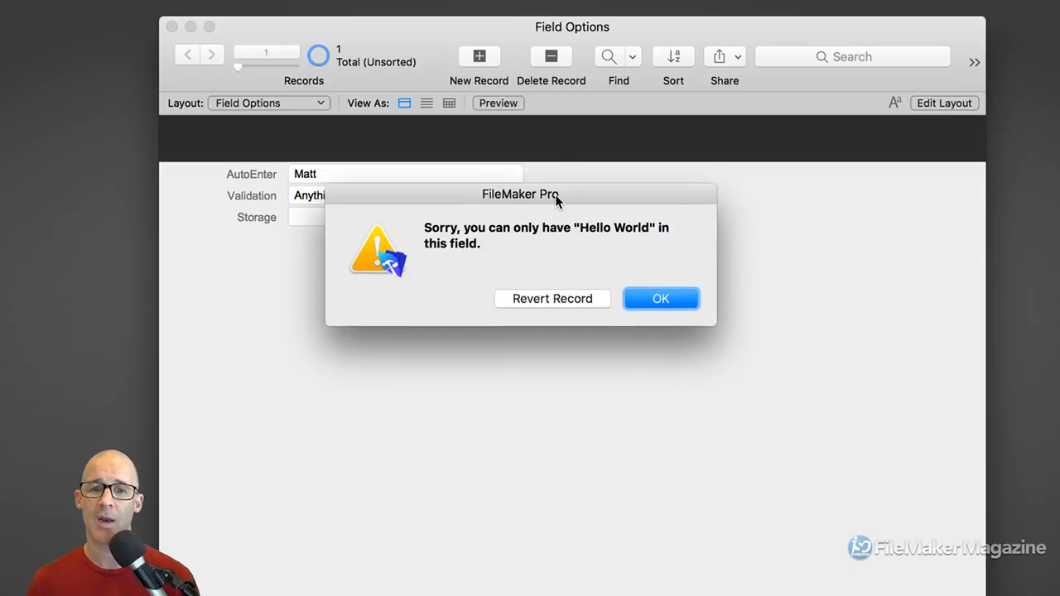
left_click_drag(556, 199, 550, 159)
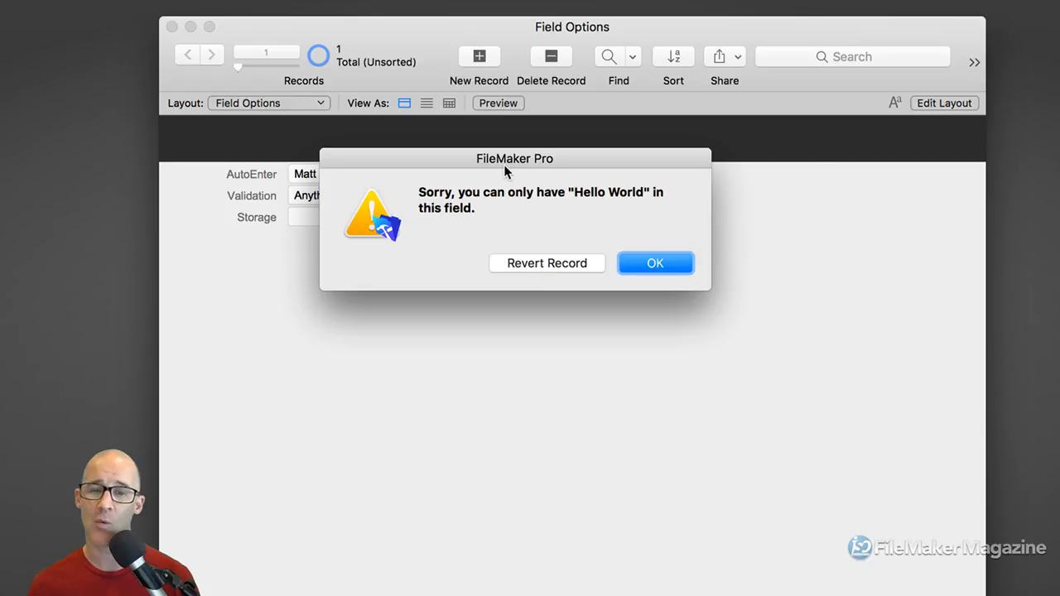
left_click_drag(504, 164, 579, 159)
left_click(632, 257)
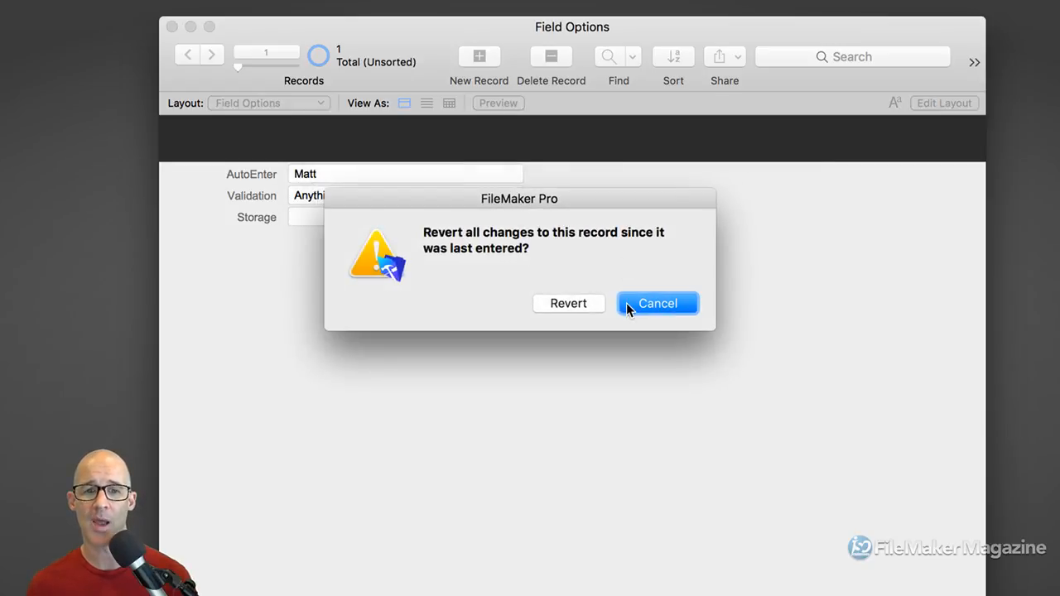
left_click(587, 301)
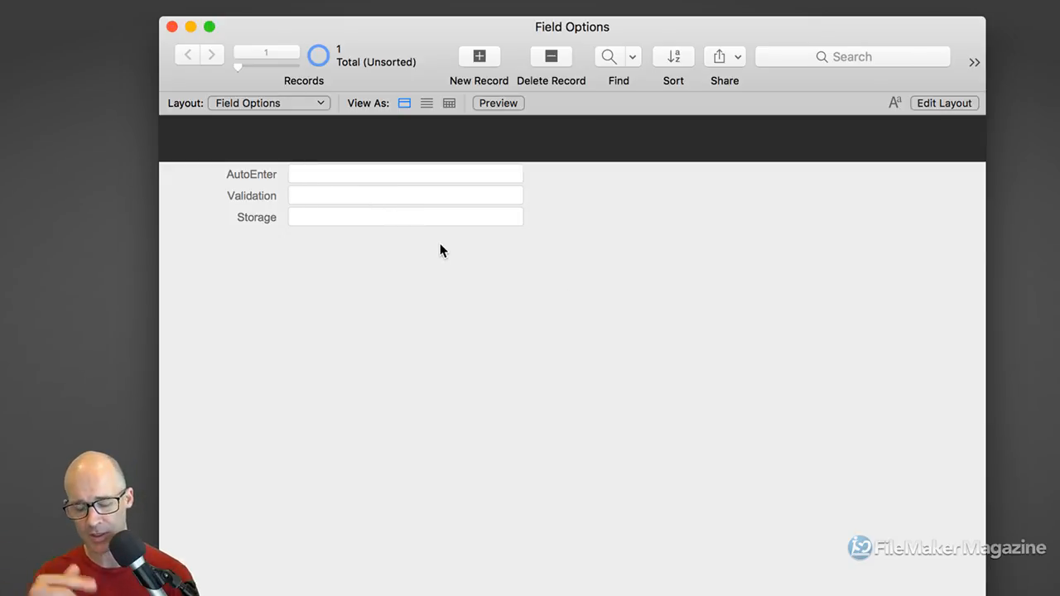
In the Validation field's options, allow user override and validate only during data entry
key("super+shift+d")
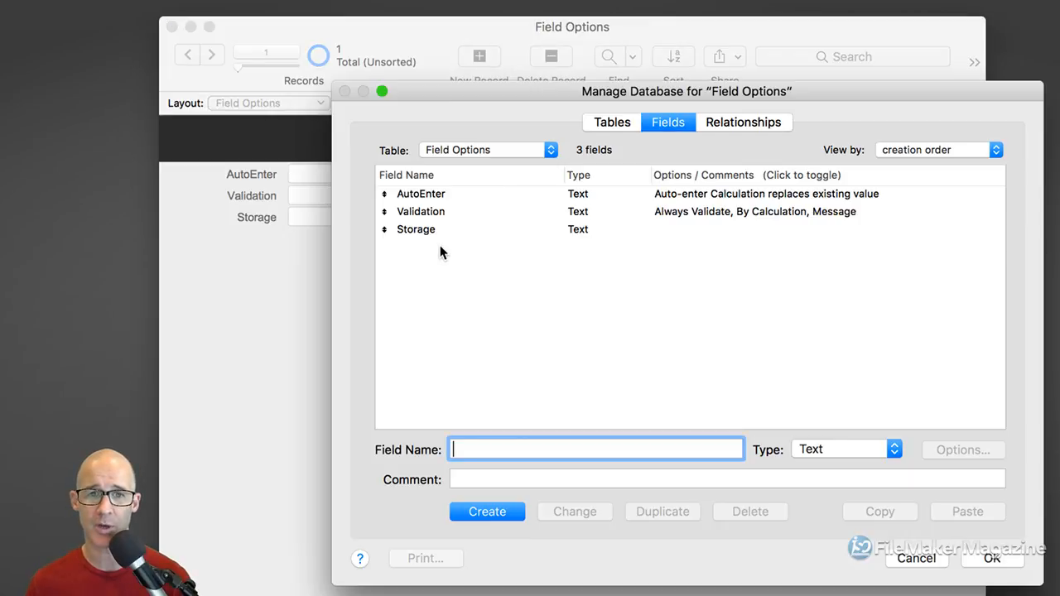
left_click(471, 212)
double_click(470, 212)
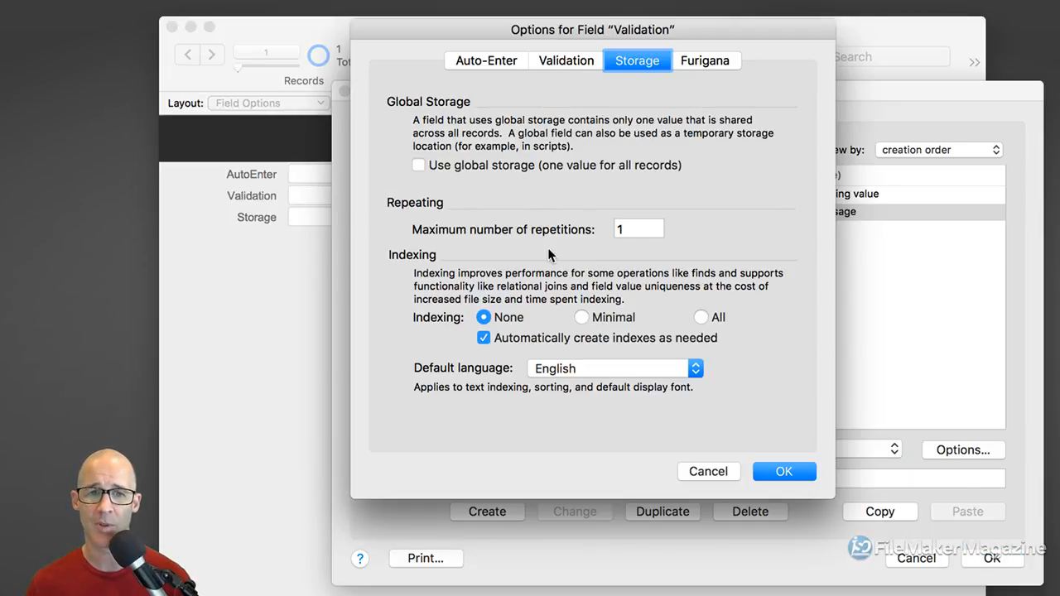
left_click(563, 66)
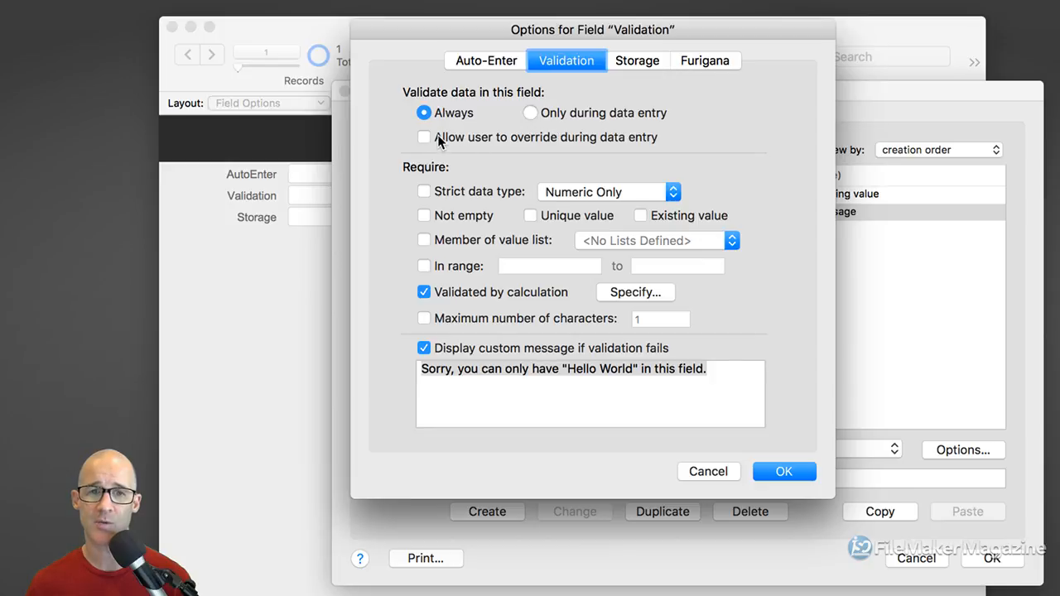
left_click(424, 137)
left_click(529, 112)
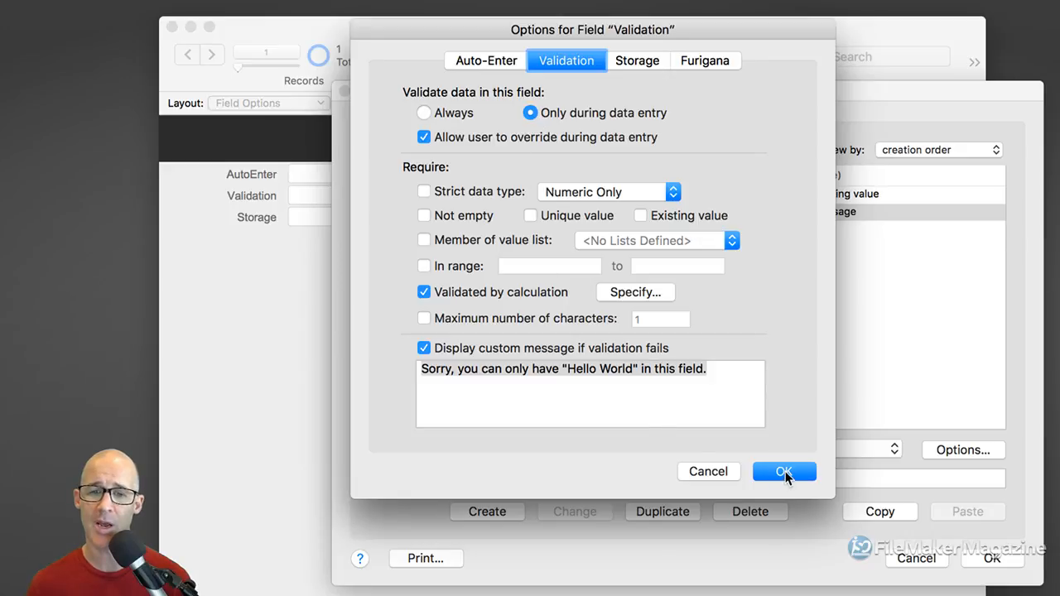
Reword the message to 'We'd like you to type "Hello World", but you can put something else' and save
double_click(448, 370)
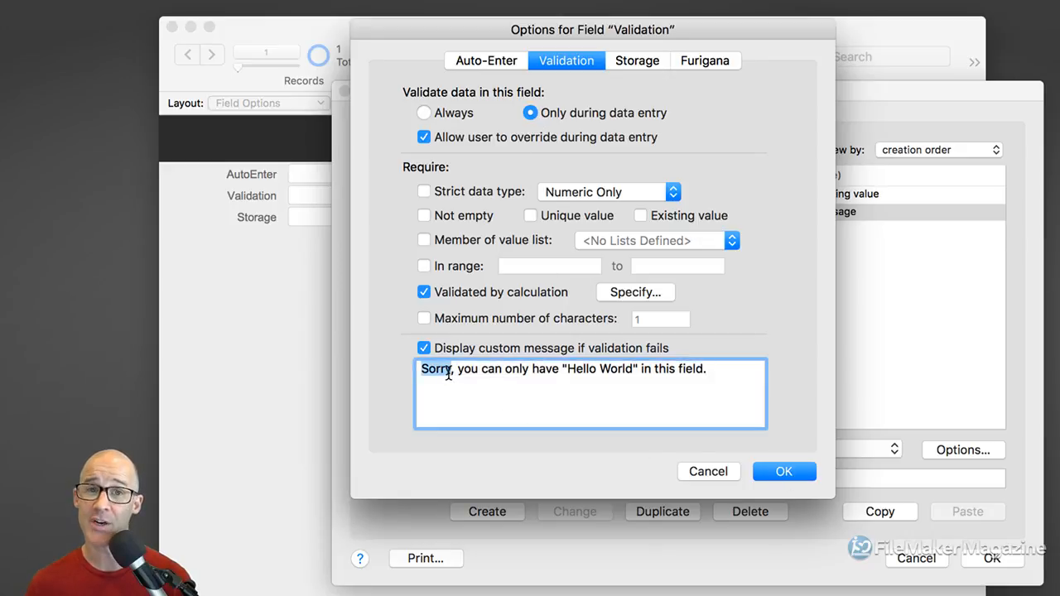
double_click(544, 370)
left_click_drag(544, 370, 424, 371)
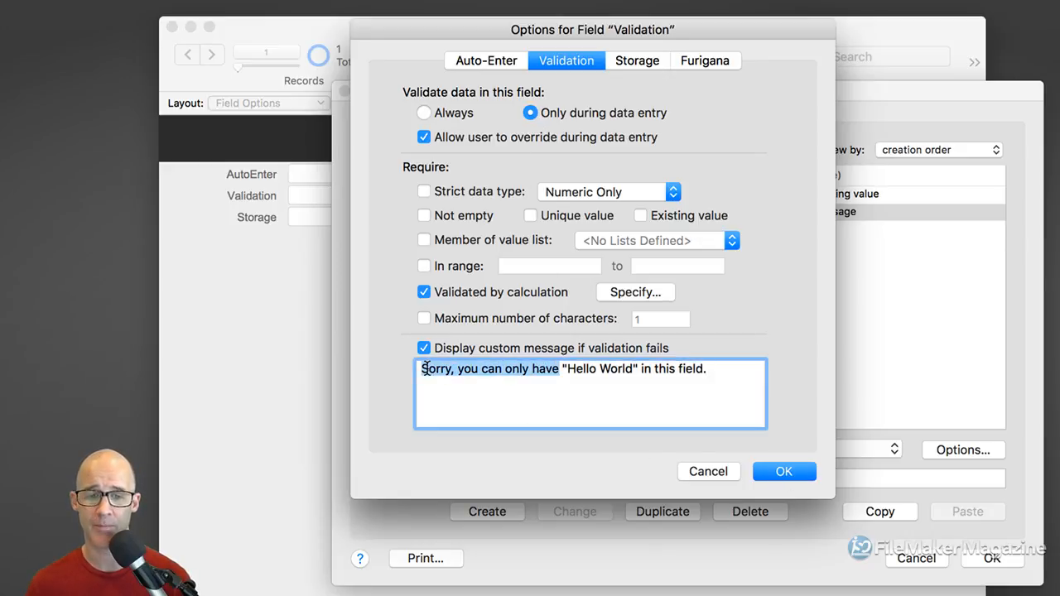
type("We'd like you ")
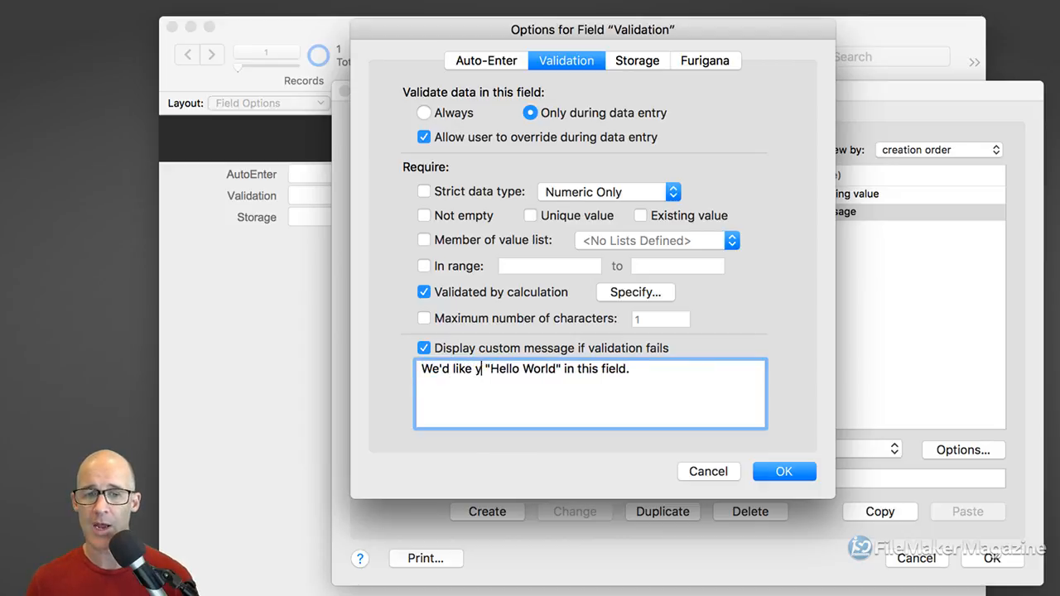
type("to type")
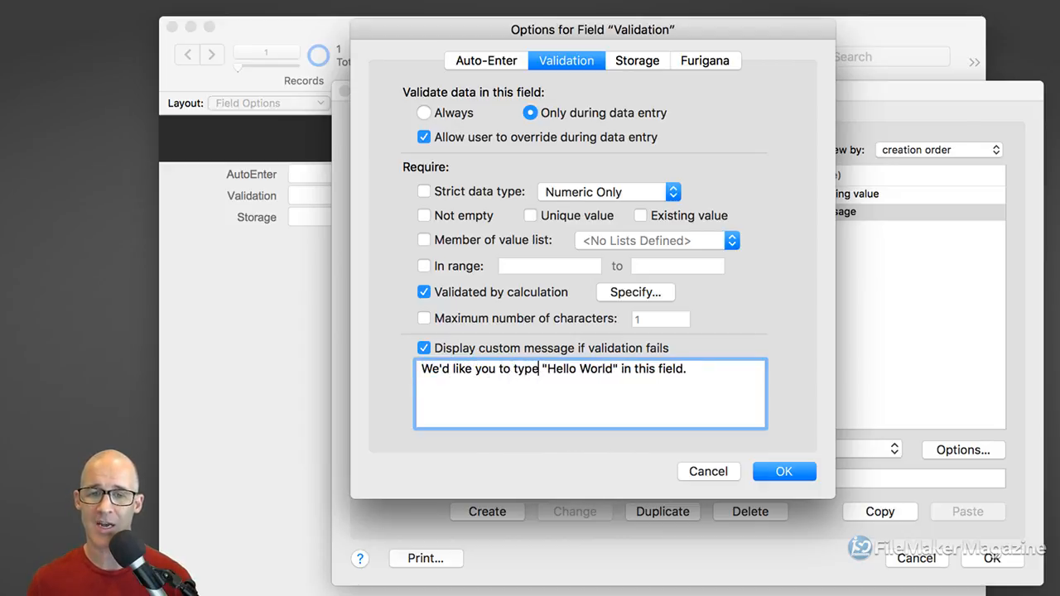
left_click_drag(621, 370, 686, 370)
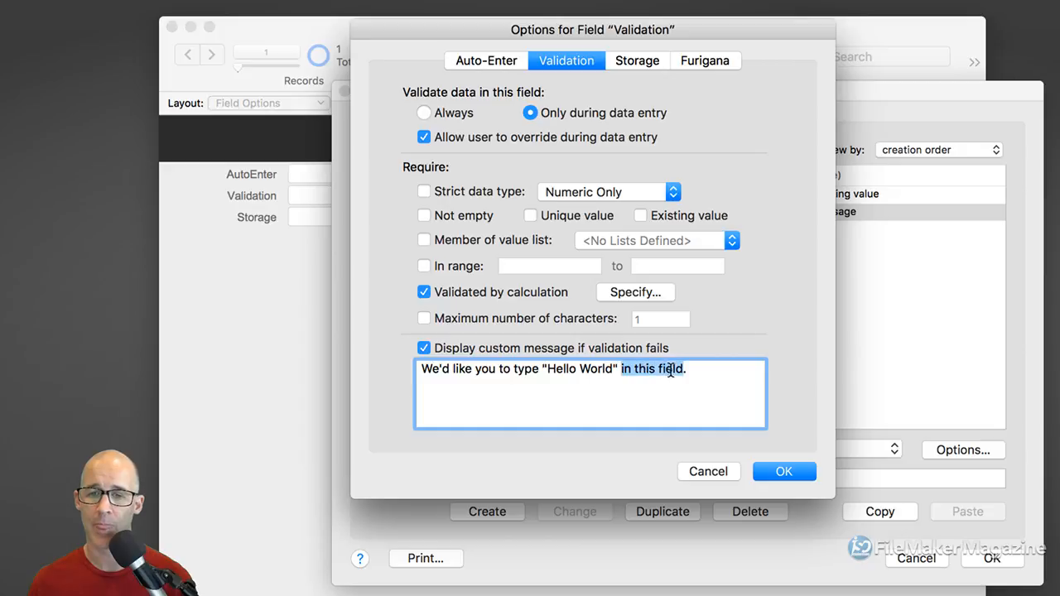
key("BackSpace")
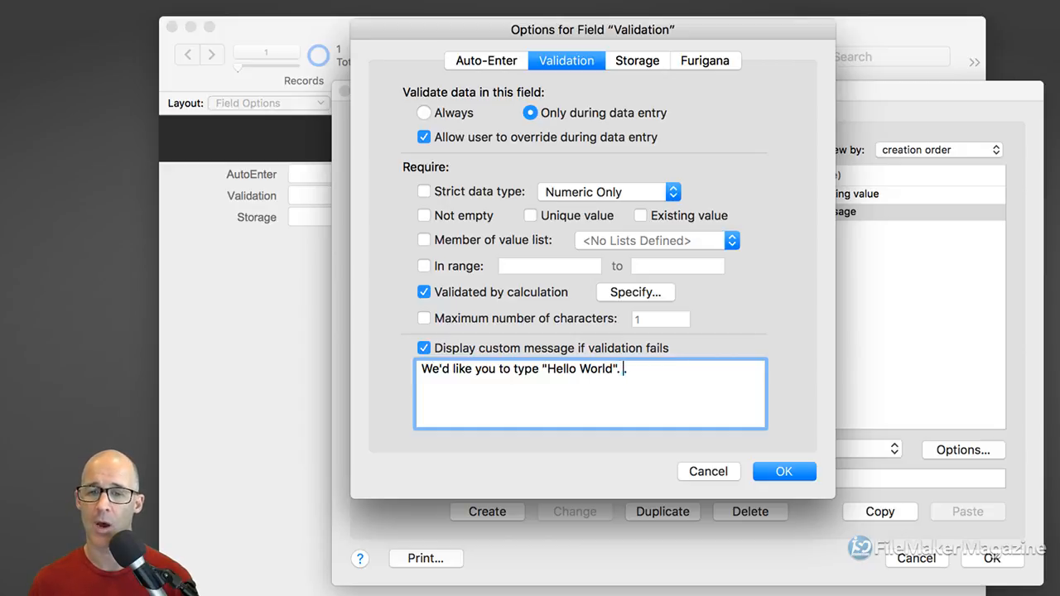
type(", but you can p")
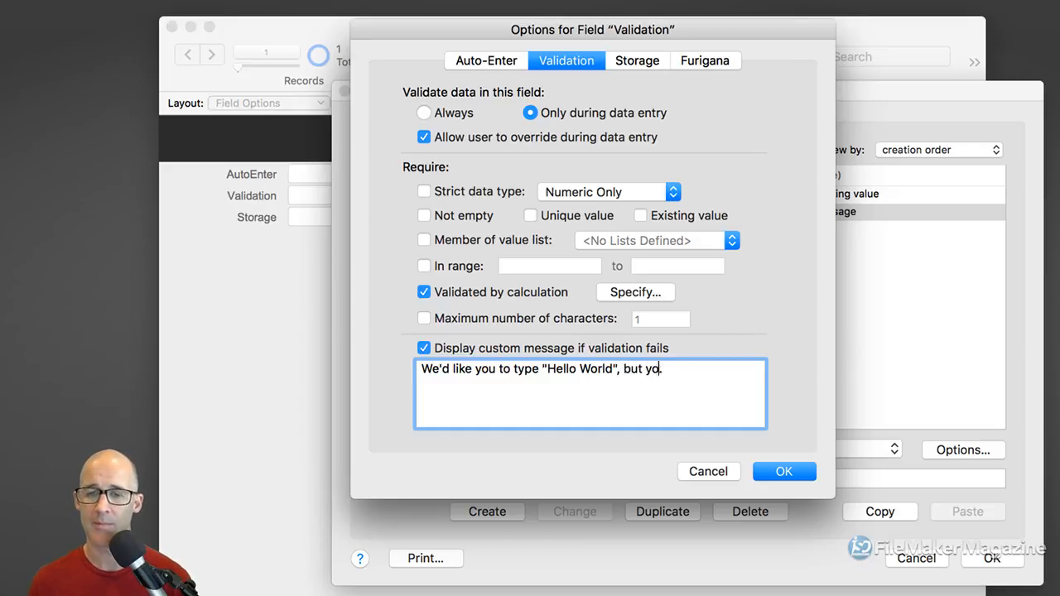
type("ut something else")
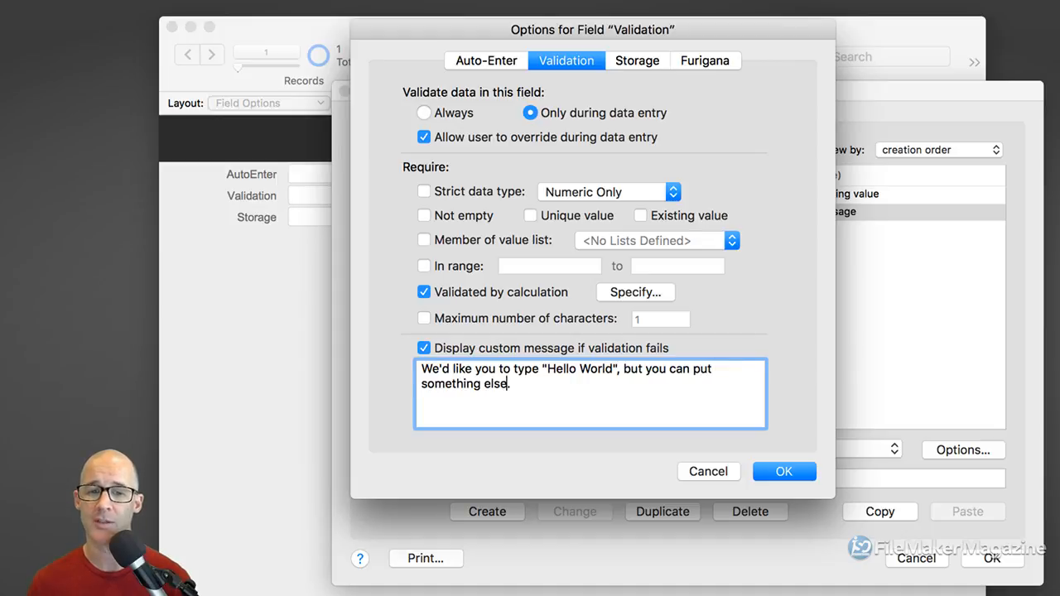
left_click(765, 472)
left_click(993, 559)
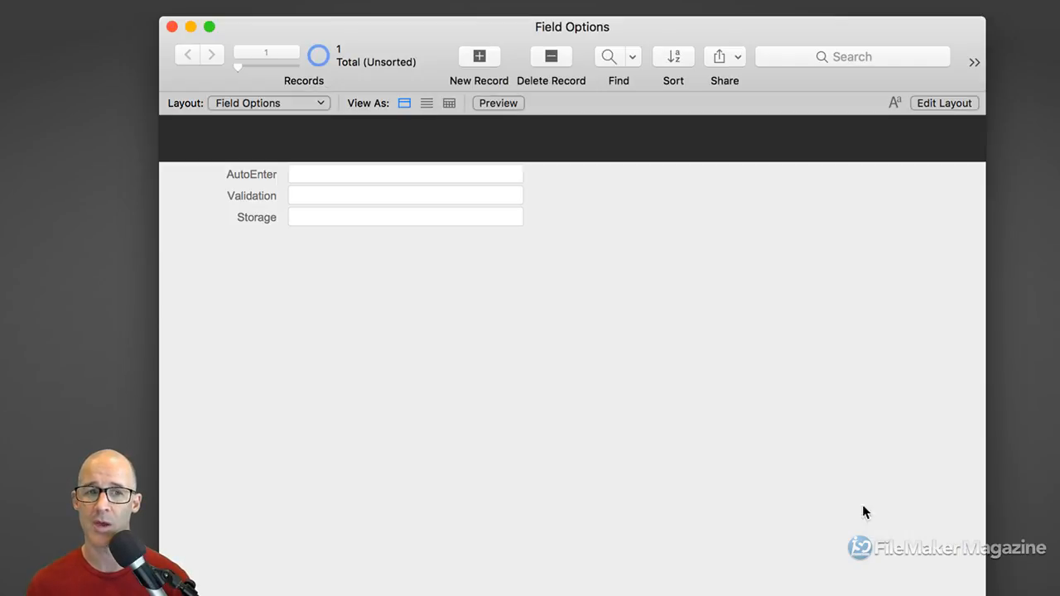
Type a lowercase full name with a middle initial into AutoEnter and commit it
left_click(325, 174)
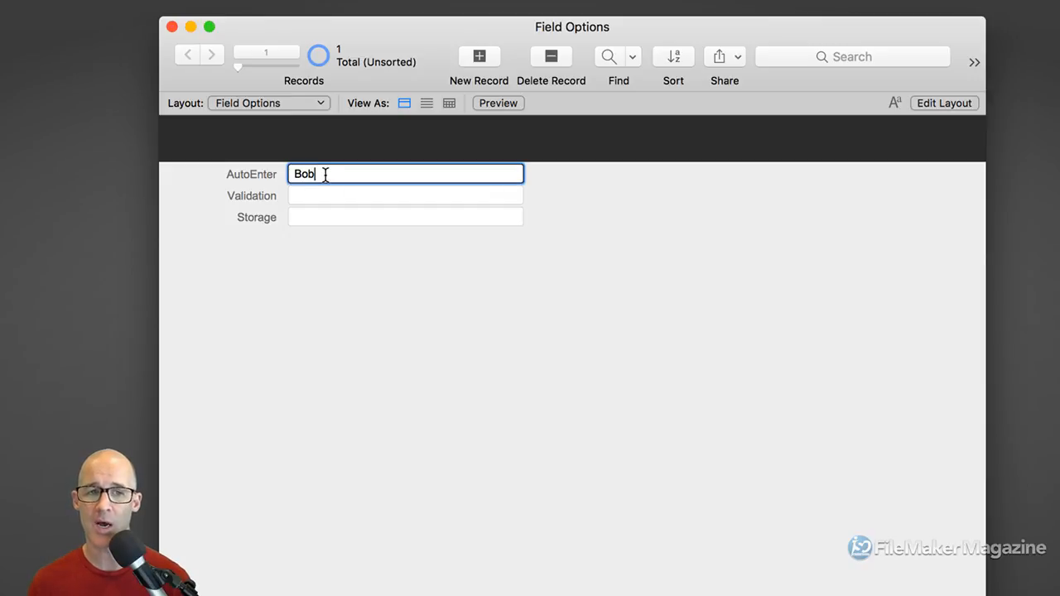
key("BackSpace")
key("BackSpace")
key("BackSpace")
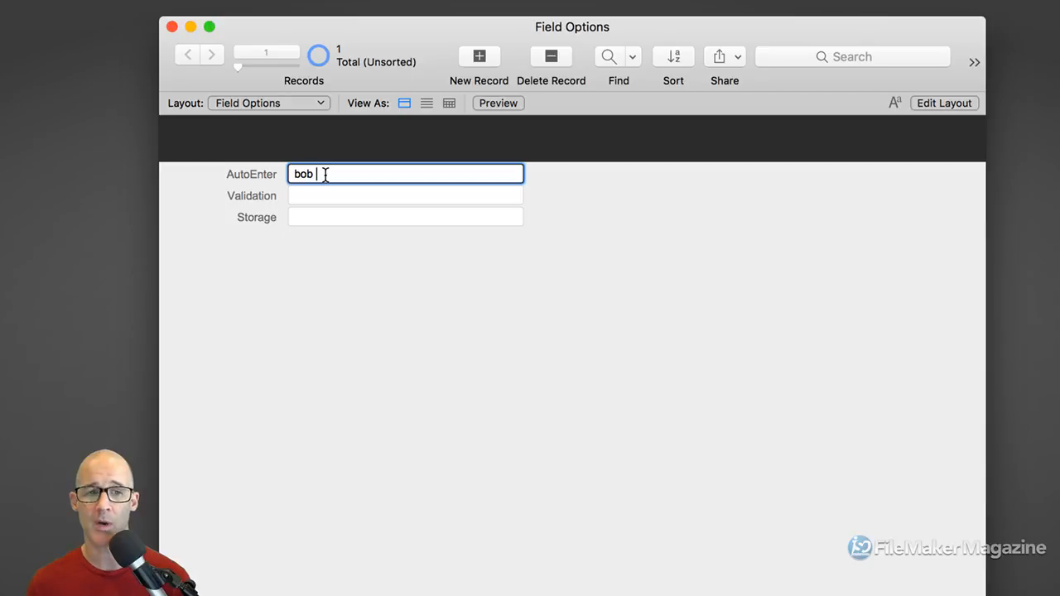
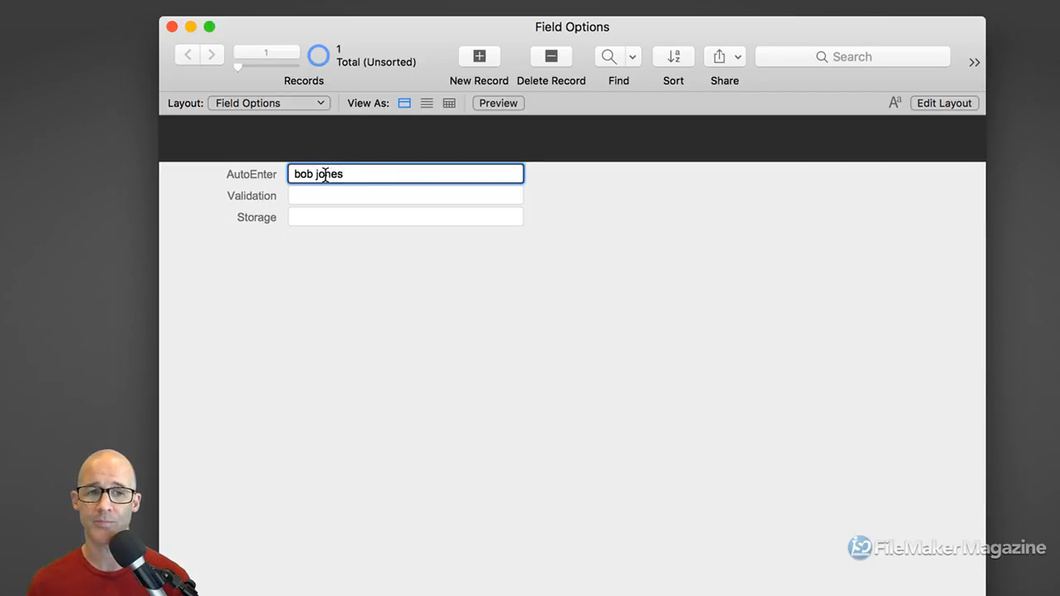
key("BackSpace")
key("BackSpace")
key("BackSpace")
key("BackSpace")
key("BackSpace")
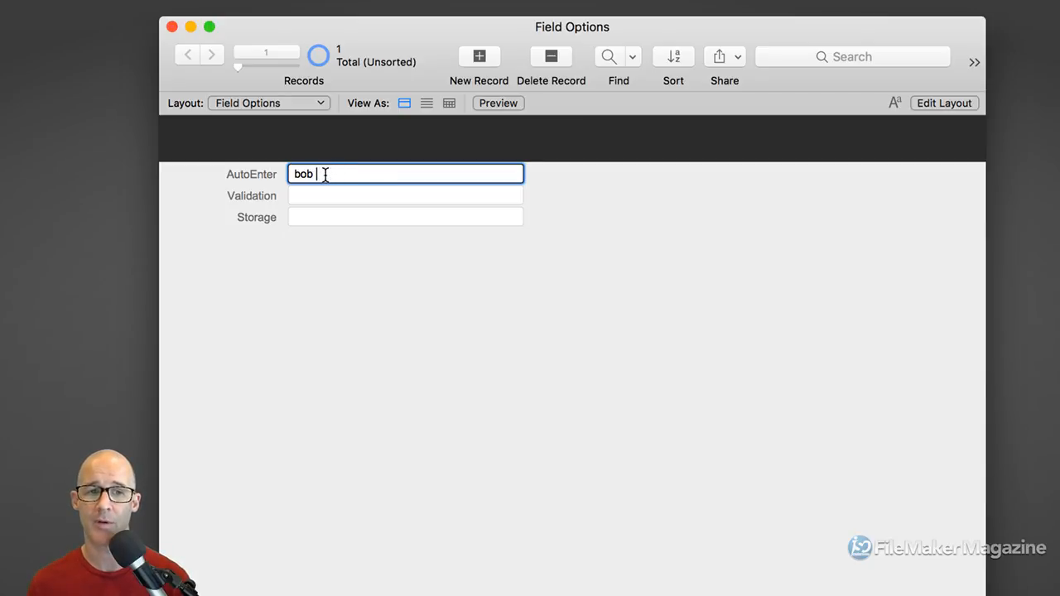
key("BackSpace")
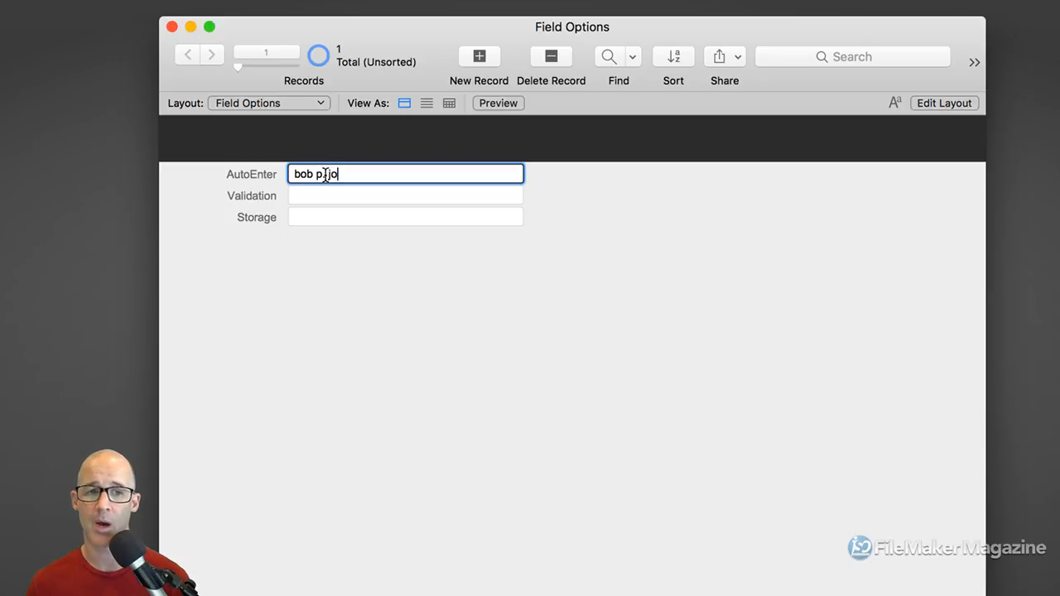
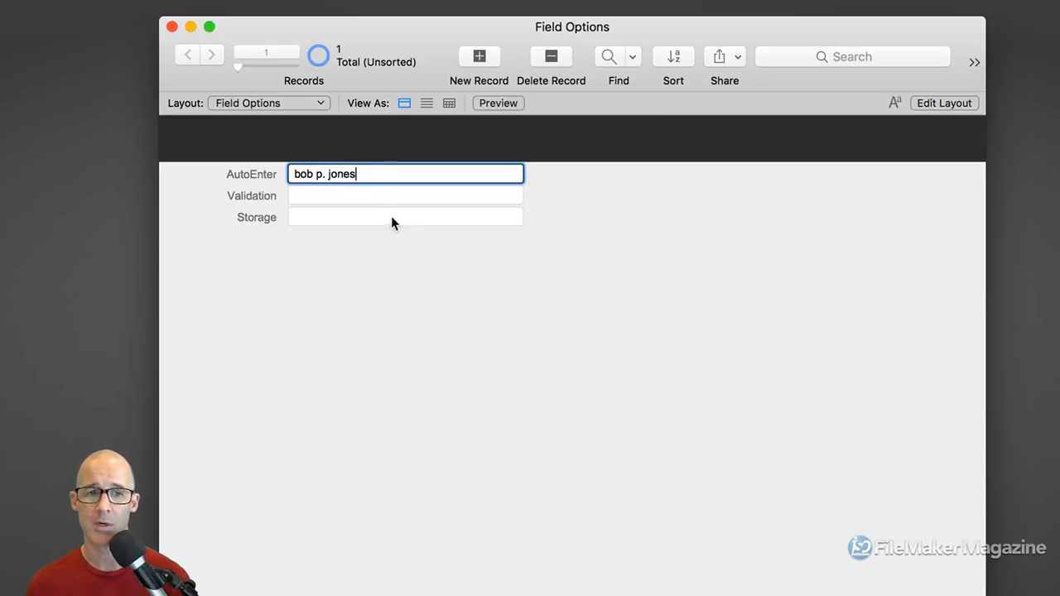
left_click(349, 200)
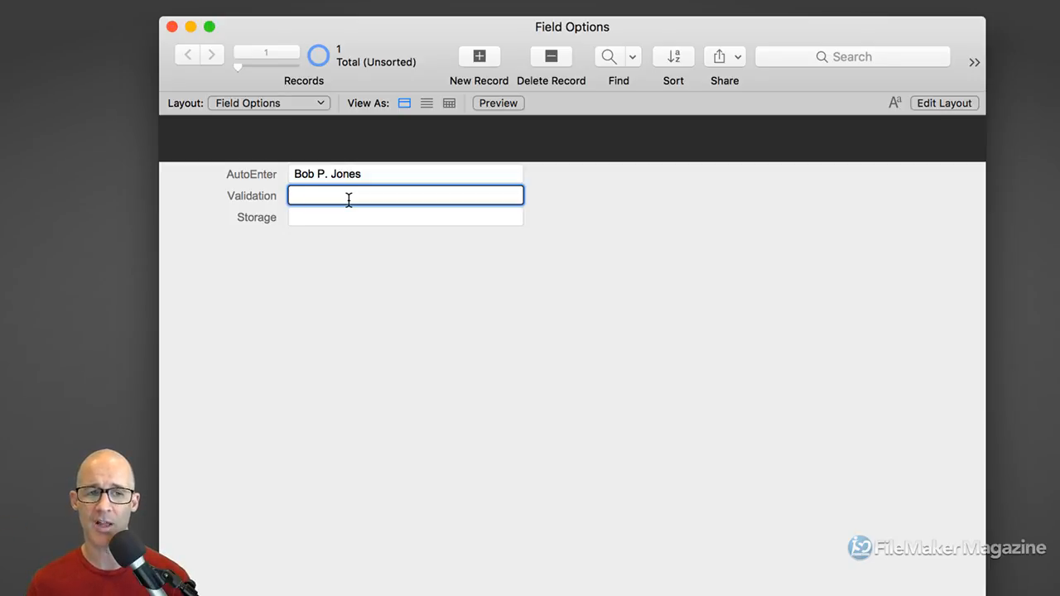
Enter a phrase other than 'Hello World' in Validation and commit to raise the override alert
type("I\"m")
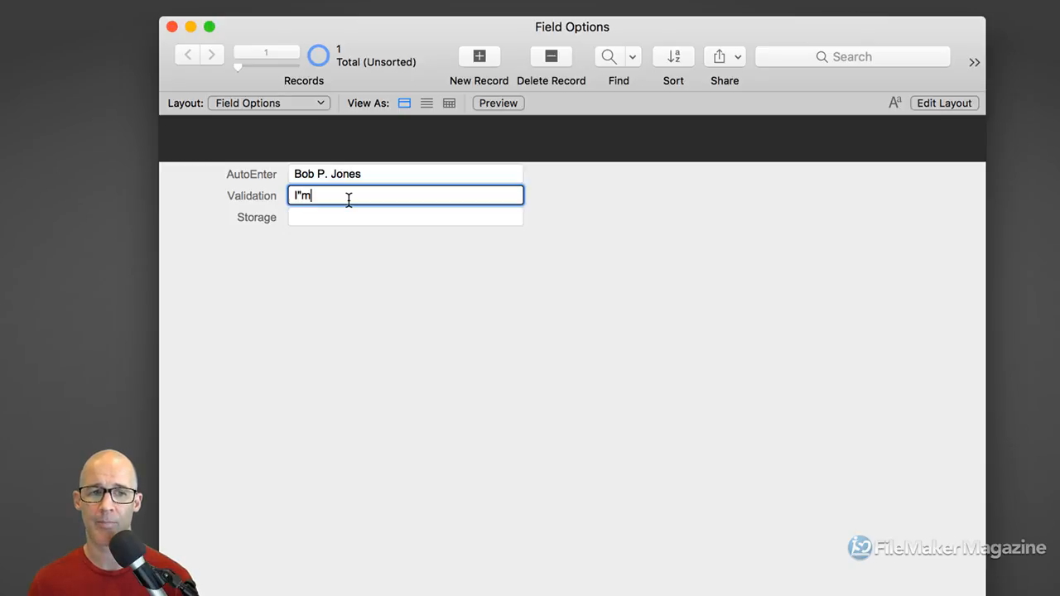
key("BackSpace")
key("BackSpace")
key("BackSpace")
type("'")
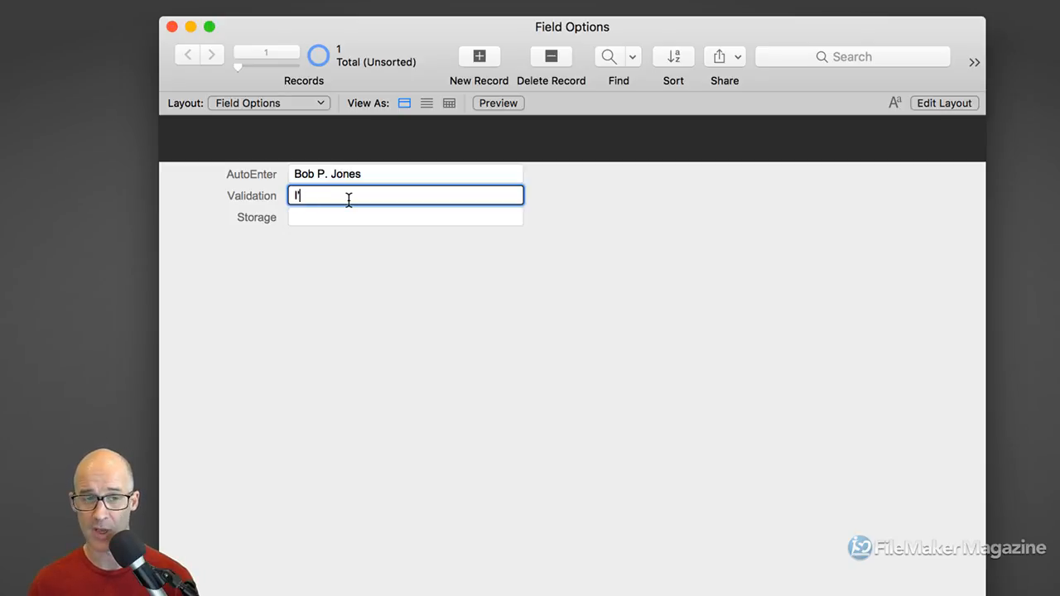
type("m Matt")
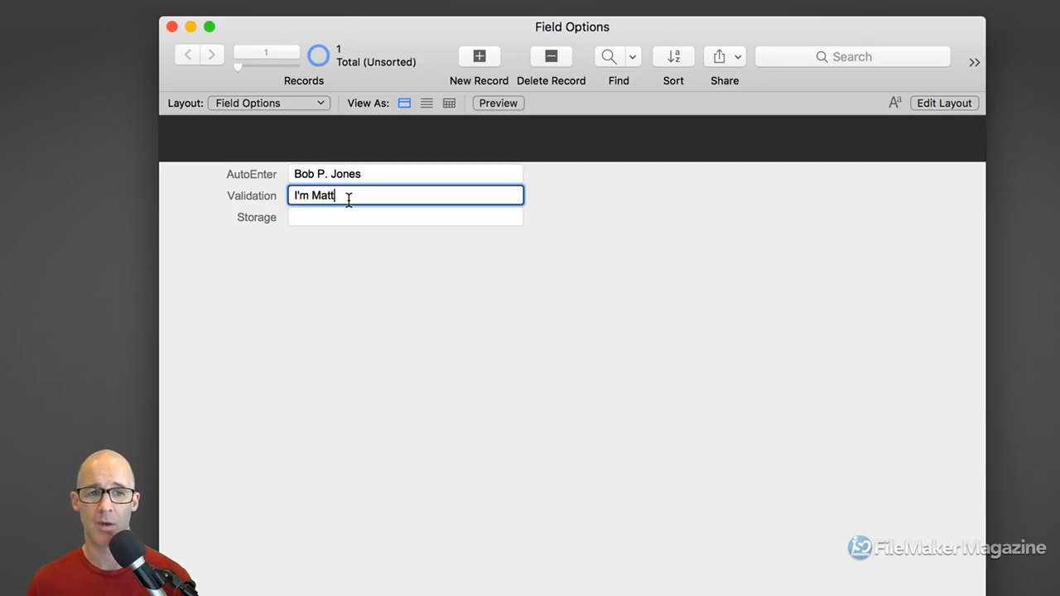
key("Tab")
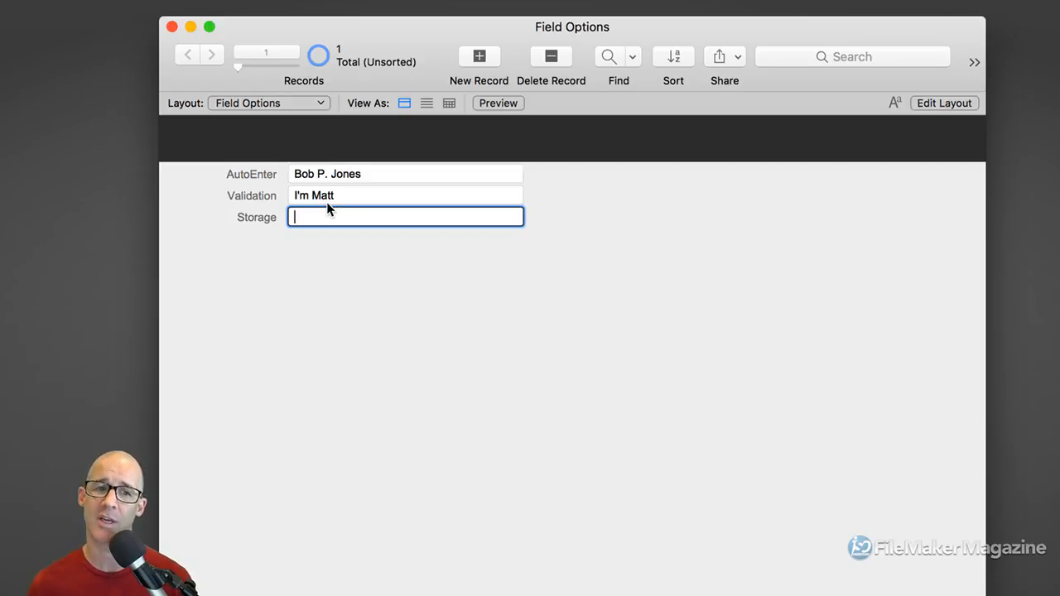
key("Tab")
key("Tab")
key("Tab")
key("shift+Tab")
key("shift+Tab")
key("shift+Tab")
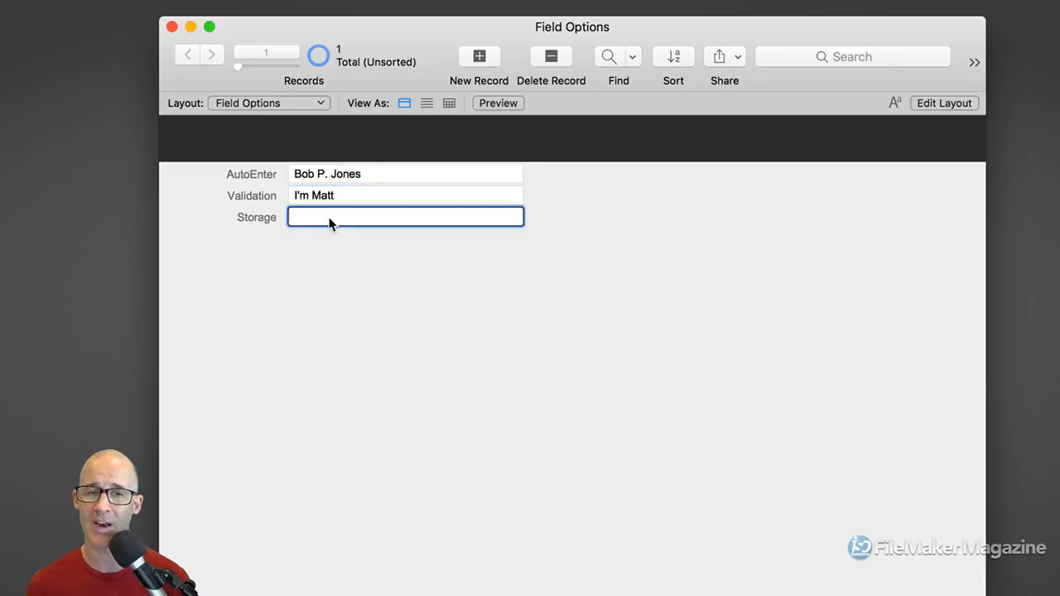
key("Tab")
key("Tab")
key("Tab")
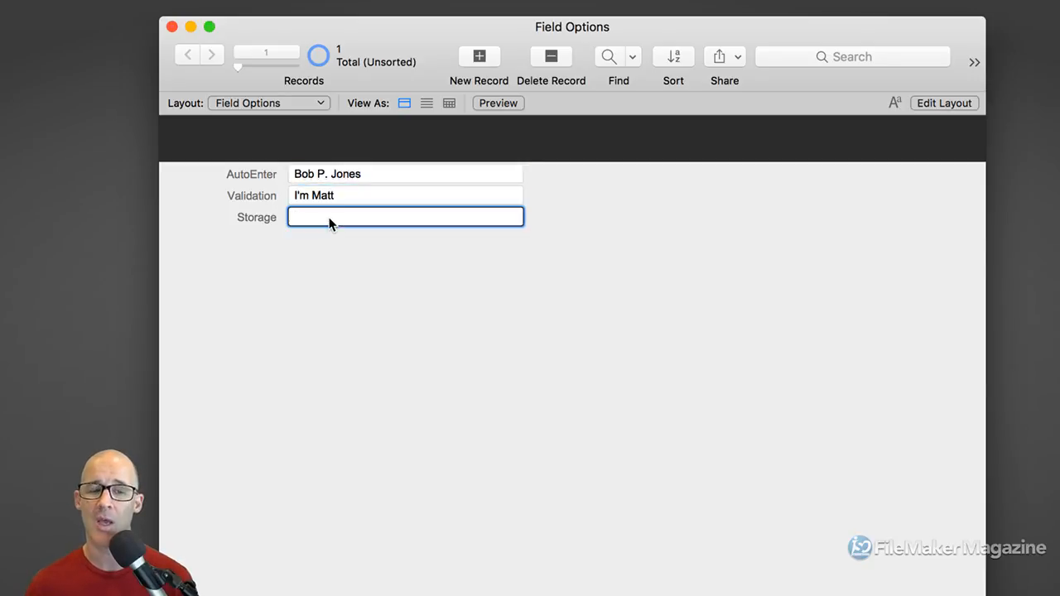
left_click(338, 196)
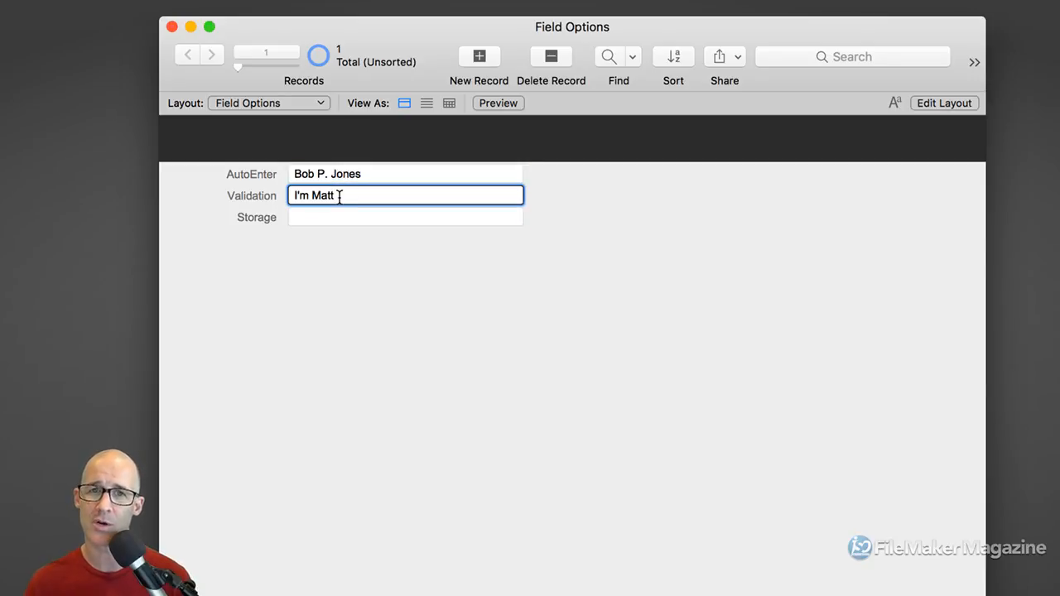
left_click(357, 242)
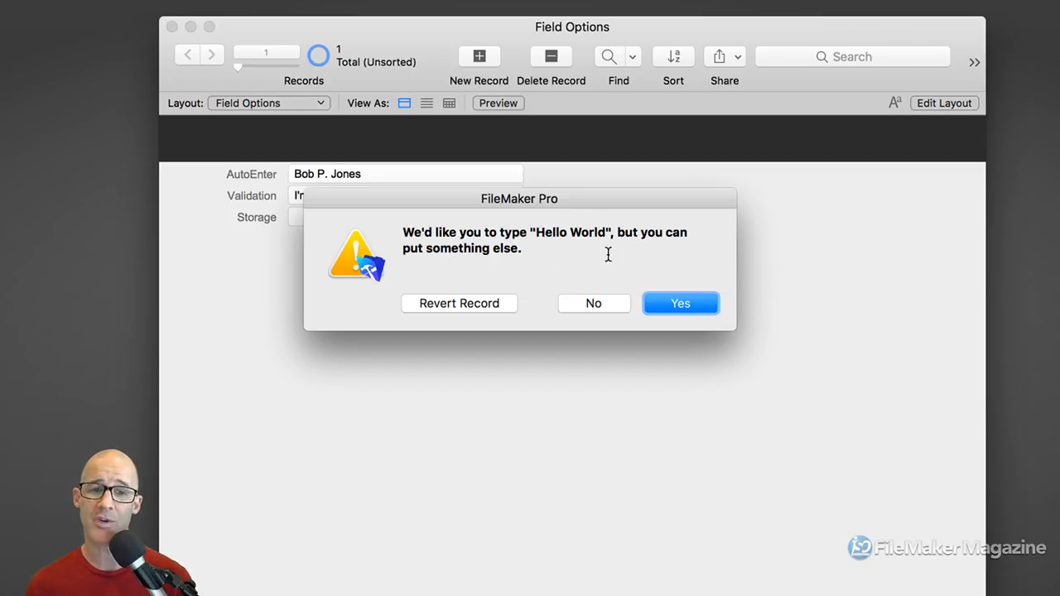
Keep the overriding entry, replace the Validation value with 'Hello World', and open Manage Database
left_click(671, 304)
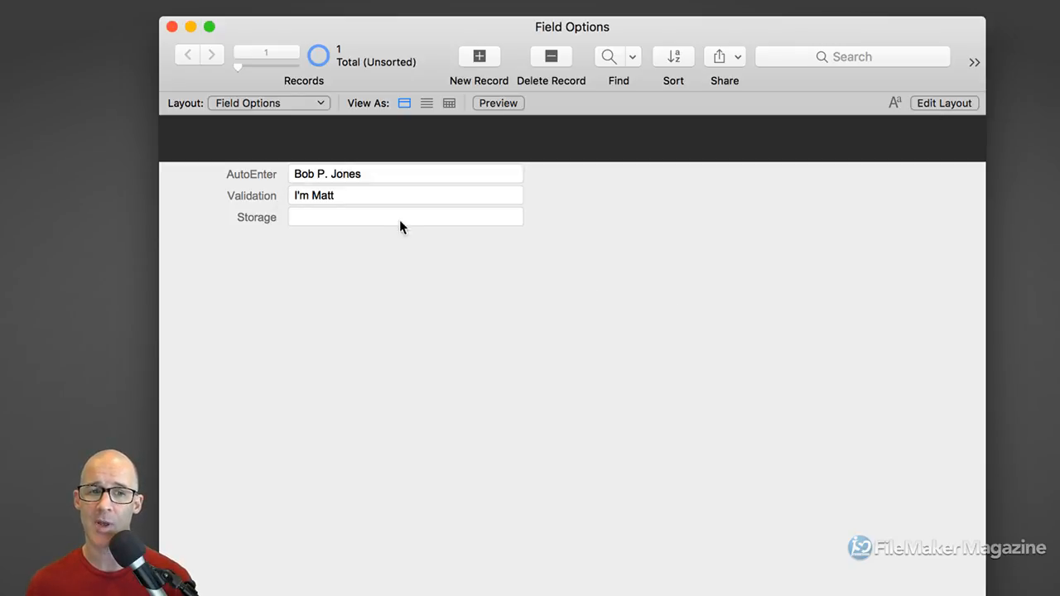
left_click(367, 197)
key("super+a")
type("Hello World")
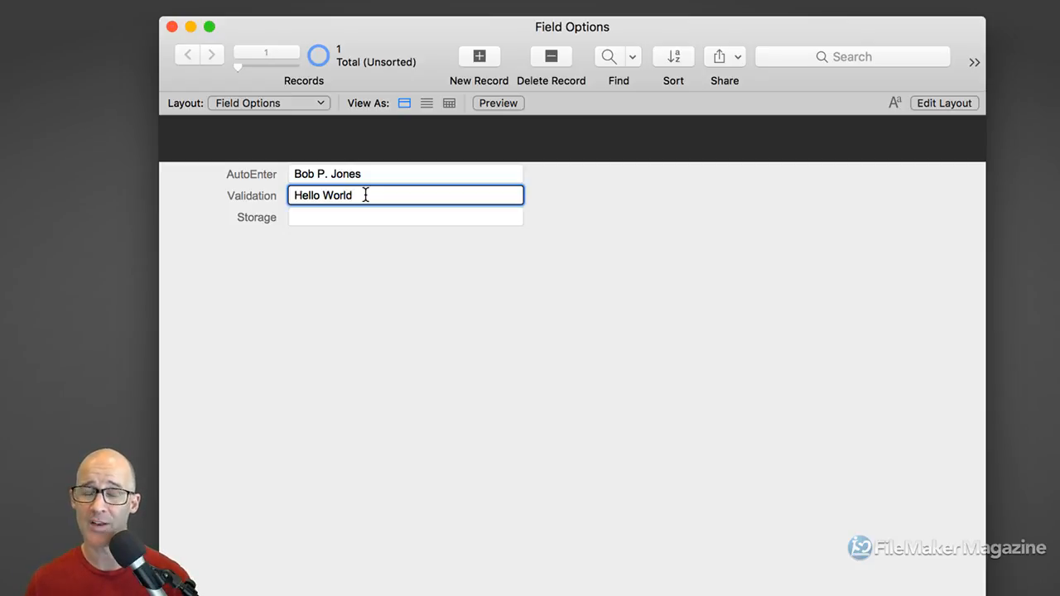
left_click(591, 244)
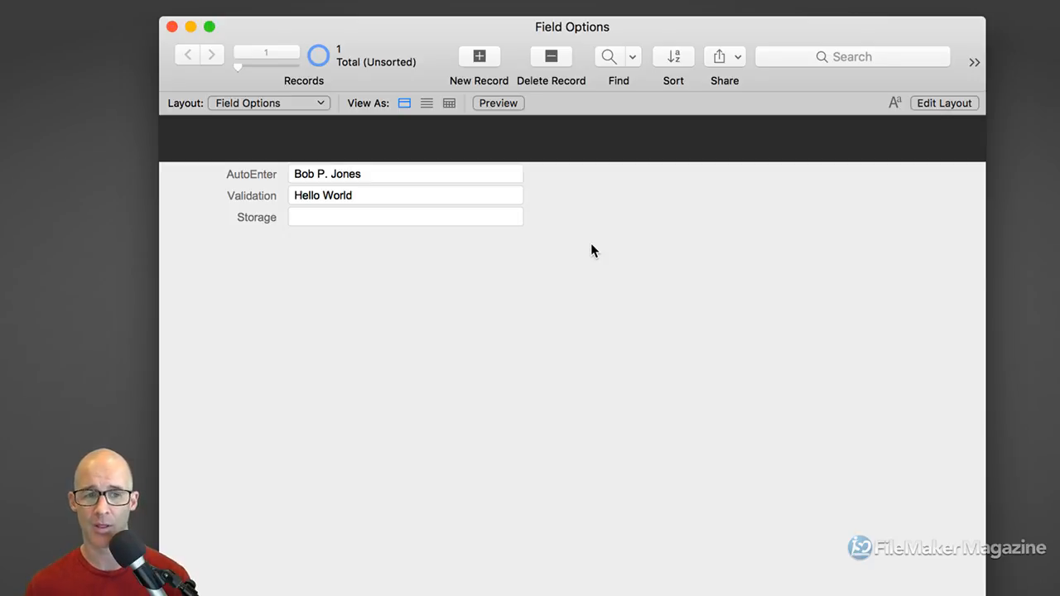
key("super+shift+d")
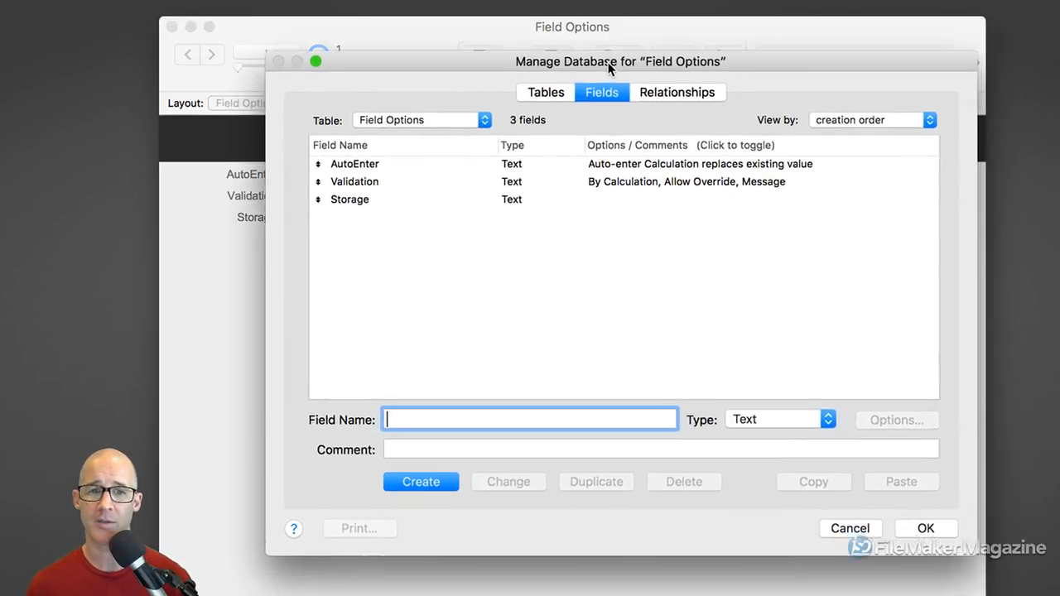
Open the Storage field's options on the Storage tab (global off, 1 repetition, indexing None)
left_click_drag(609, 68, 606, 55)
left_click(438, 191)
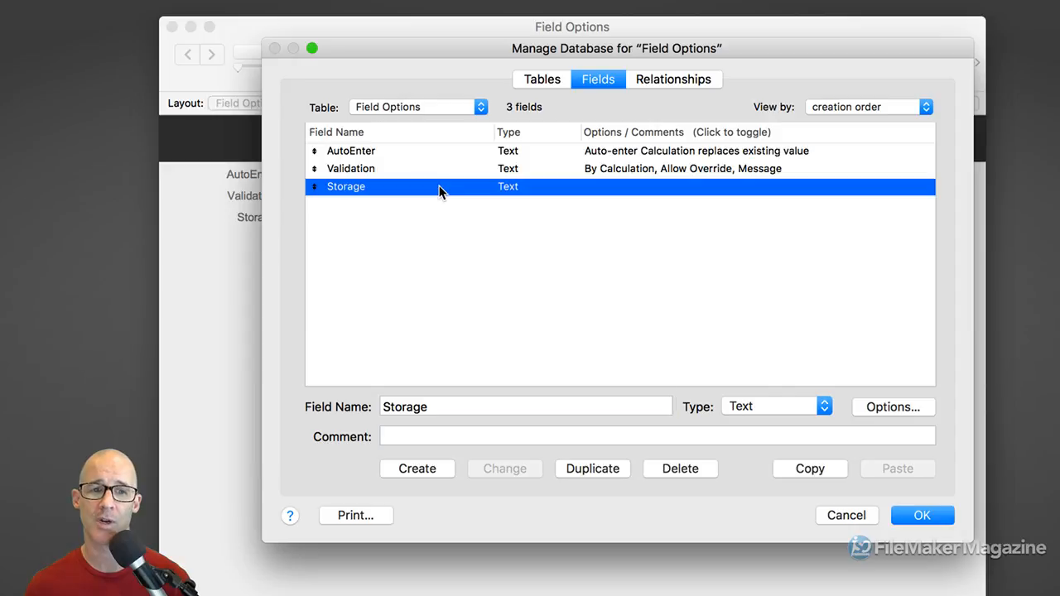
double_click(435, 189)
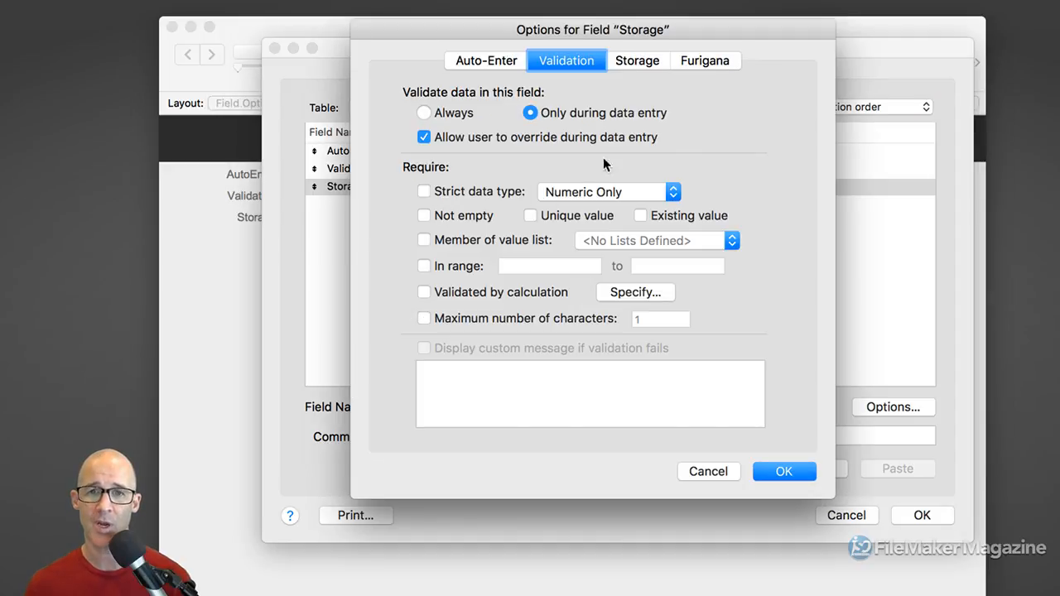
left_click_drag(621, 33, 602, 44)
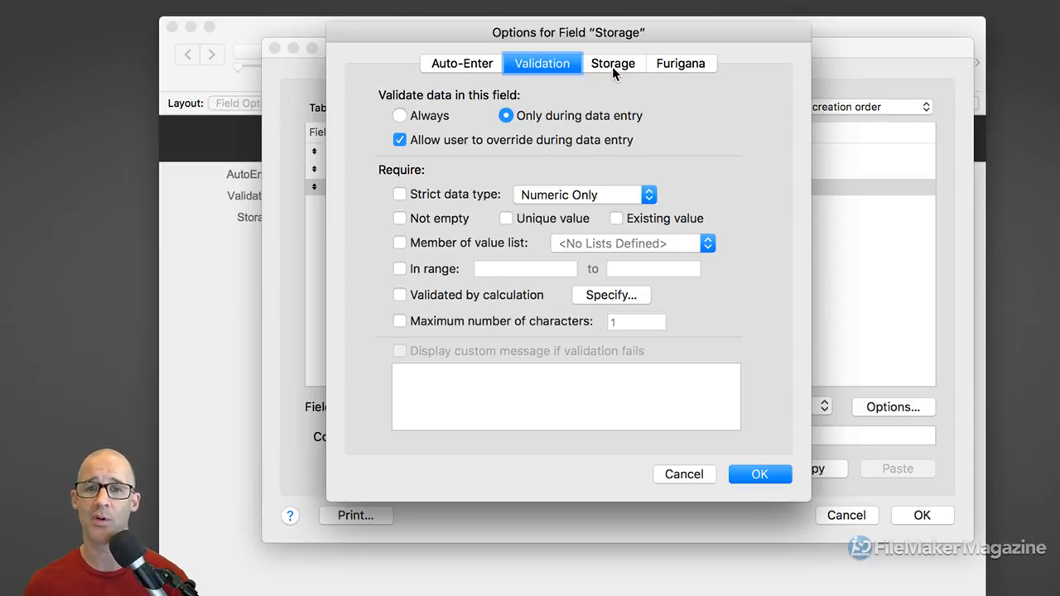
left_click(613, 64)
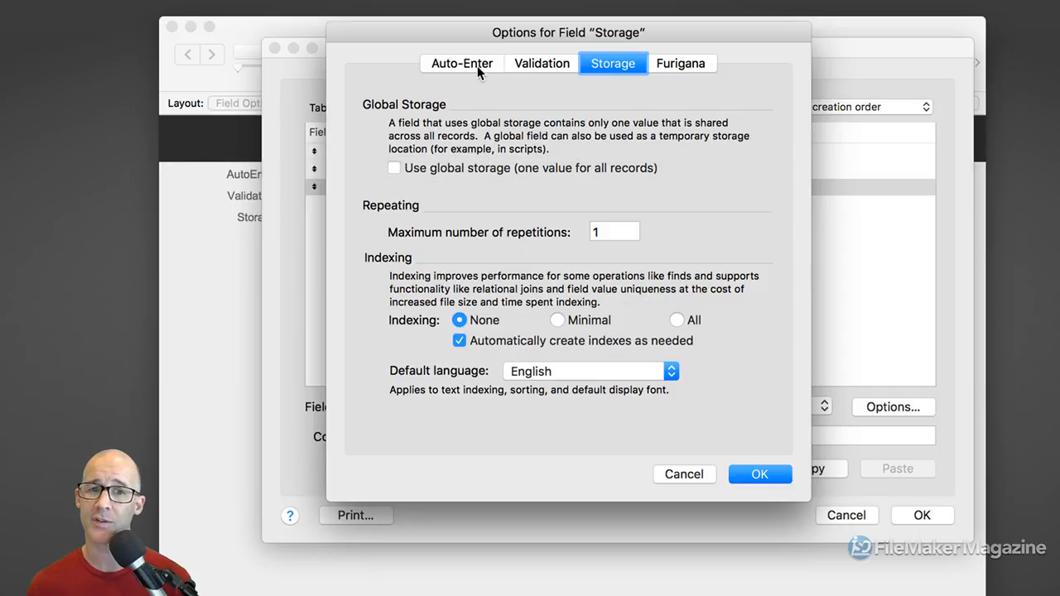
left_click(477, 69)
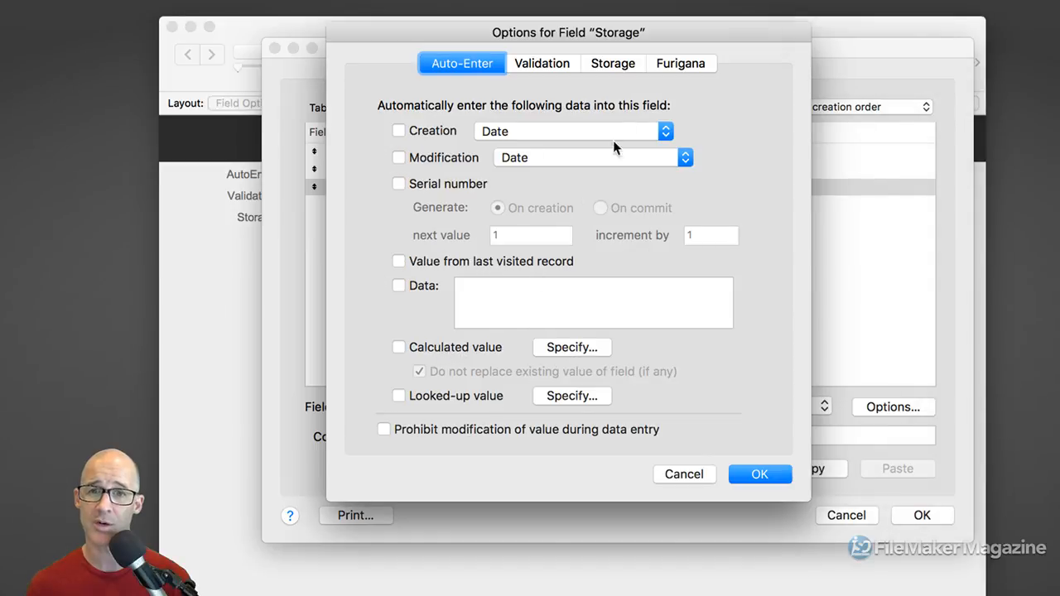
left_click(609, 65)
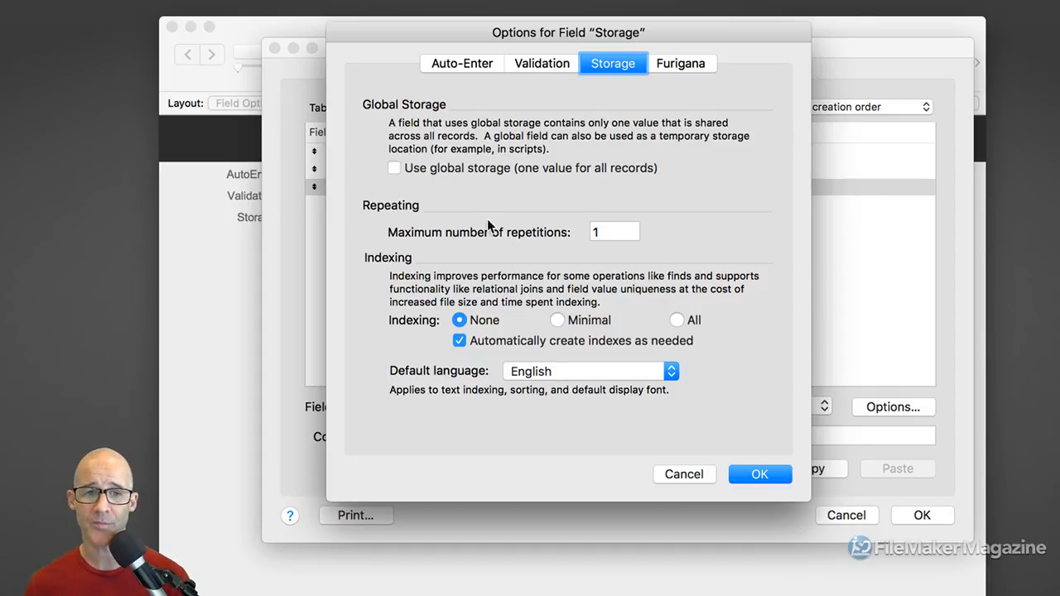
left_click(605, 232)
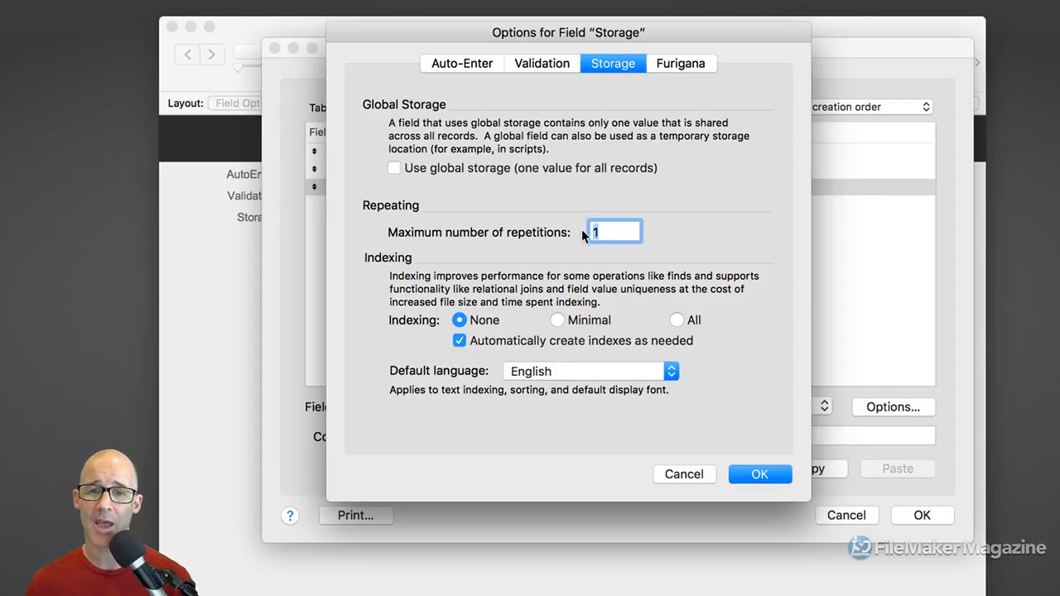
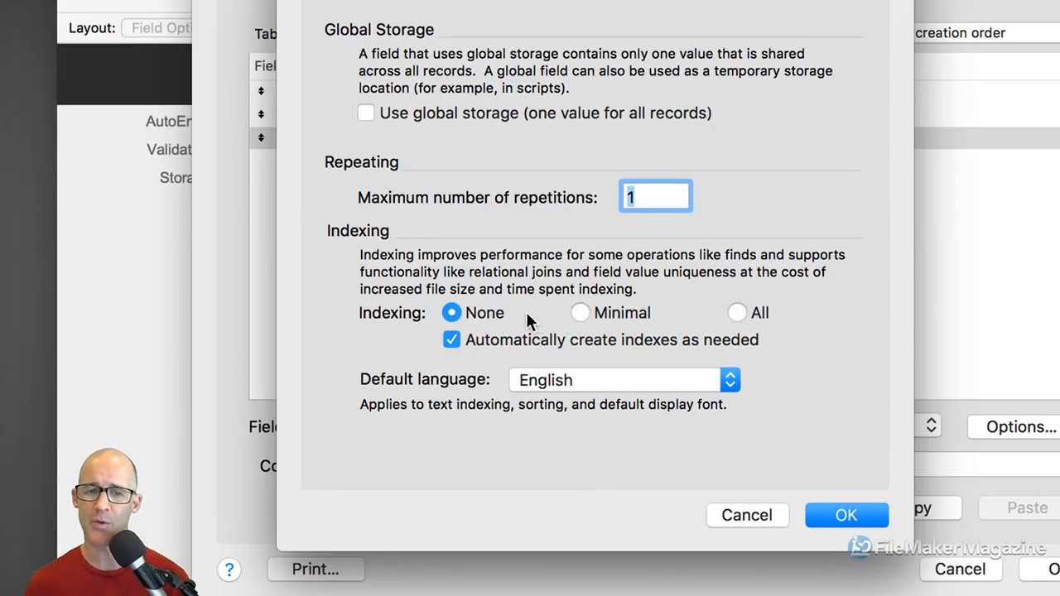
Try Minimal and All indexing on the Storage field, then return indexing to None
left_click(584, 313)
left_click(737, 313)
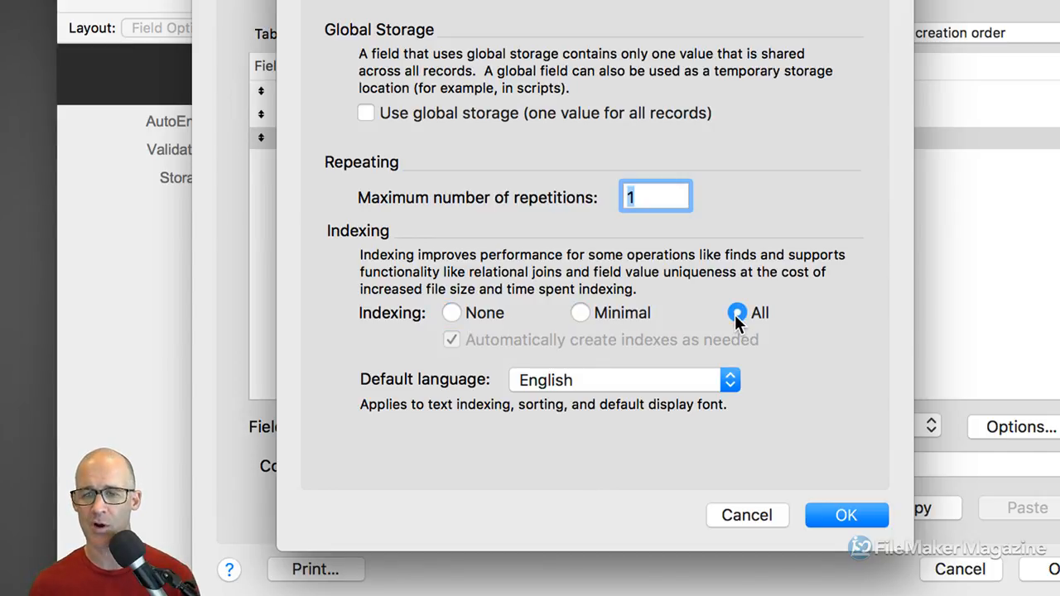
left_click(580, 313)
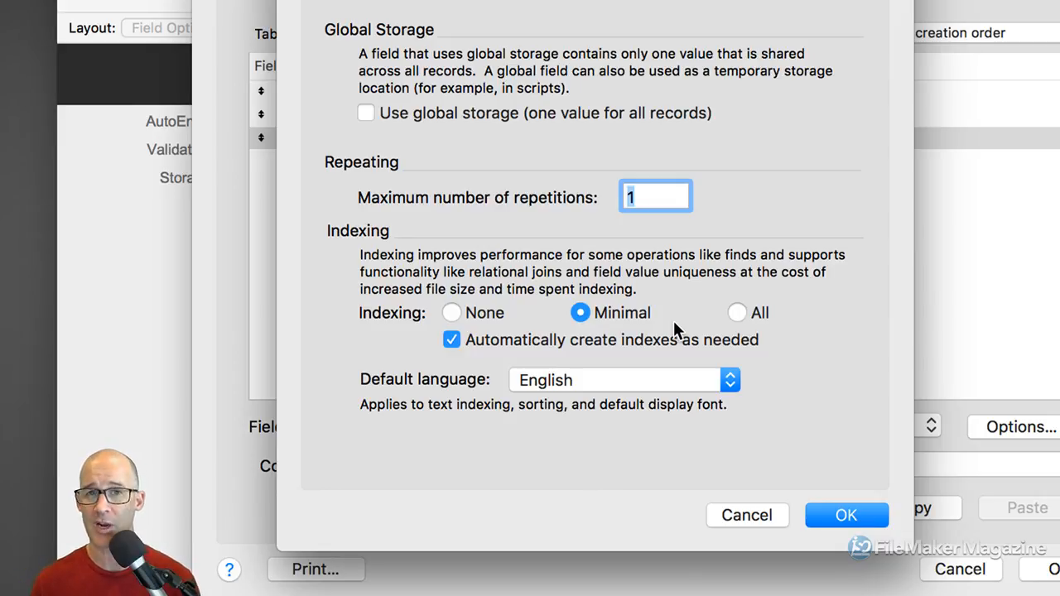
left_click(454, 315)
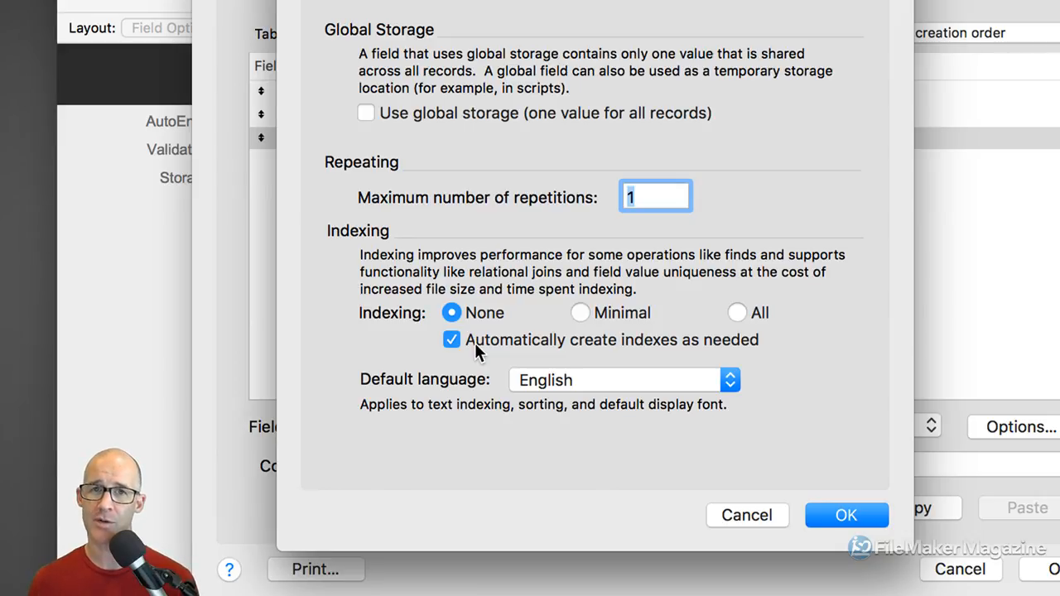
left_click(579, 314)
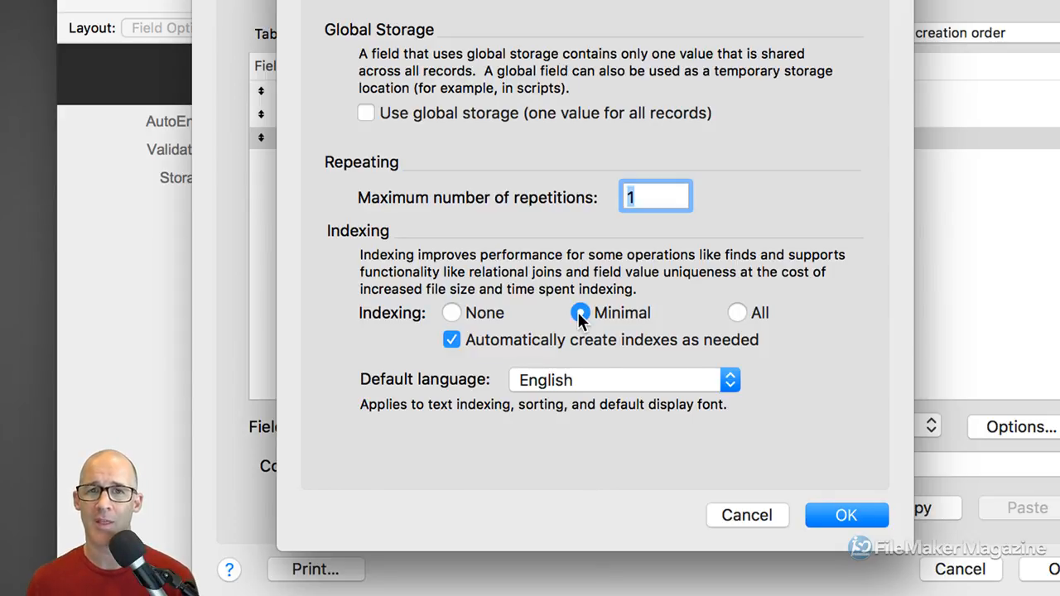
left_click(737, 313)
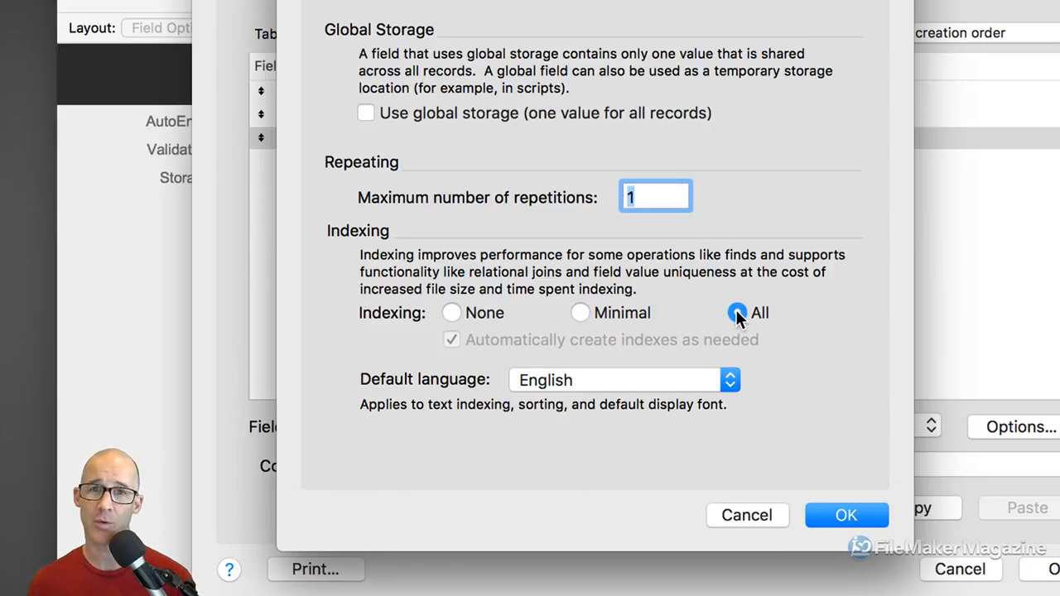
left_click(451, 313)
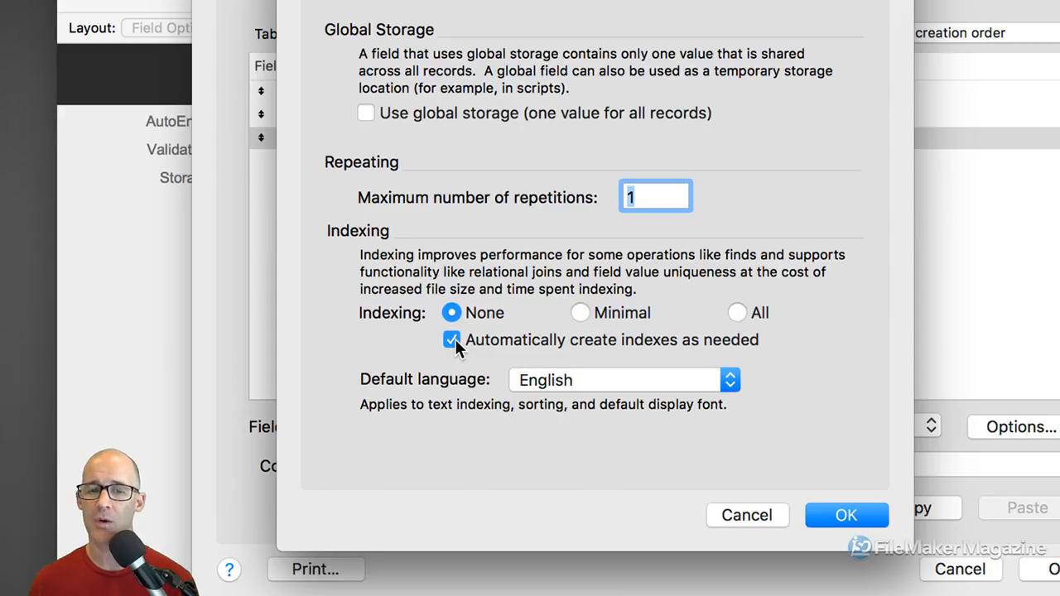
Turn off automatic index creation as needed, keeping English as the default language
left_click(454, 344)
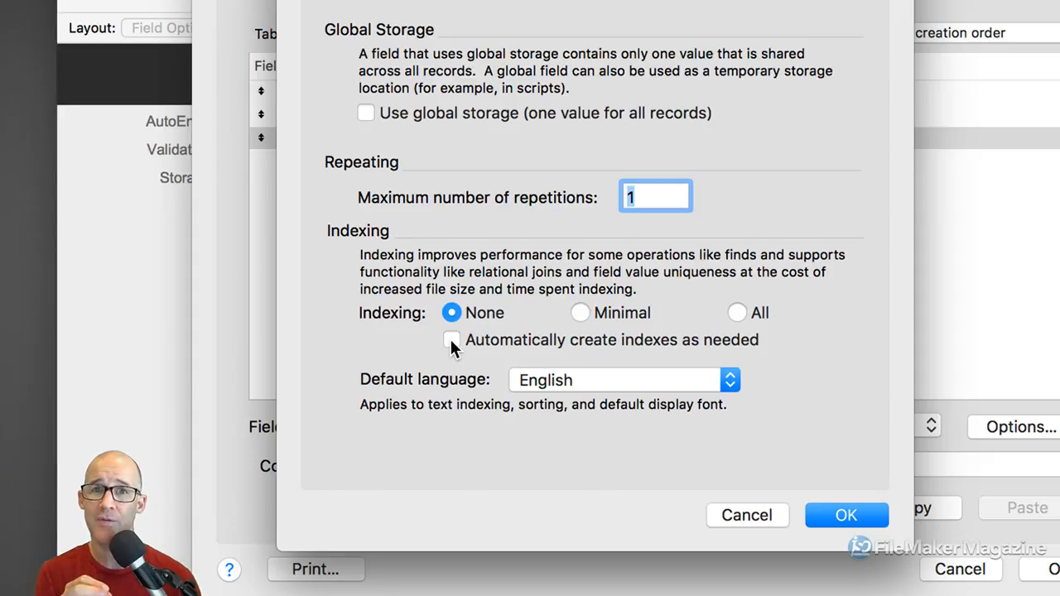
left_click(585, 381)
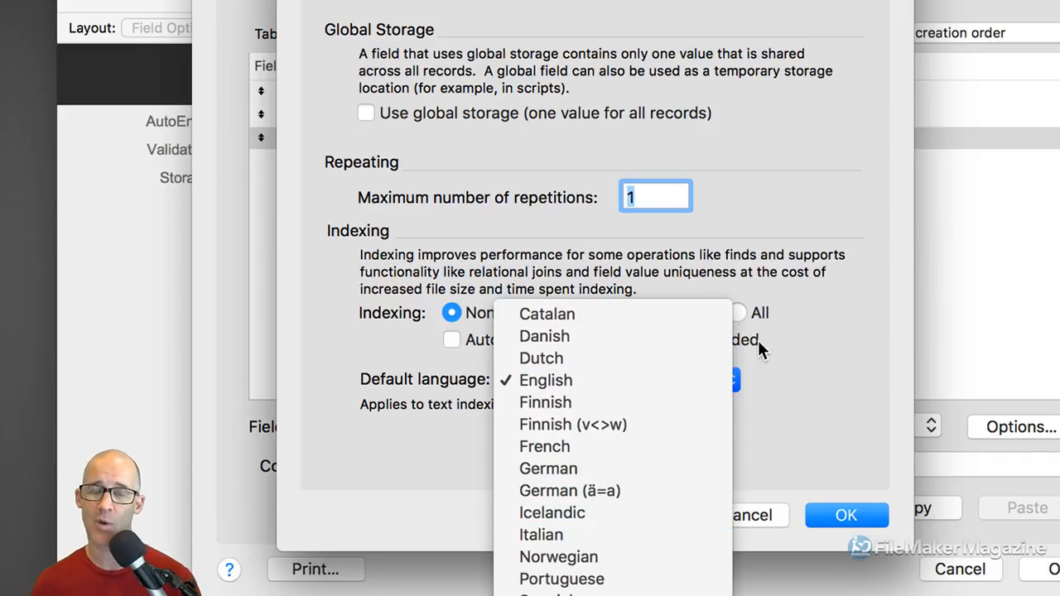
left_click(777, 359)
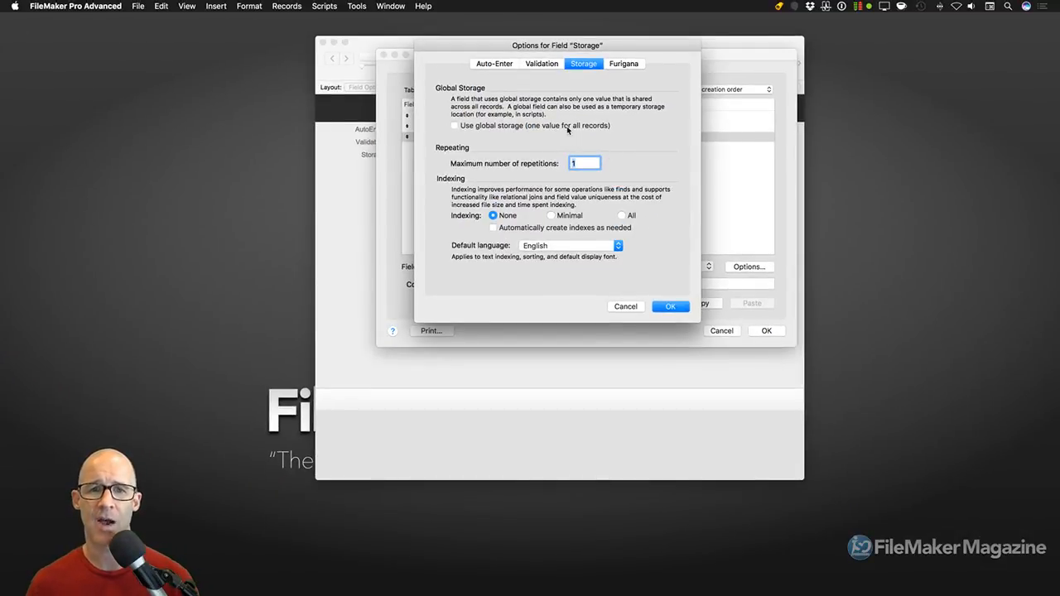
Review the Storage field's Auto-Enter, Validation and Storage settings, then confirm its options
left_click(499, 68)
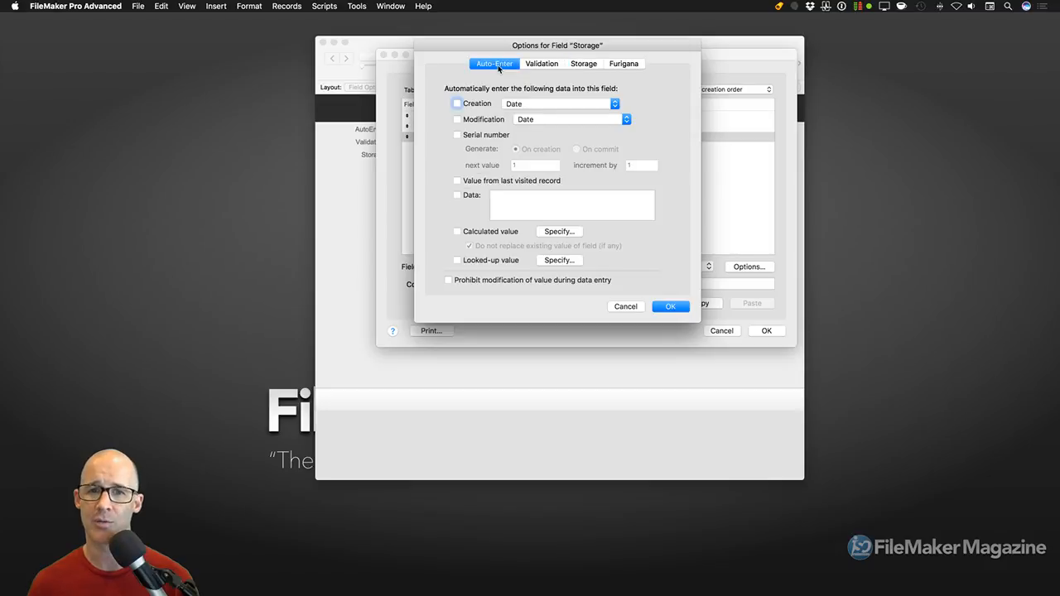
left_click(550, 70)
left_click(577, 66)
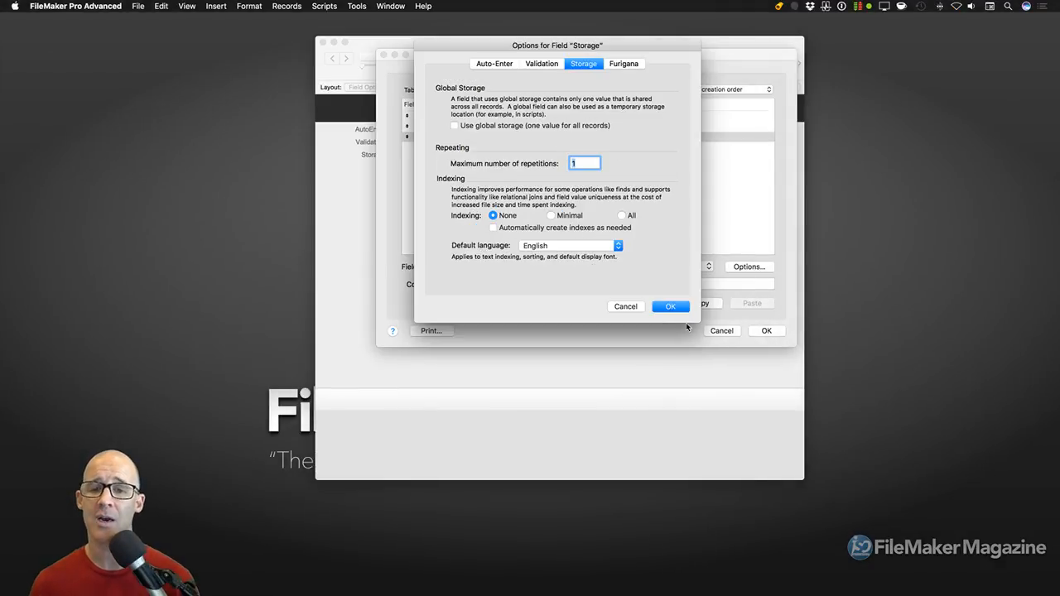
left_click(671, 307)
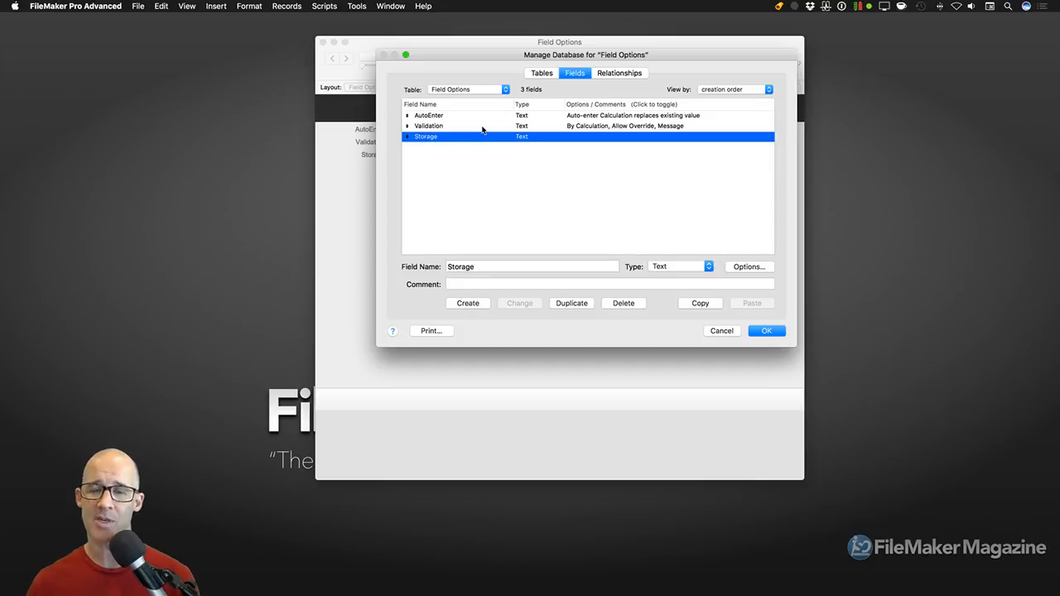
Close Manage Database saving the changes, then bring up the Window menu
left_click(769, 332)
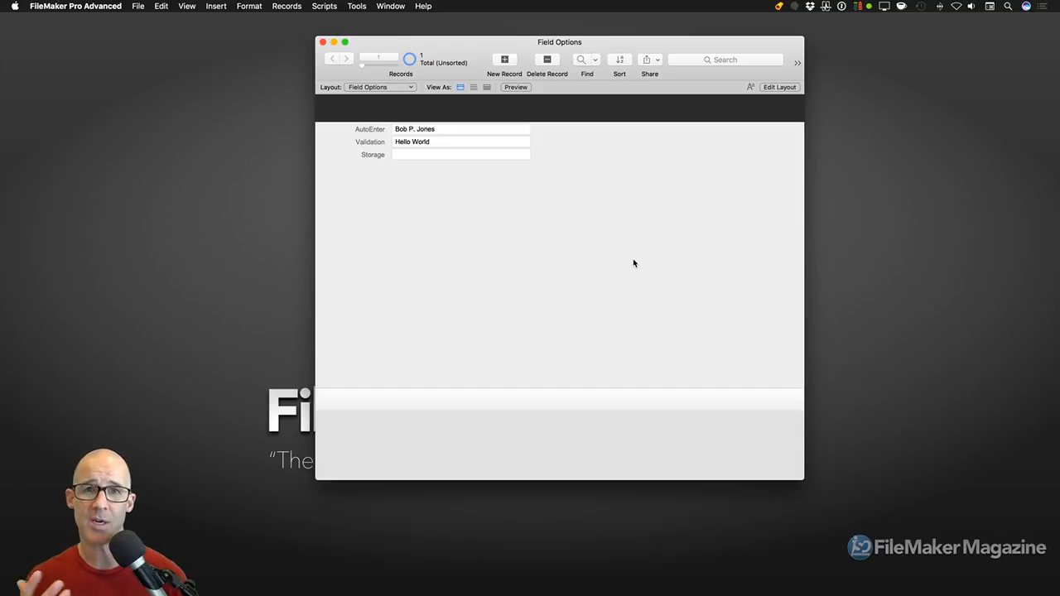
left_click(386, 6)
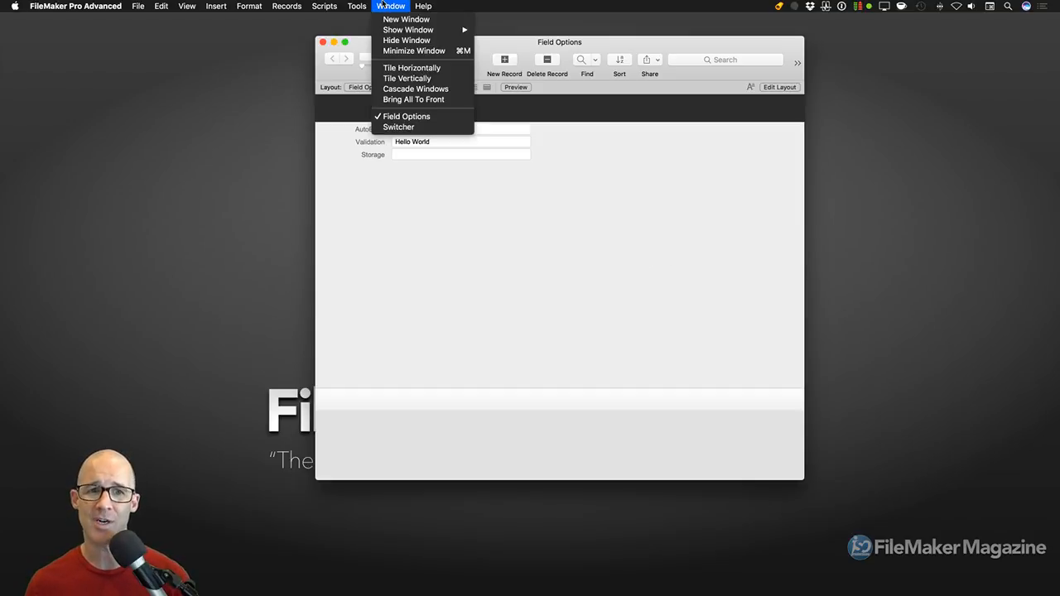
Bring the Custom Functions DB window forward and search its functions for 'sort'
mouse_move(414, 29)
left_click(528, 43)
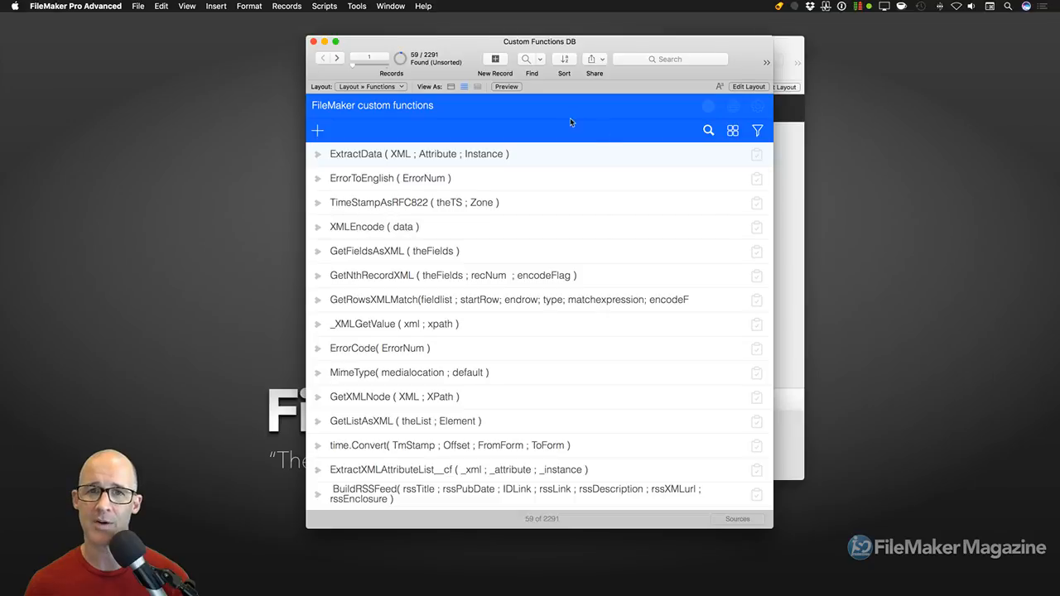
scroll(525, 219, "down", 5)
scroll(525, 235, "down", 5)
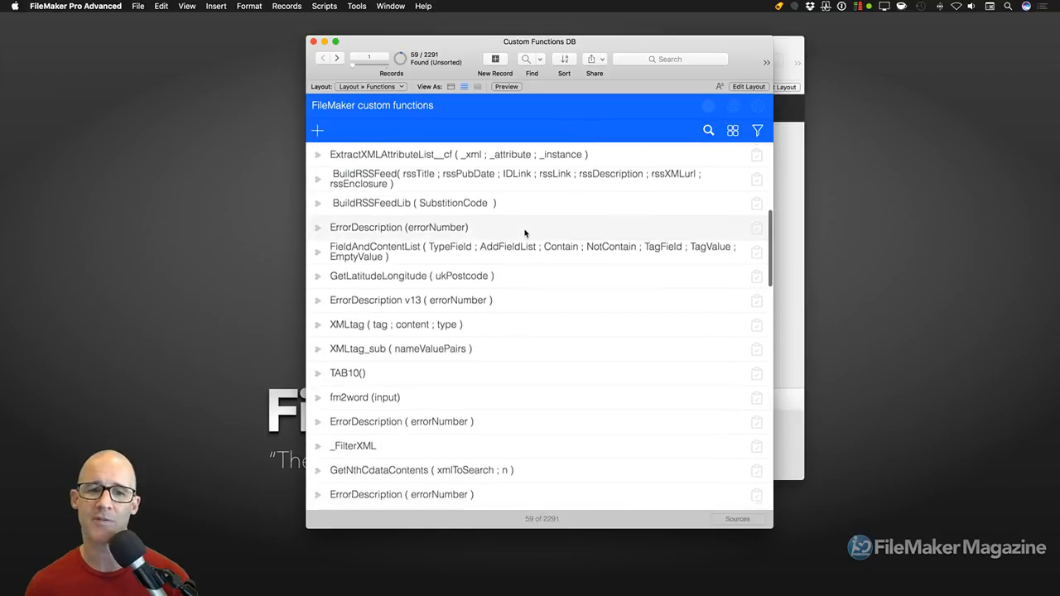
scroll(525, 229, "up", 4)
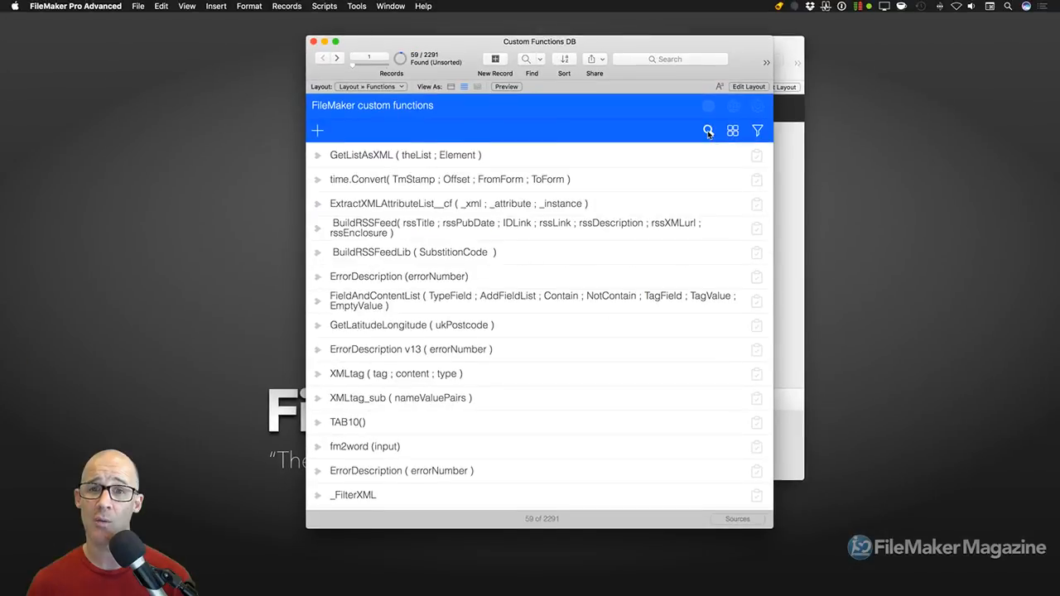
left_click(707, 129)
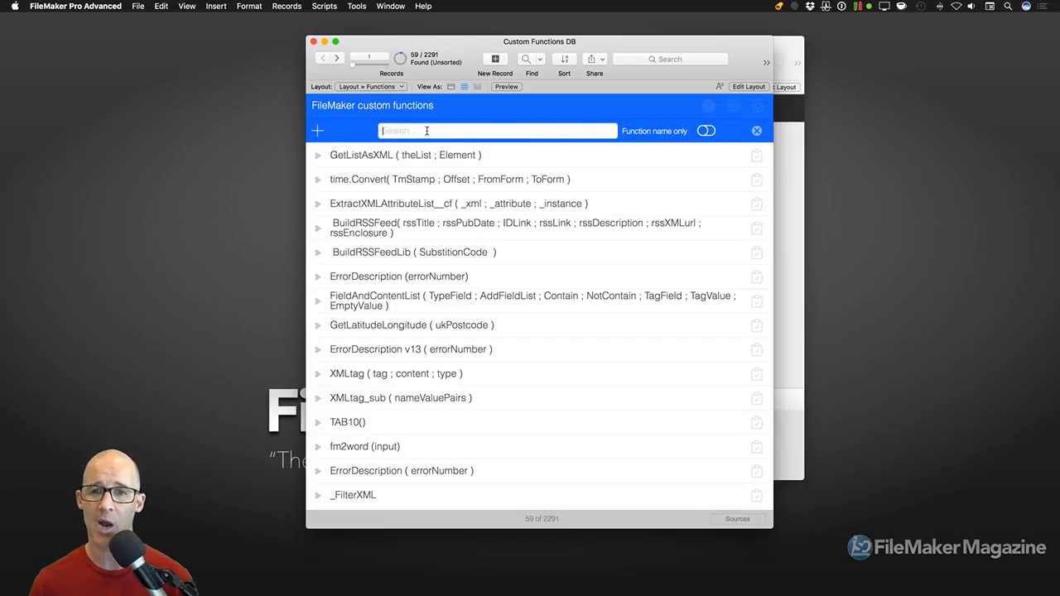
type("sort")
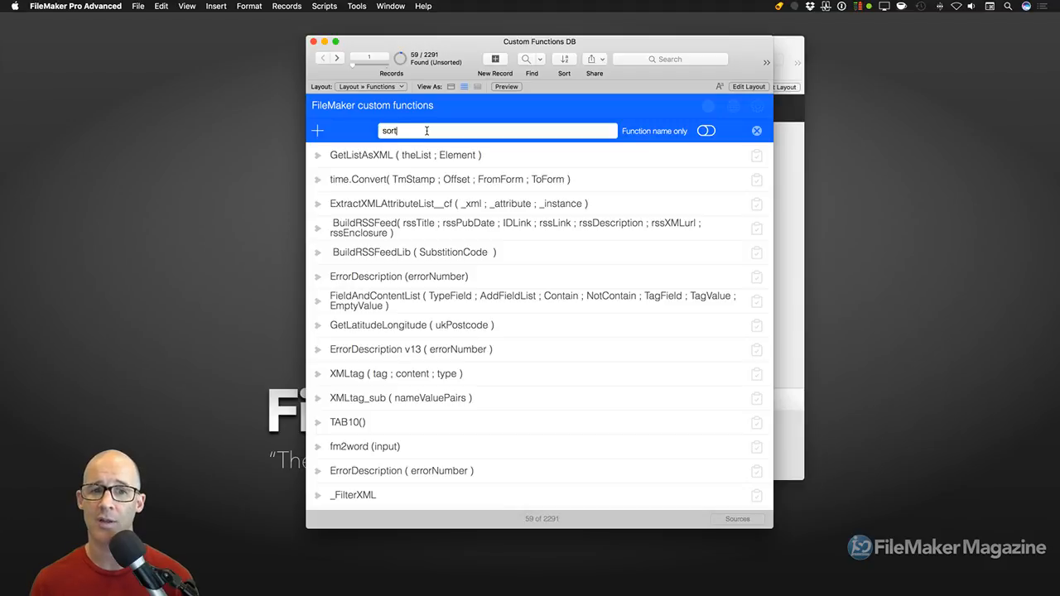
key("Return")
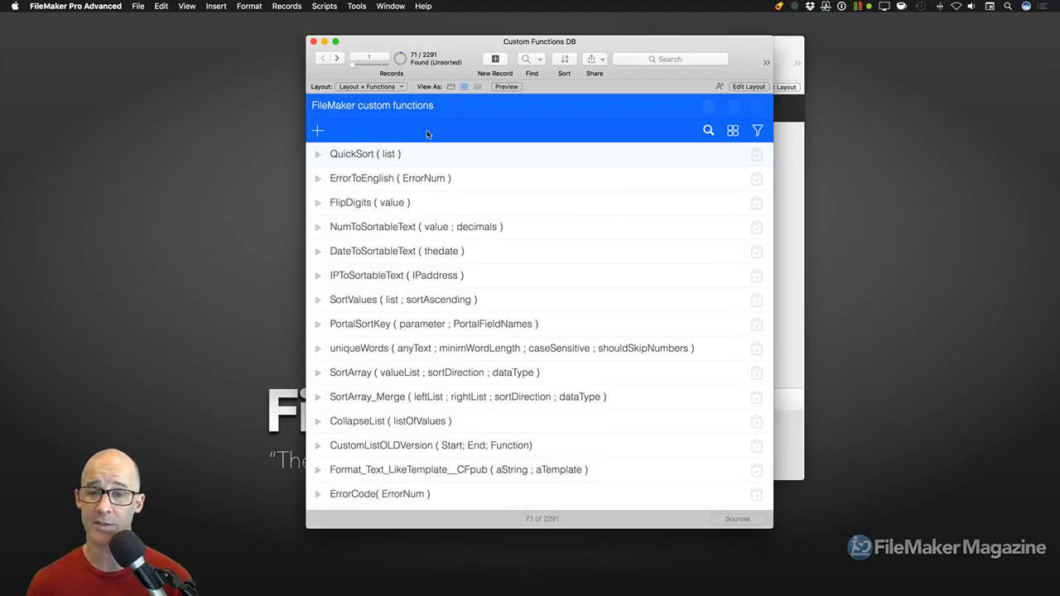
Search Custom Functions DB for 'sort' in function names only
left_click(710, 133)
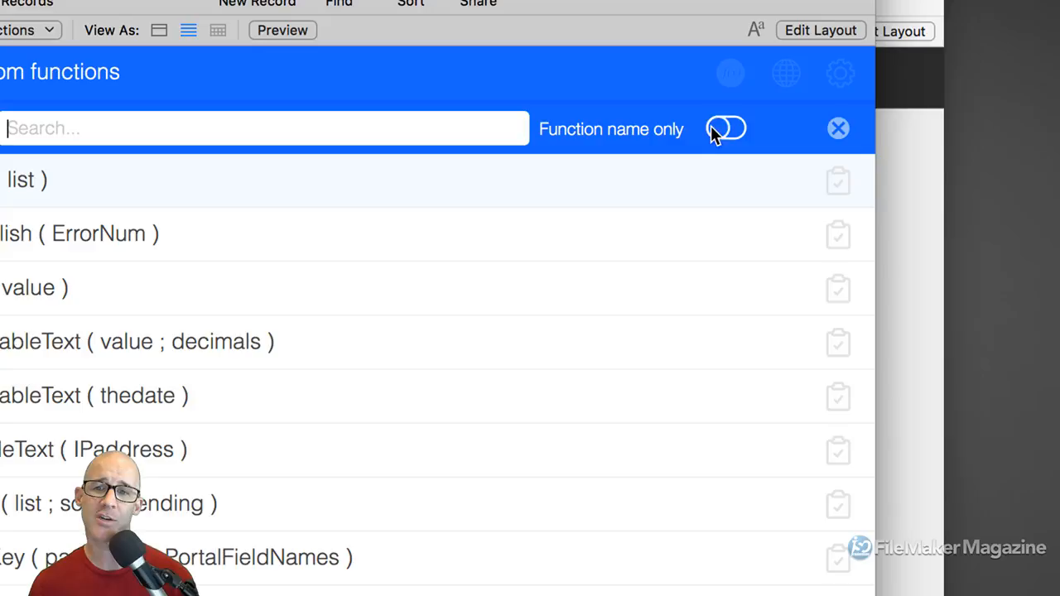
left_click(714, 131)
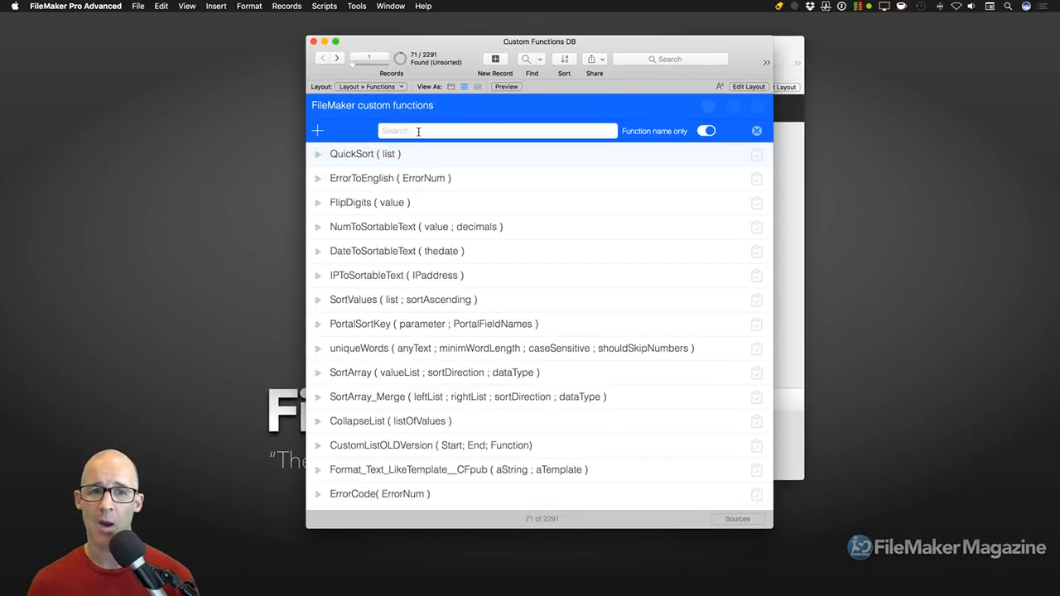
type("sort")
key("Return")
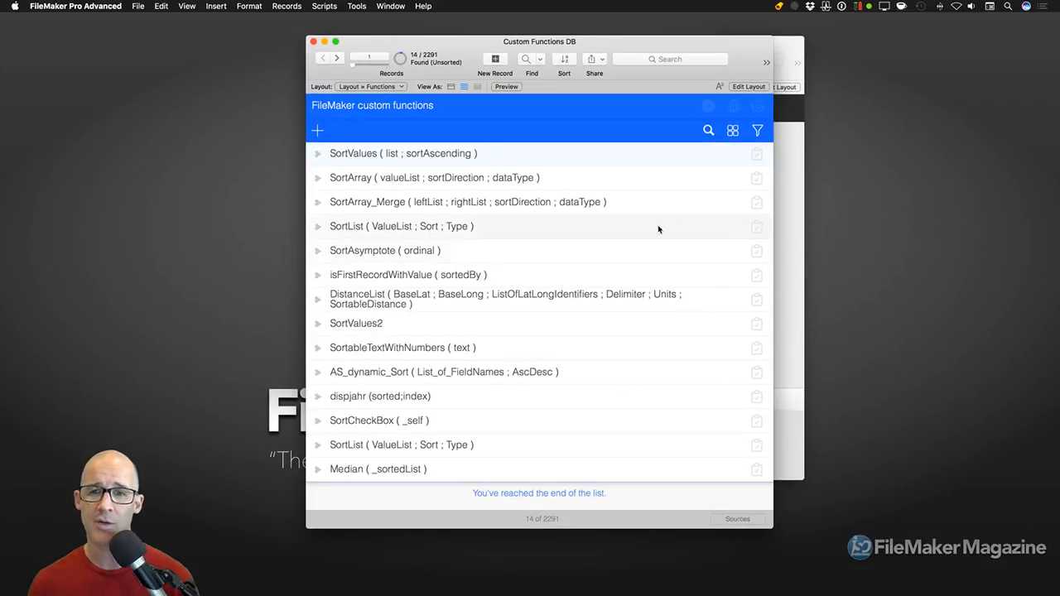
Close and reopen the function search bar, then bring the FileMaker Magazine site forward in Safari
left_click(707, 131)
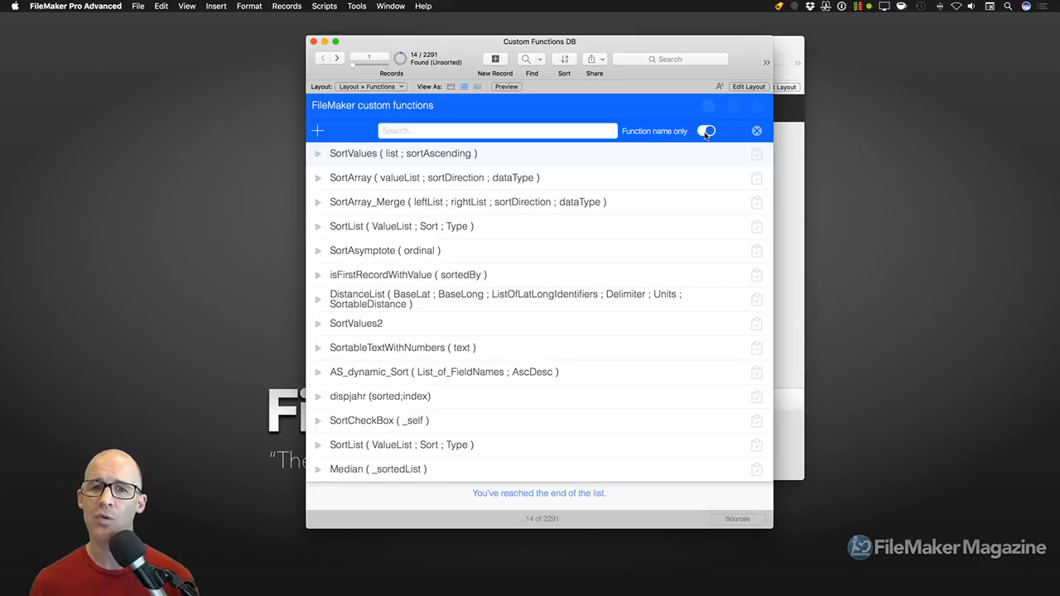
left_click(757, 131)
left_click(708, 132)
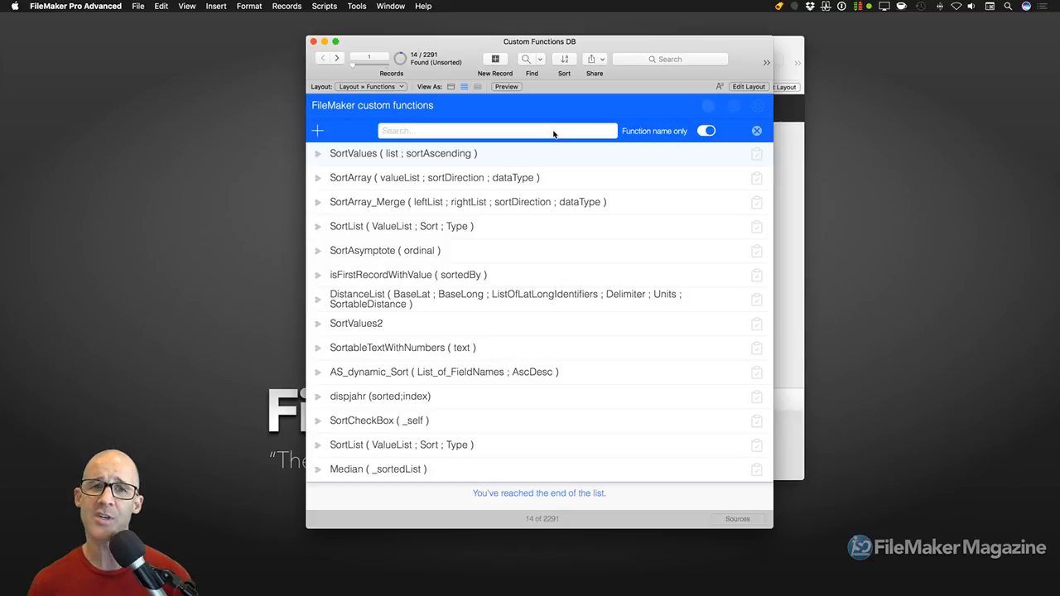
key("super+Tab")
left_click(352, 298)
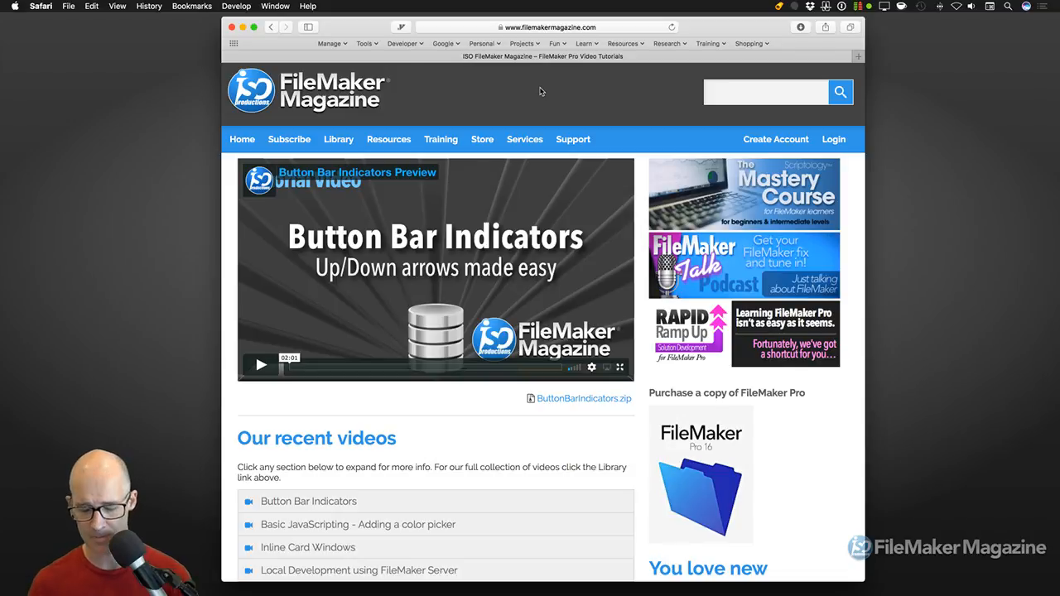
Back in FileMaker, hide the Custom Functions DB window and call up Manage Database
key("super+h")
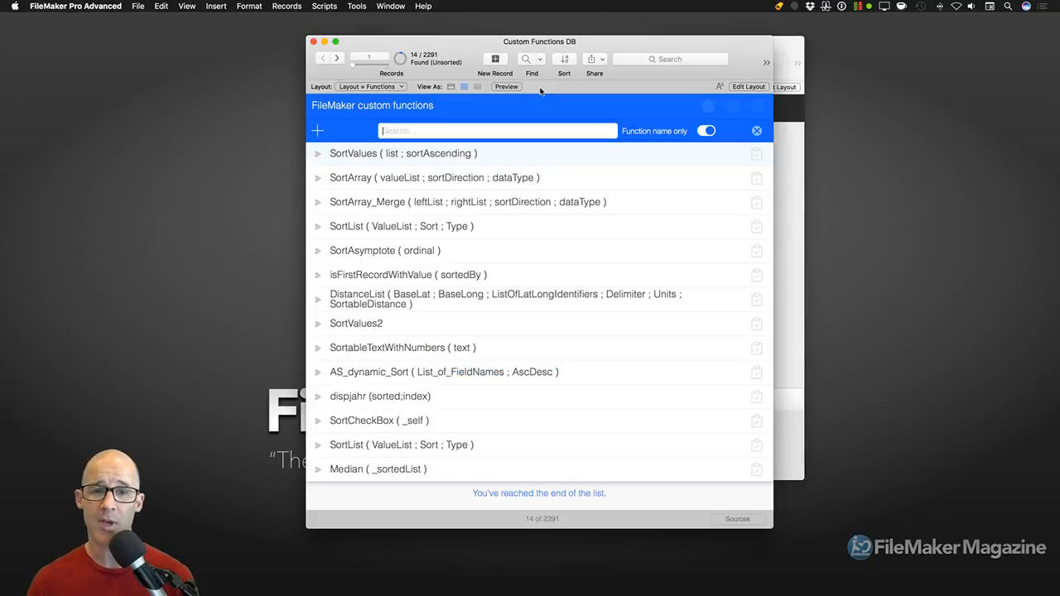
left_click(390, 6)
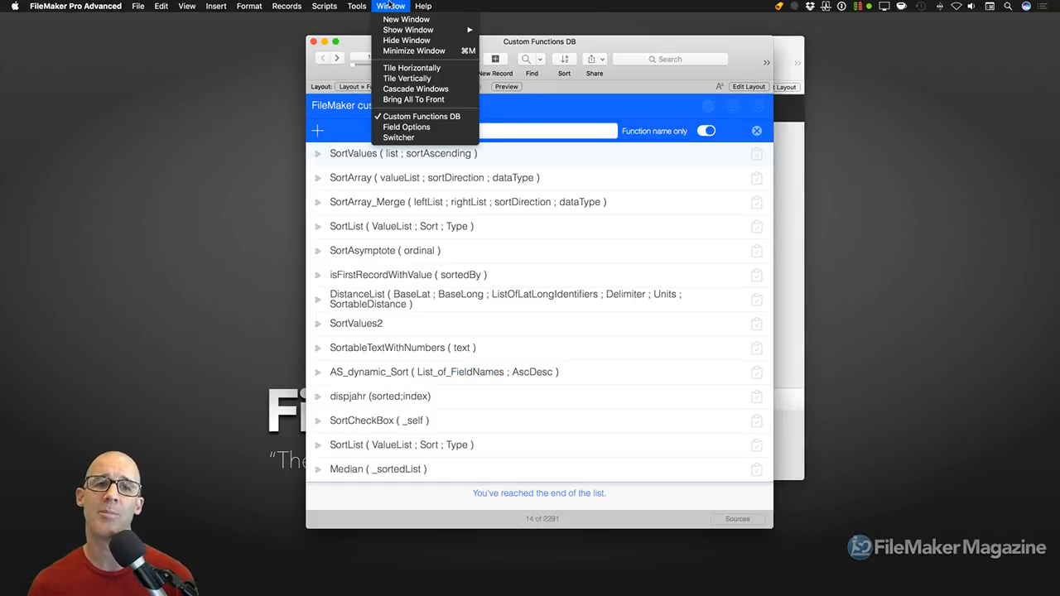
mouse_move(405, 31)
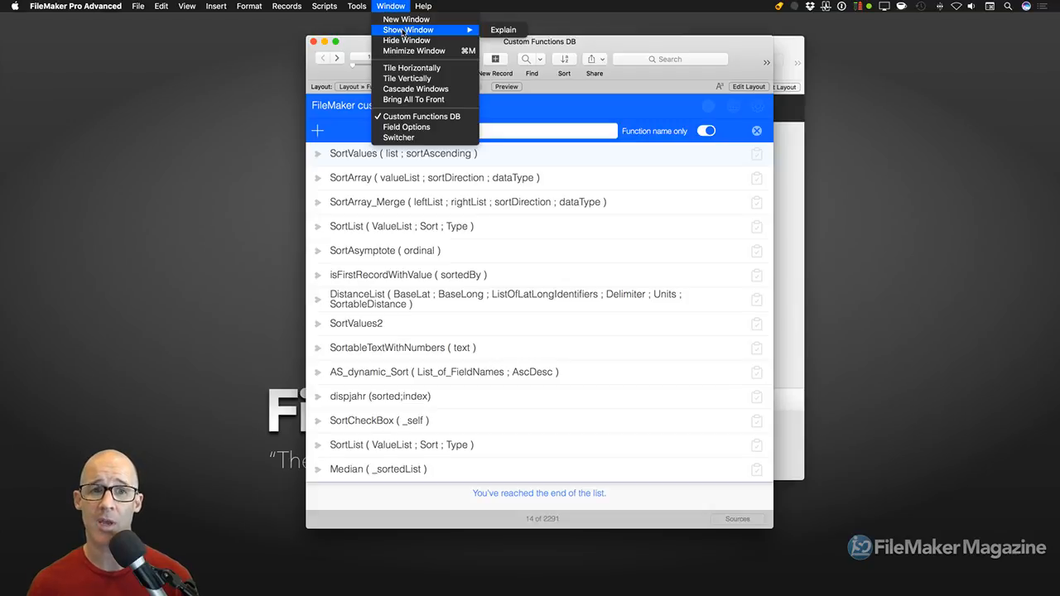
left_click(404, 40)
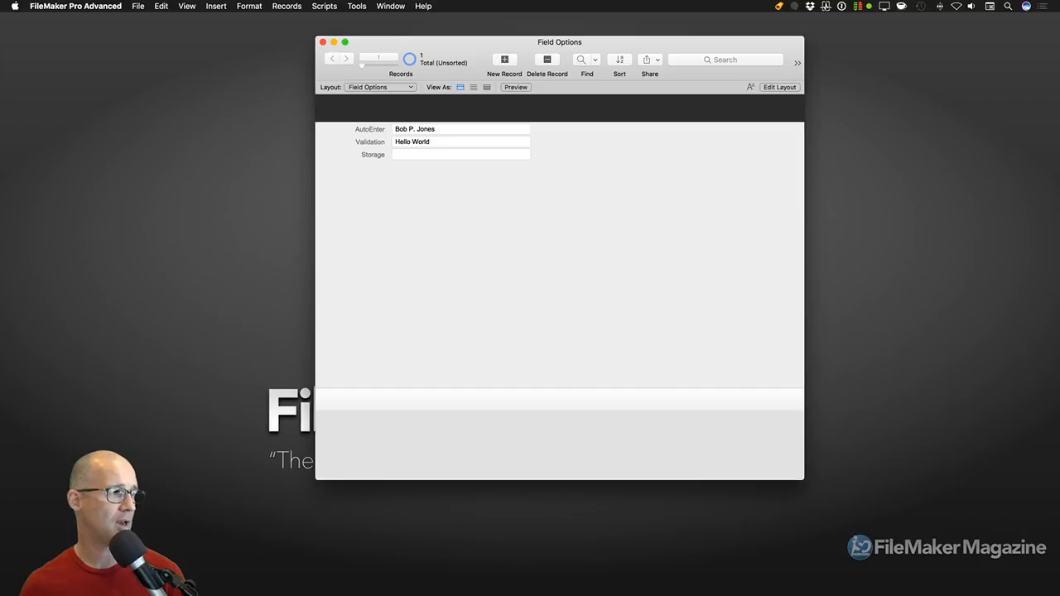
key("super+shift+d")
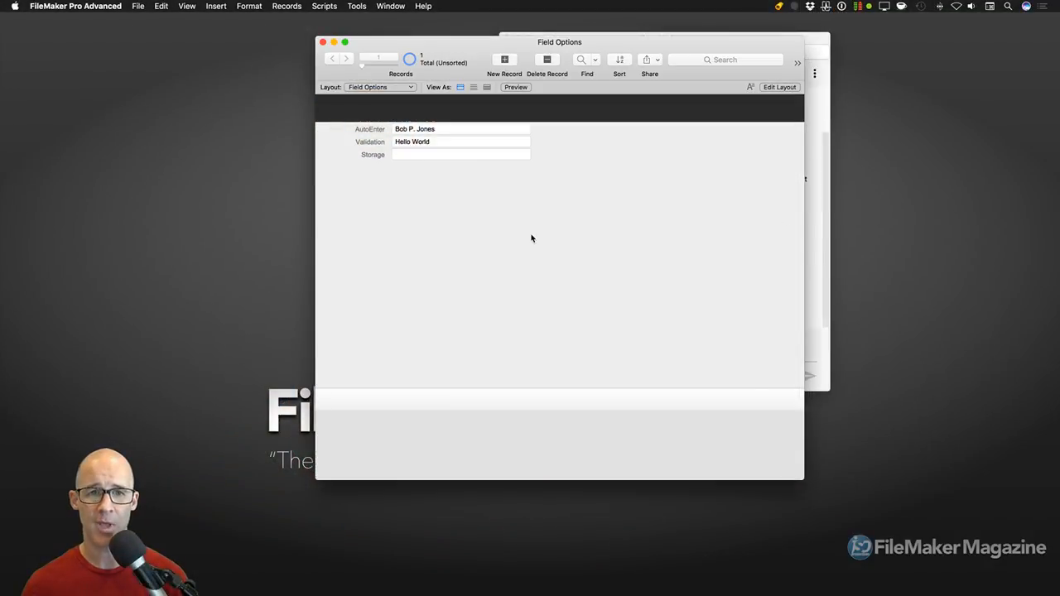
Create a Calculation-type field named 'Unstored' in the Field Options table
key("super+shift+d")
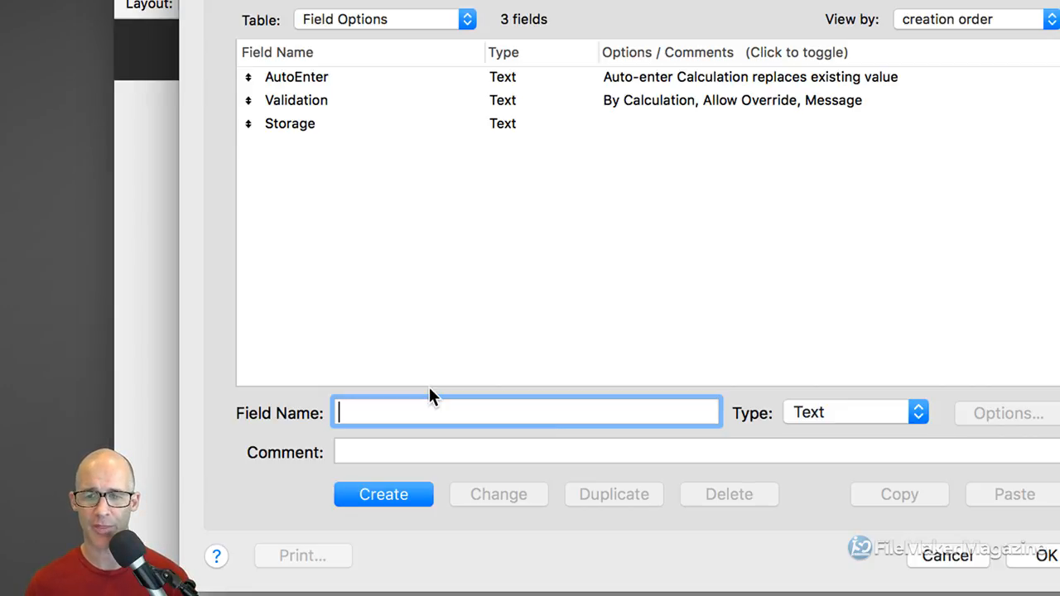
type("u")
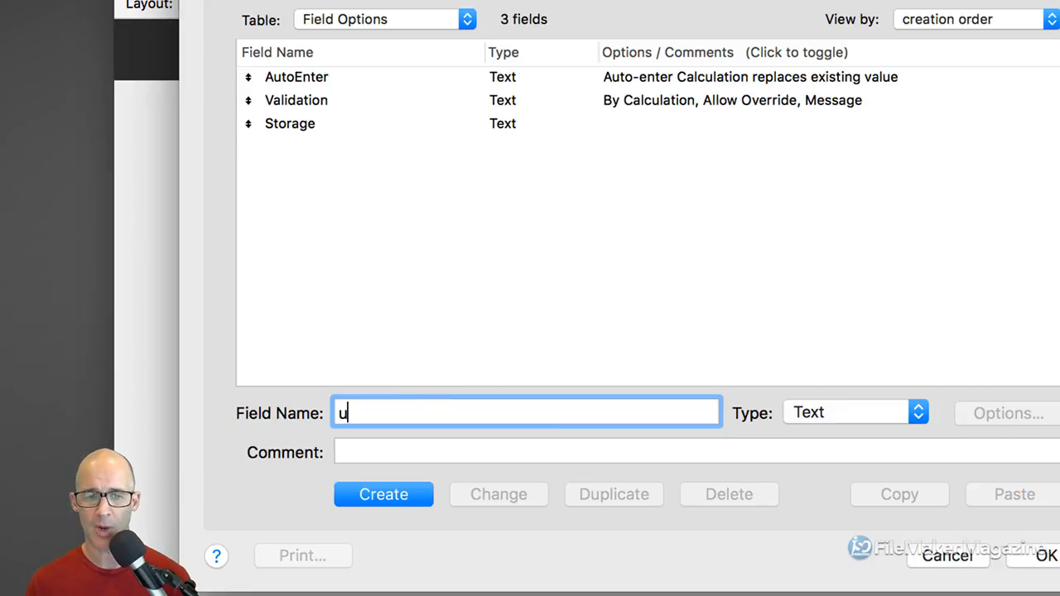
key("BackSpace")
type("Unstored")
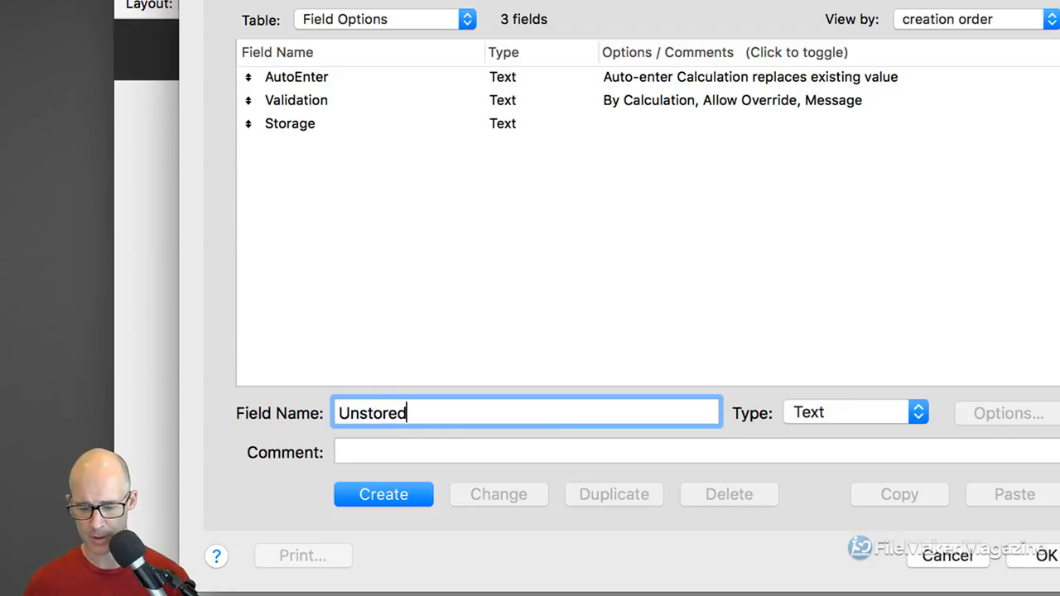
left_click(840, 412)
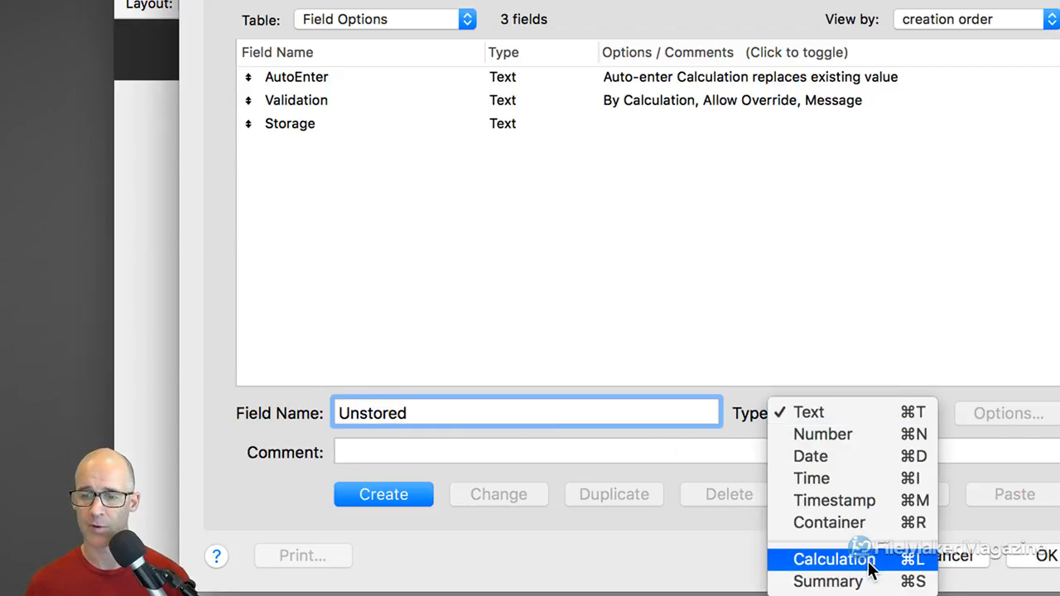
left_click(829, 506)
key("Return")
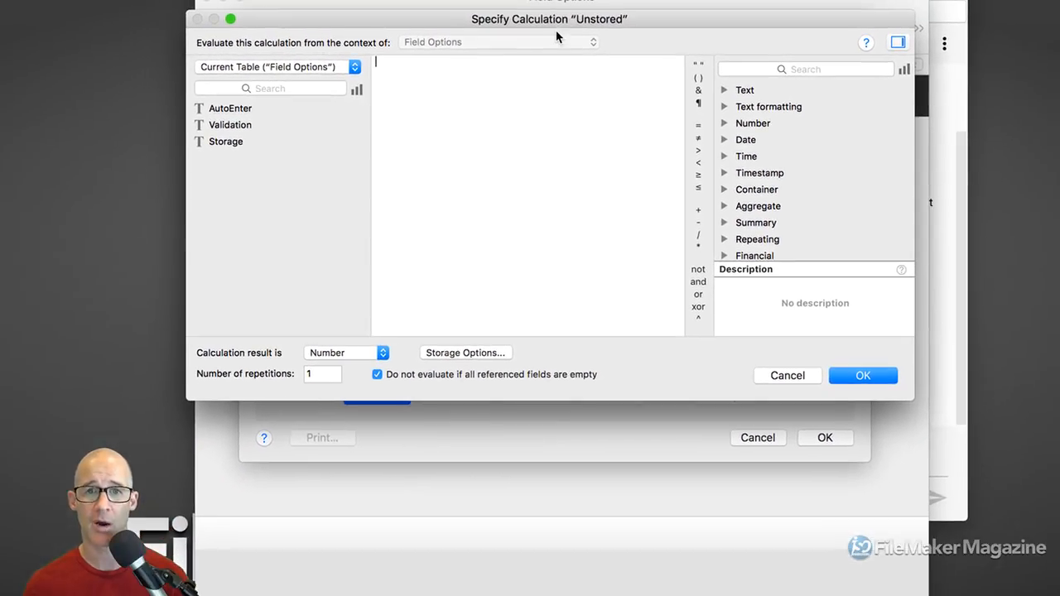
Build the formula Proper ( AutoEnter ) by inserting the Proper function and the AutoEnter field
left_click_drag(563, 17, 577, 47)
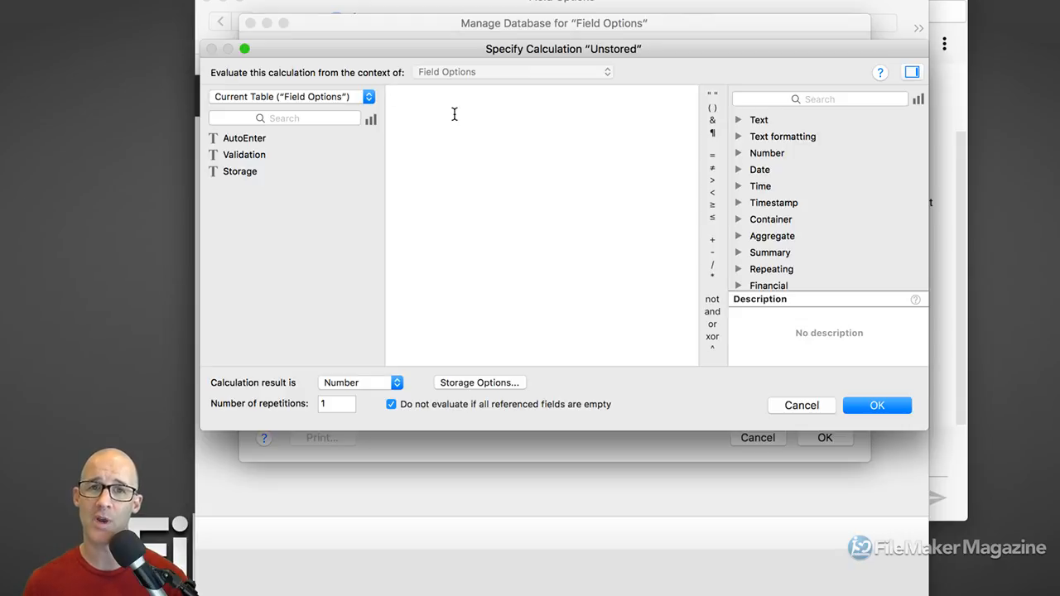
type("prop")
key("Return")
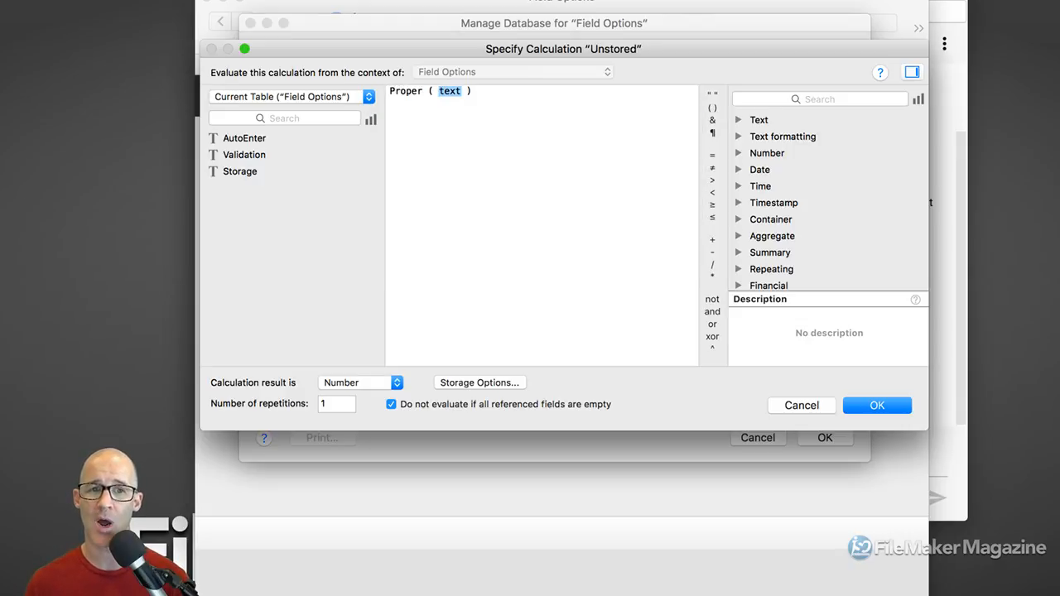
double_click(282, 141)
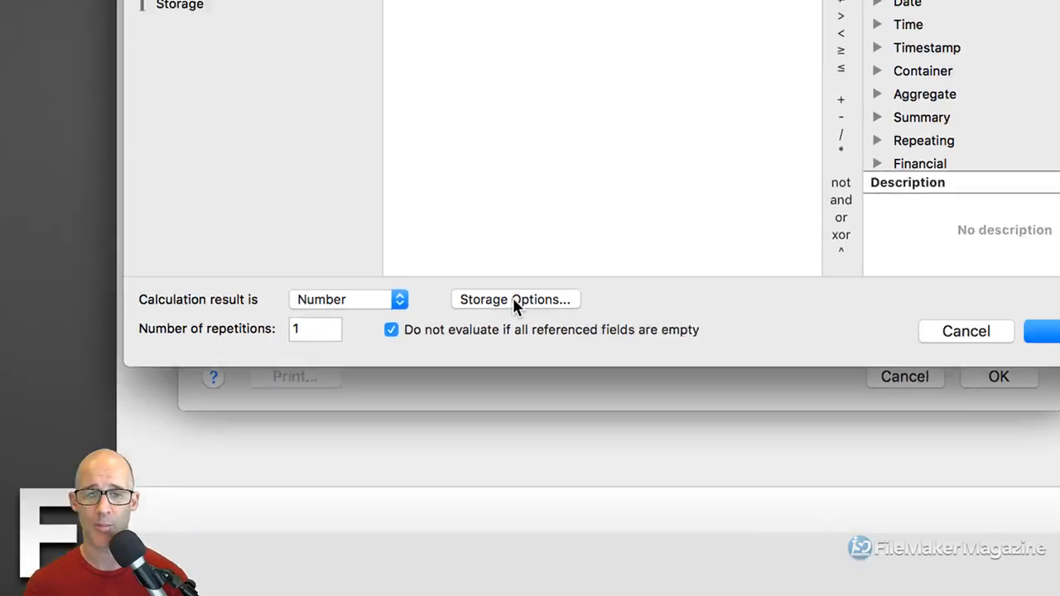
Set Unstored's storage to 'Do not store calculation results -- recalculate when needed'
left_click(514, 299)
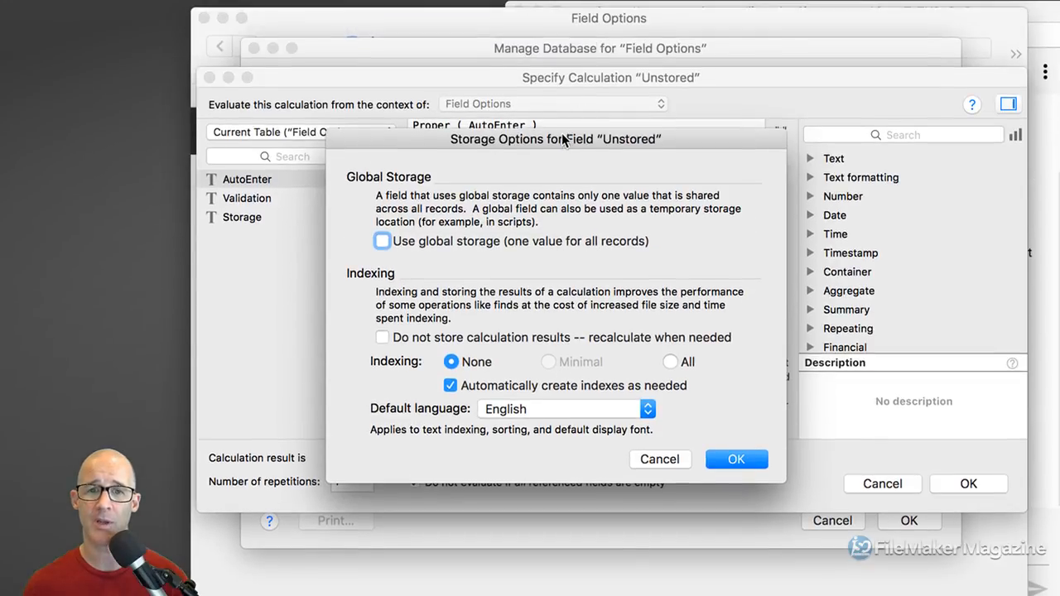
left_click_drag(565, 145, 585, 94)
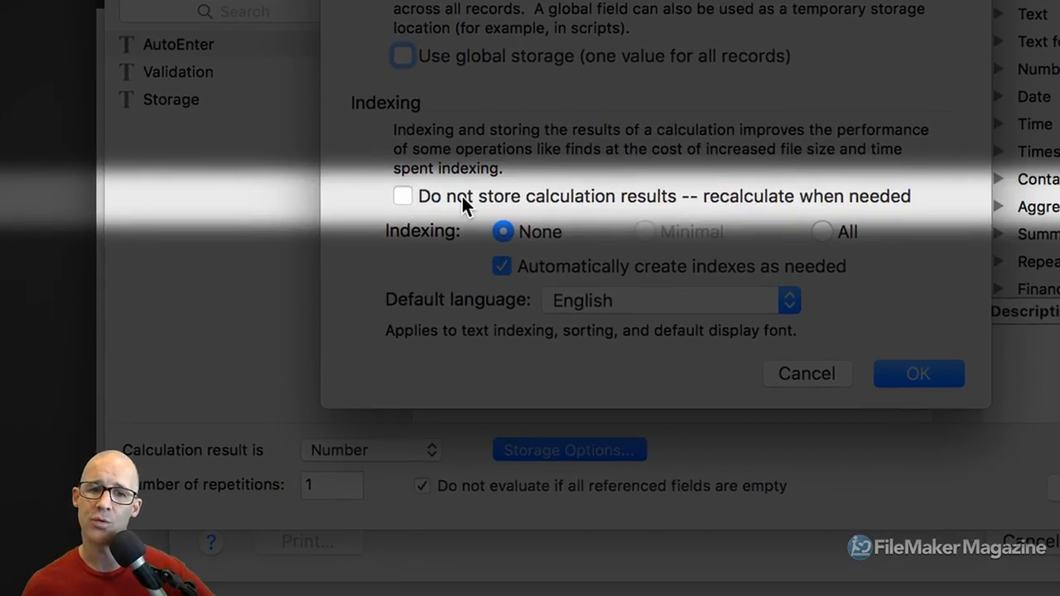
left_click(462, 197)
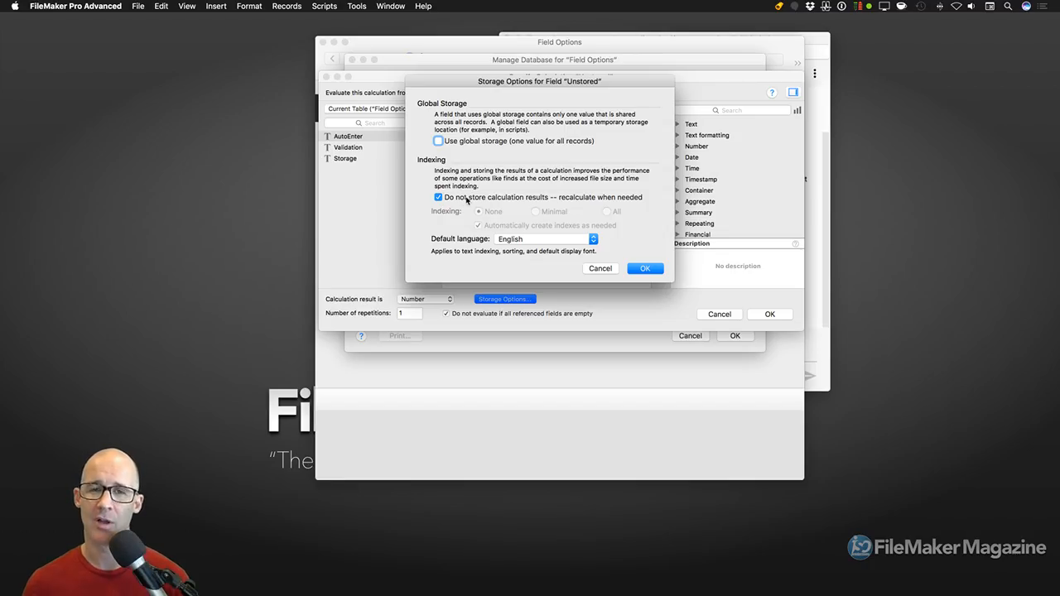
left_click(651, 273)
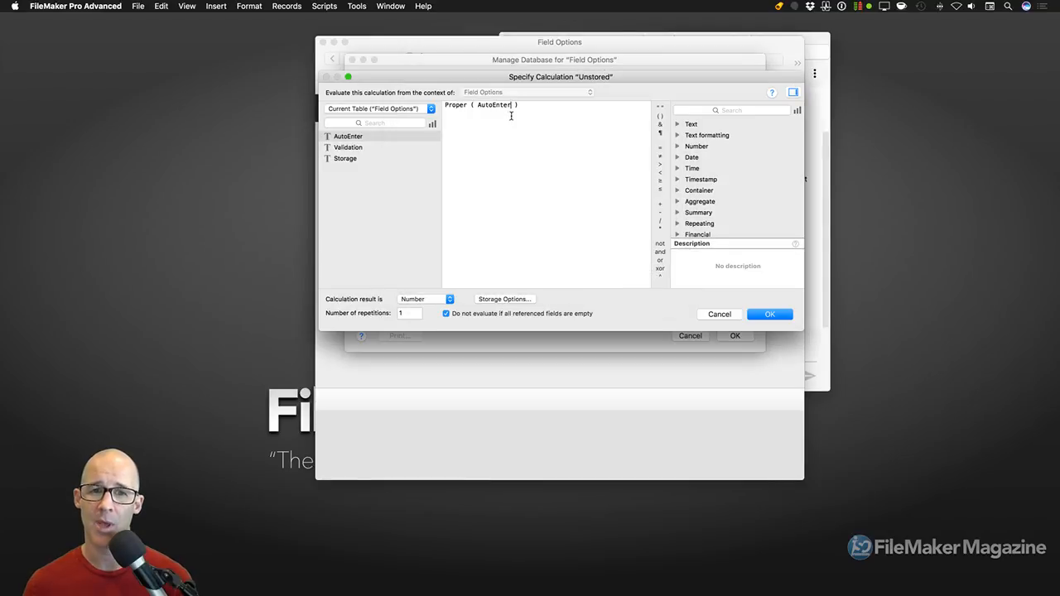
Change the calculation result type to Text and save the field through both dialogs
key("super+a")
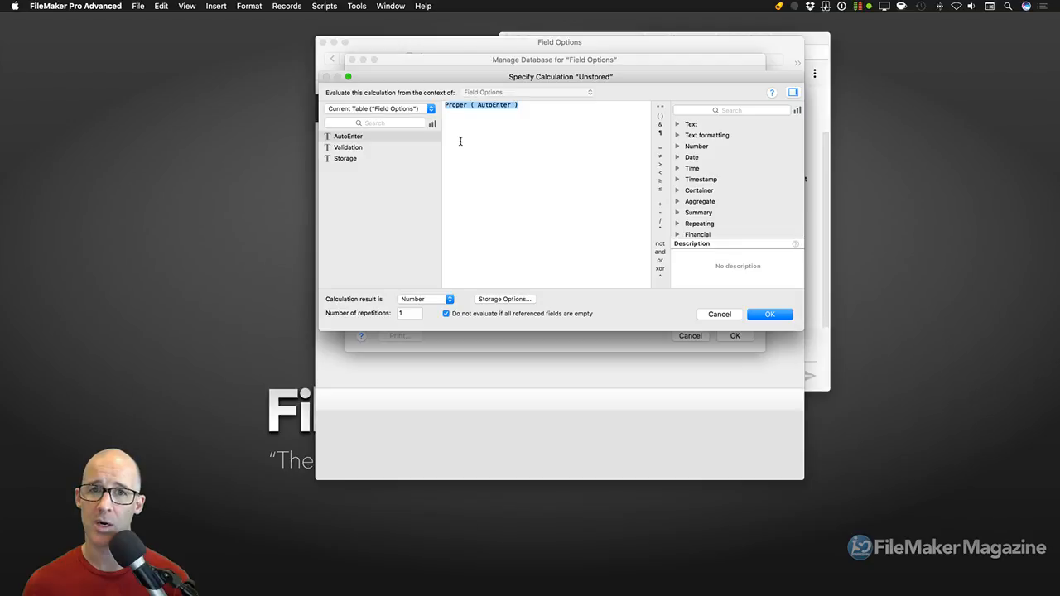
left_click(437, 299)
left_click(437, 288)
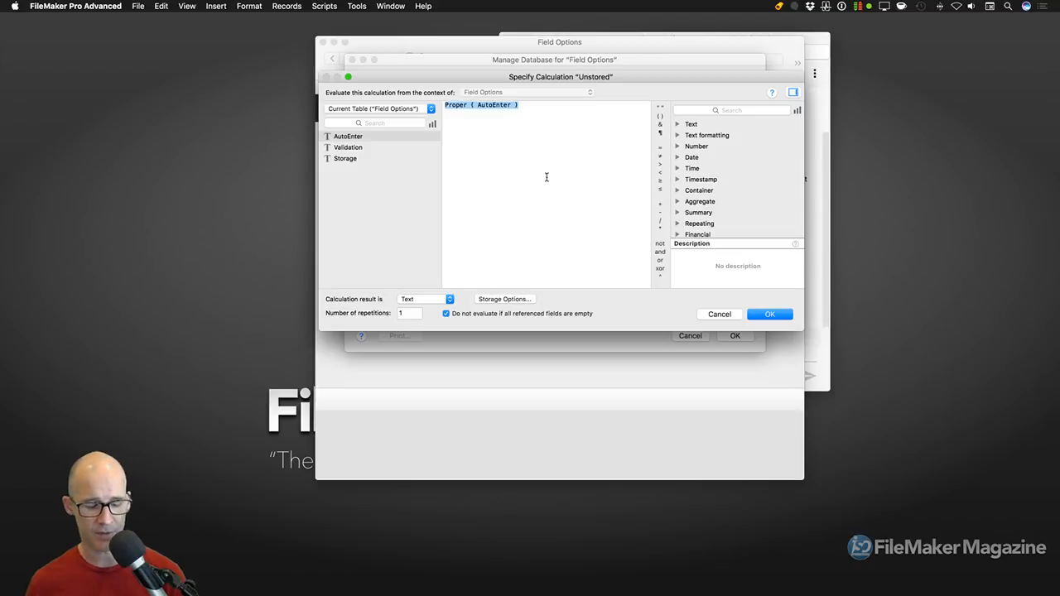
left_click(770, 315)
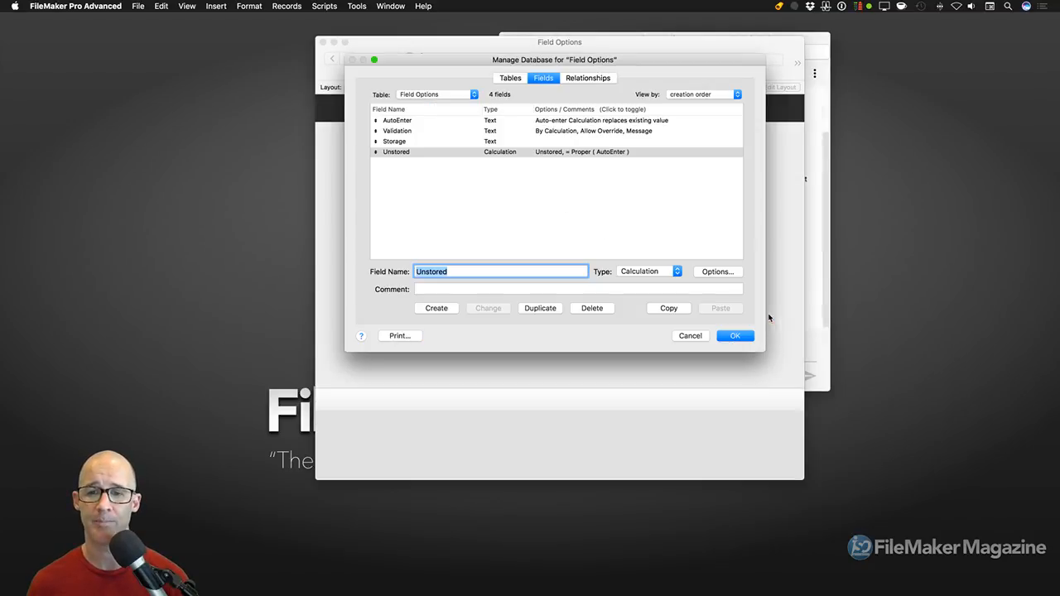
left_click(742, 340)
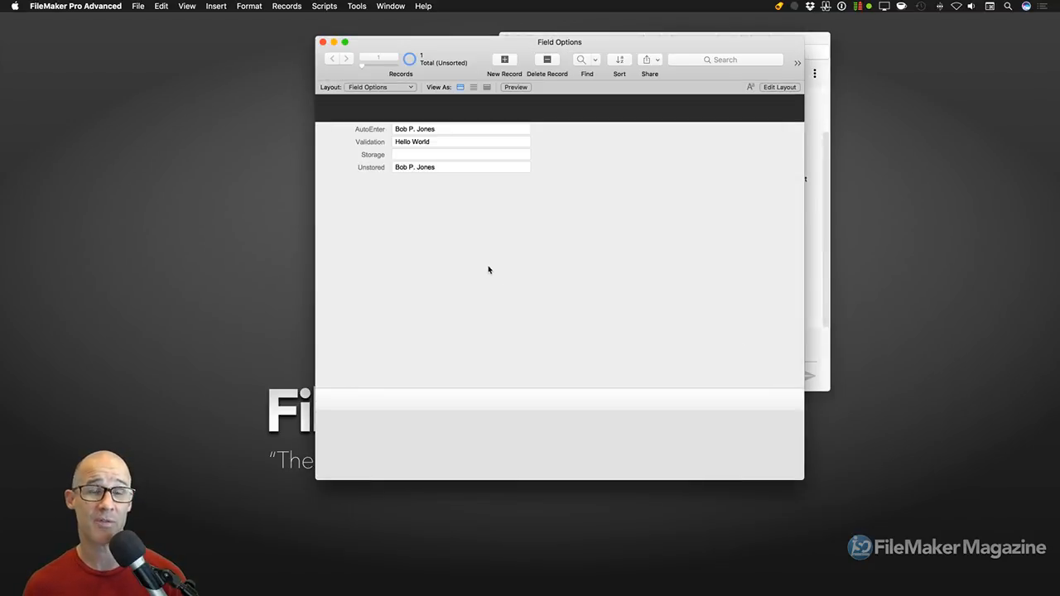